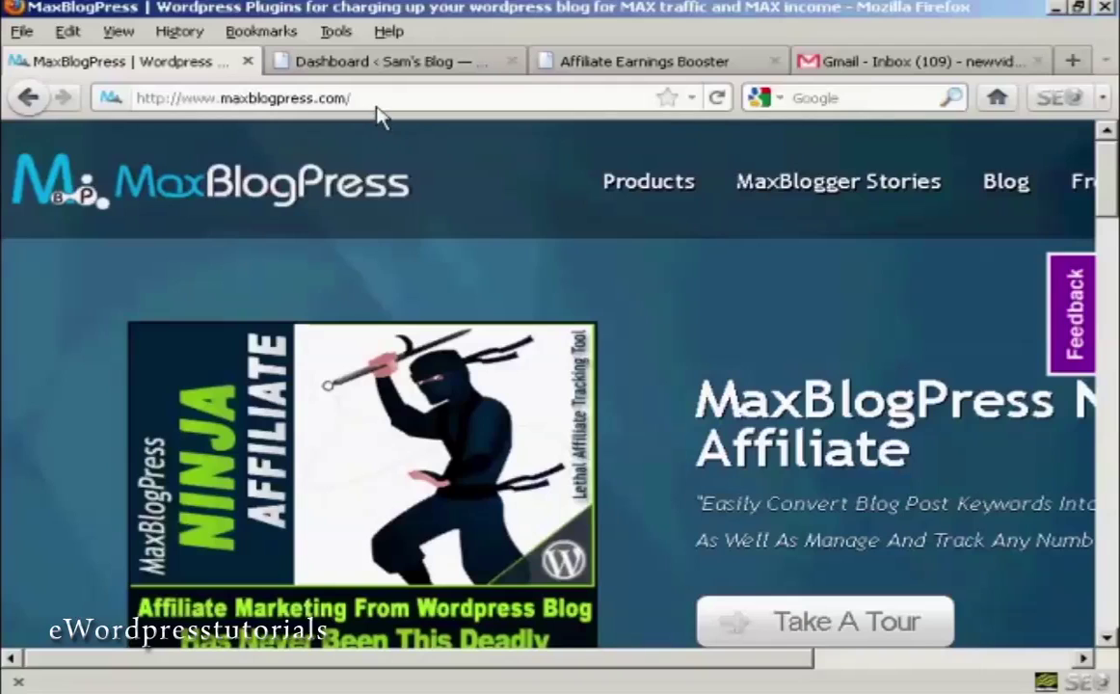
Open the Max Banner Ads page on MaxBlogPress and start downloading max-banner-ads.zip.
{"action": "left_click_drag", "start_coordinate": [1108, 176], "coordinate": [1107, 307]}
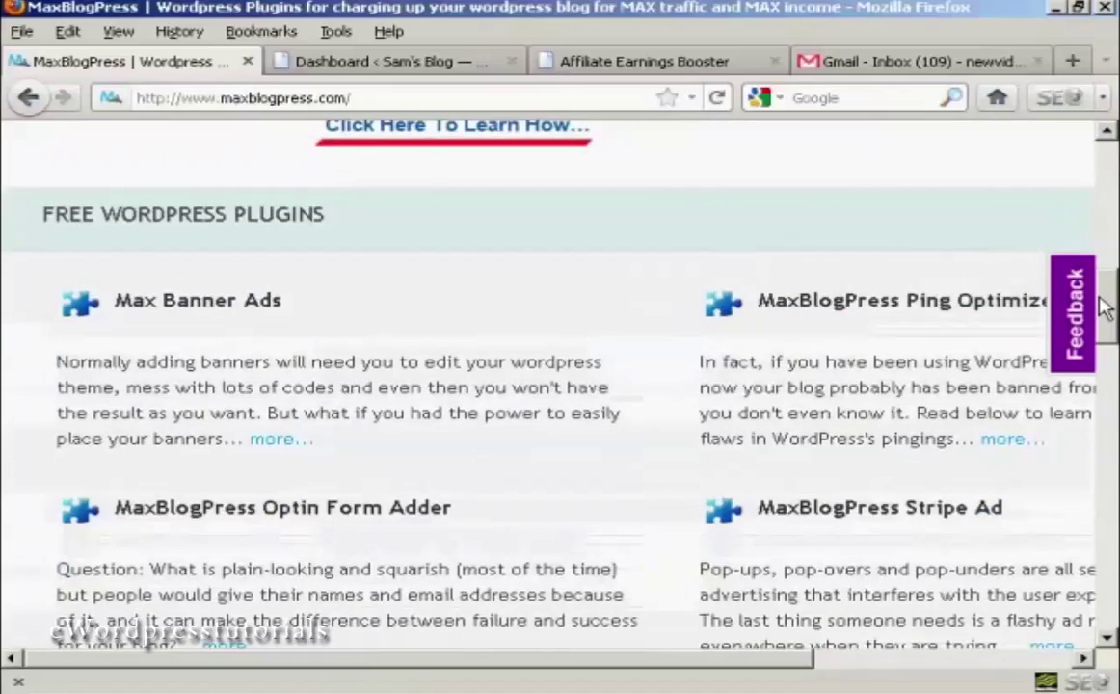
{"action": "left_click_drag", "start_coordinate": [1107, 306], "coordinate": [1106, 319]}
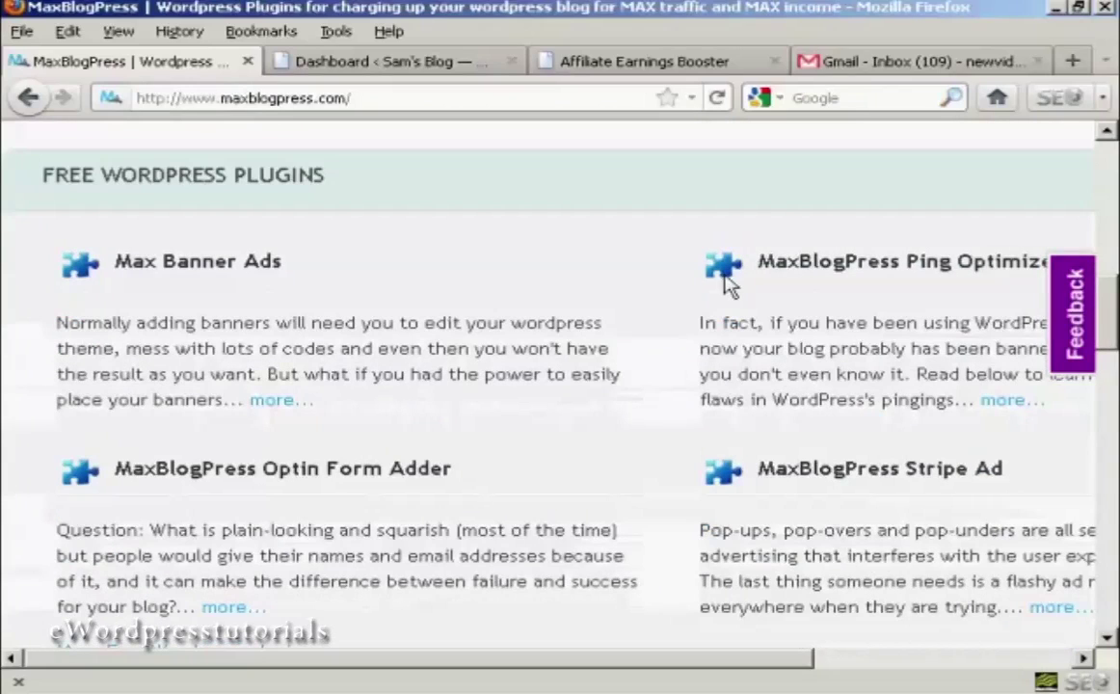
{"action": "left_click", "coordinate": [281, 405]}
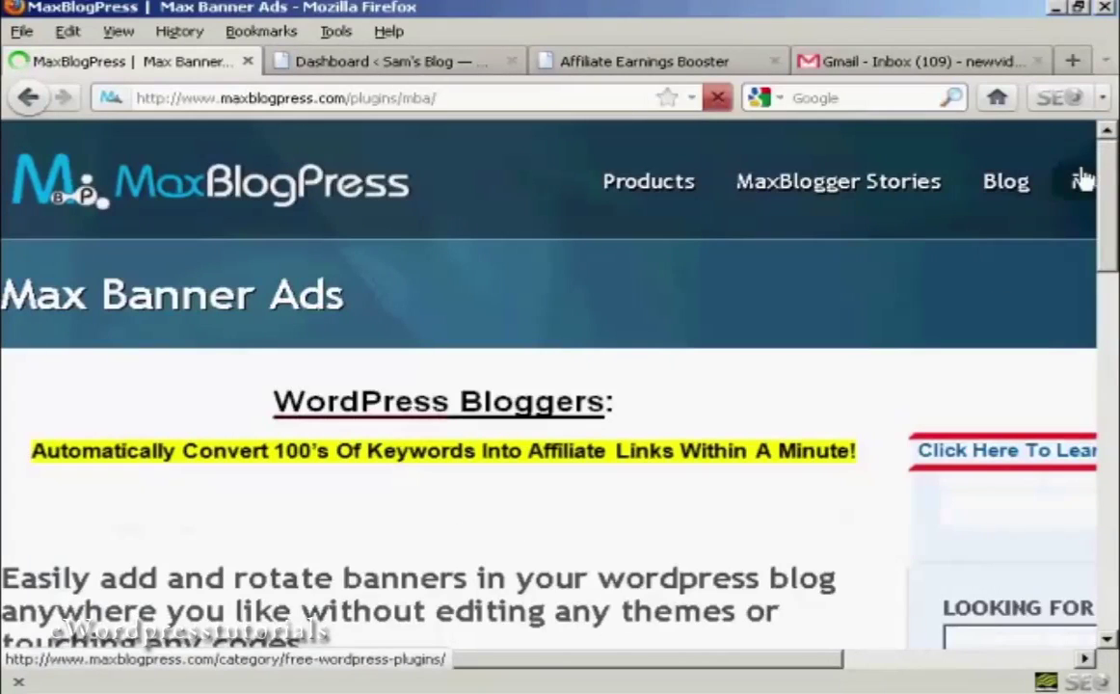
{"action": "left_click_drag", "start_coordinate": [1113, 174], "coordinate": [1111, 285]}
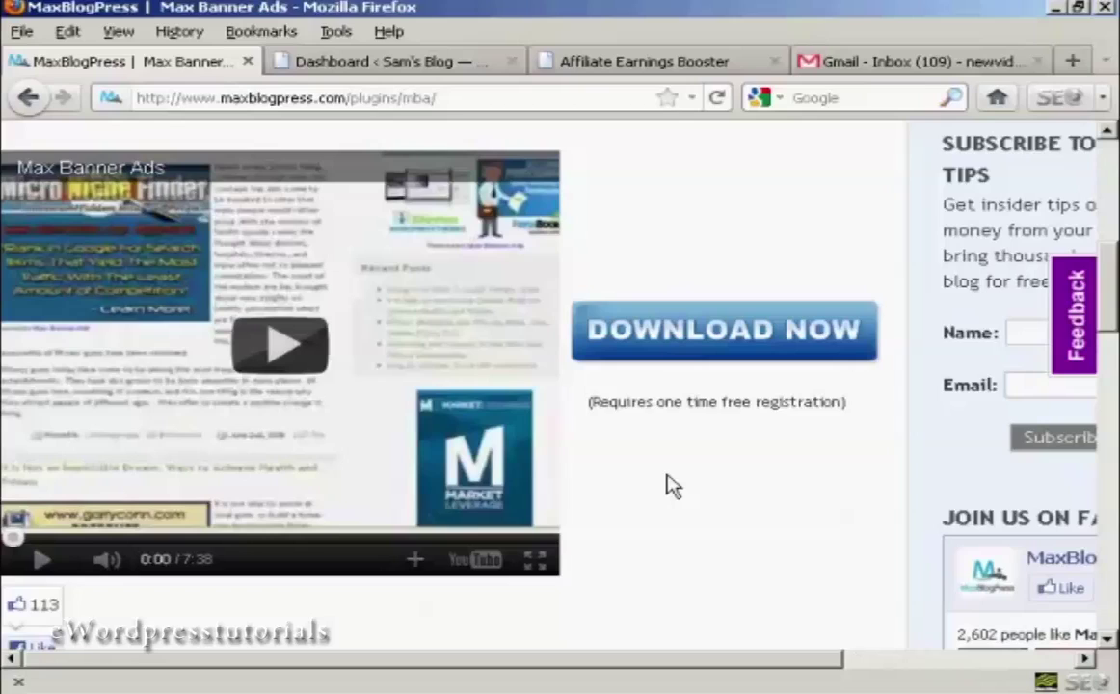
{"action": "left_click", "coordinate": [715, 345]}
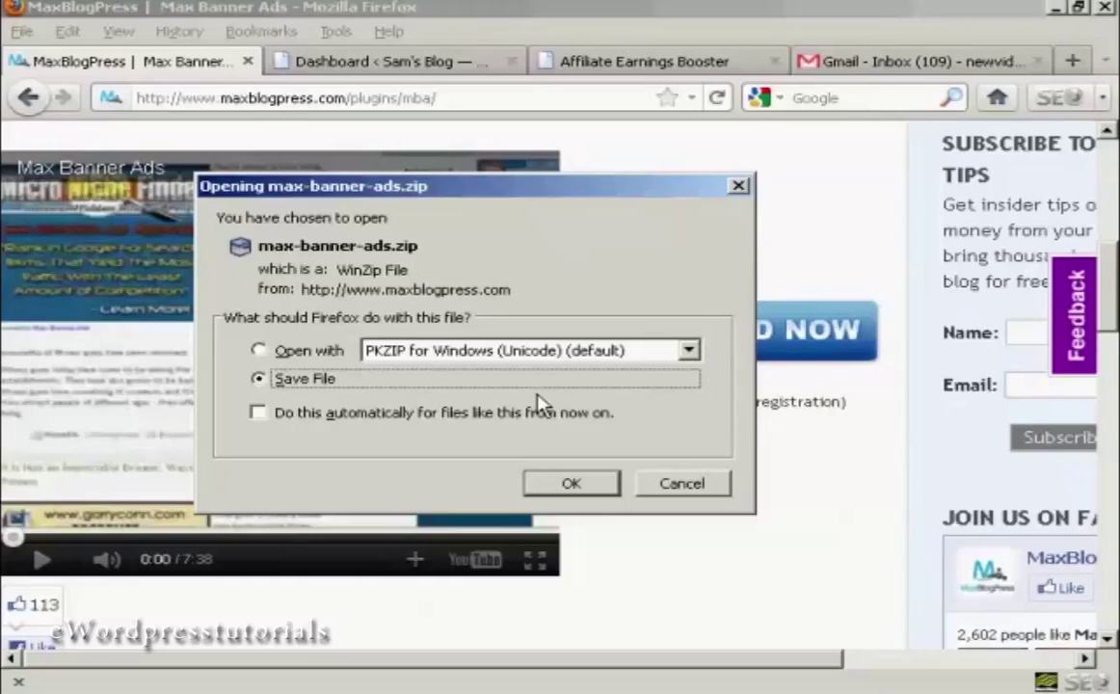
Save max-banner-ads.zip to the computer and dismiss the finished downloads list.
{"action": "left_click", "coordinate": [584, 488]}
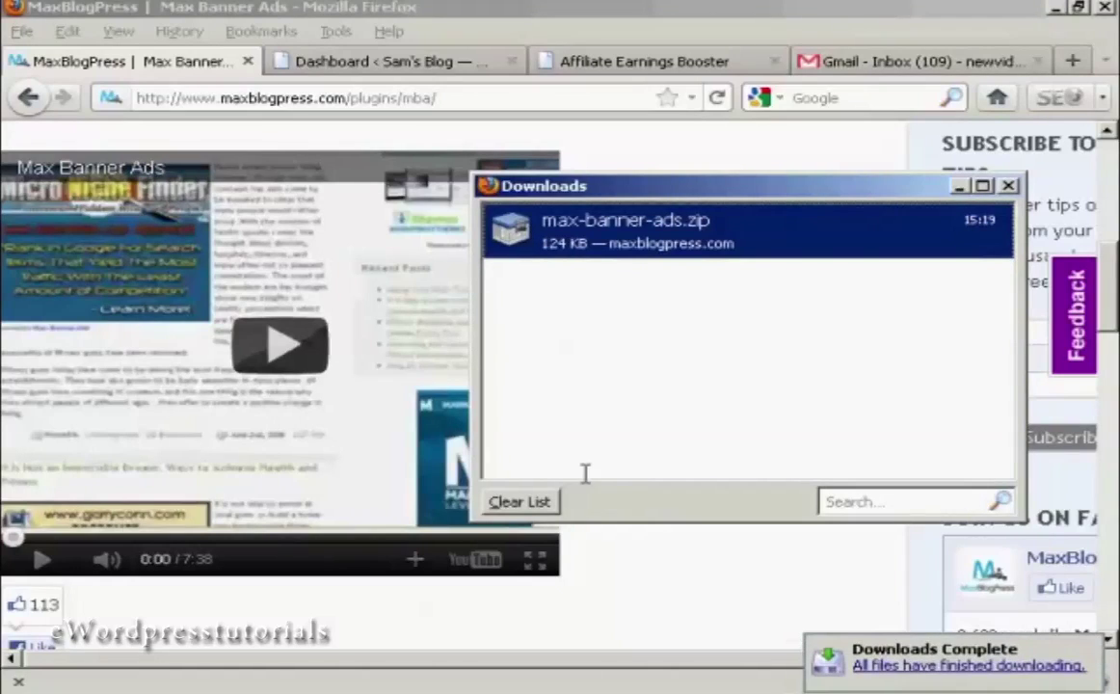
{"action": "left_click", "coordinate": [1009, 186]}
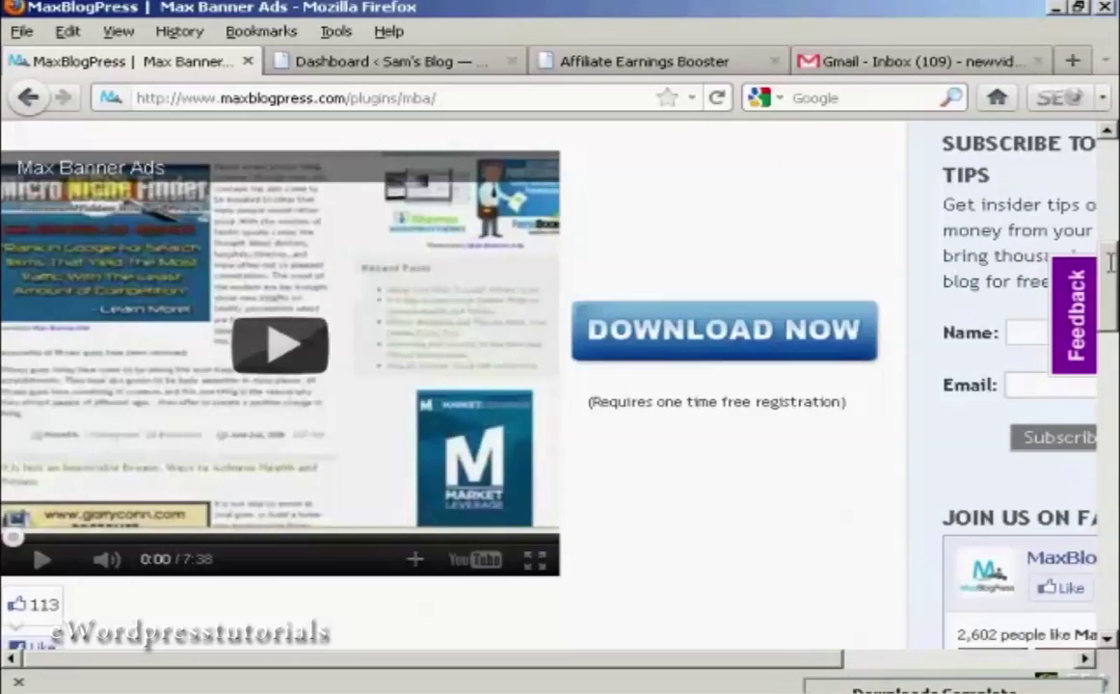
Go from the blog dashboard to the Plugins > Add New > Upload zip form.
{"action": "left_click", "coordinate": [438, 64]}
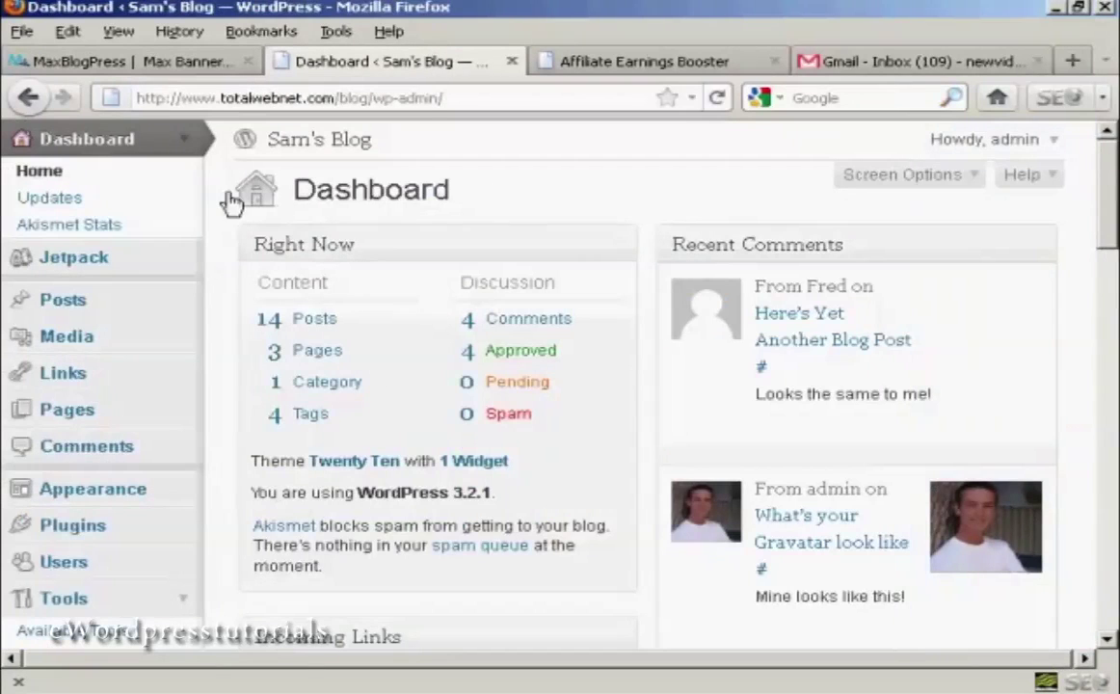
{"action": "left_click", "coordinate": [76, 536]}
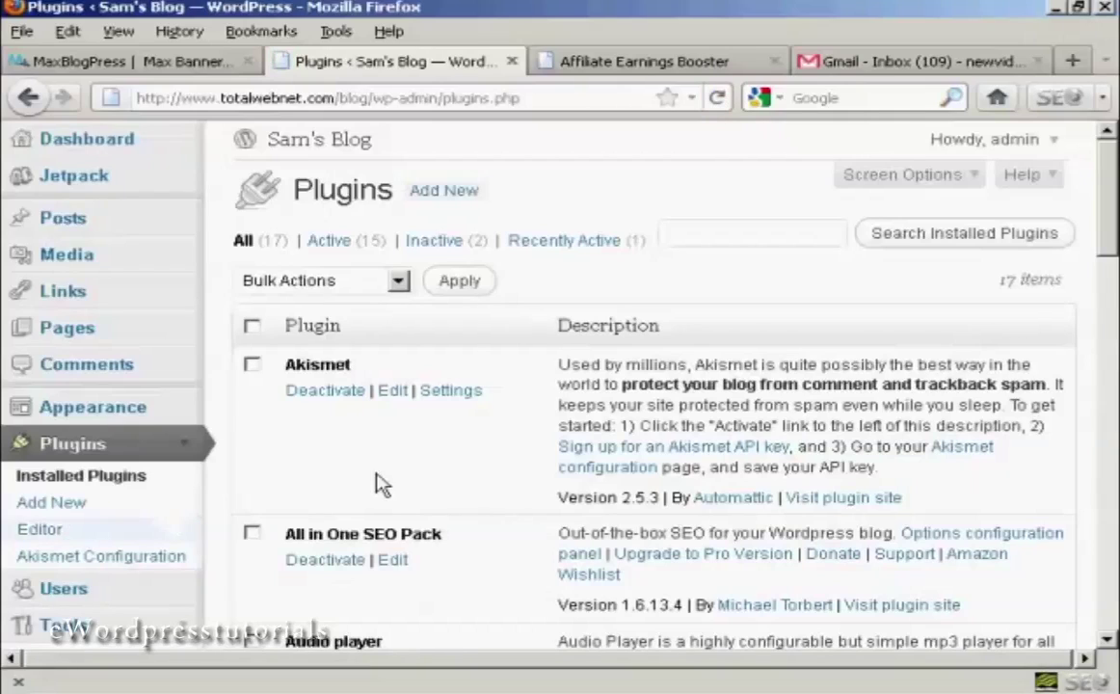
{"action": "left_click", "coordinate": [463, 200]}
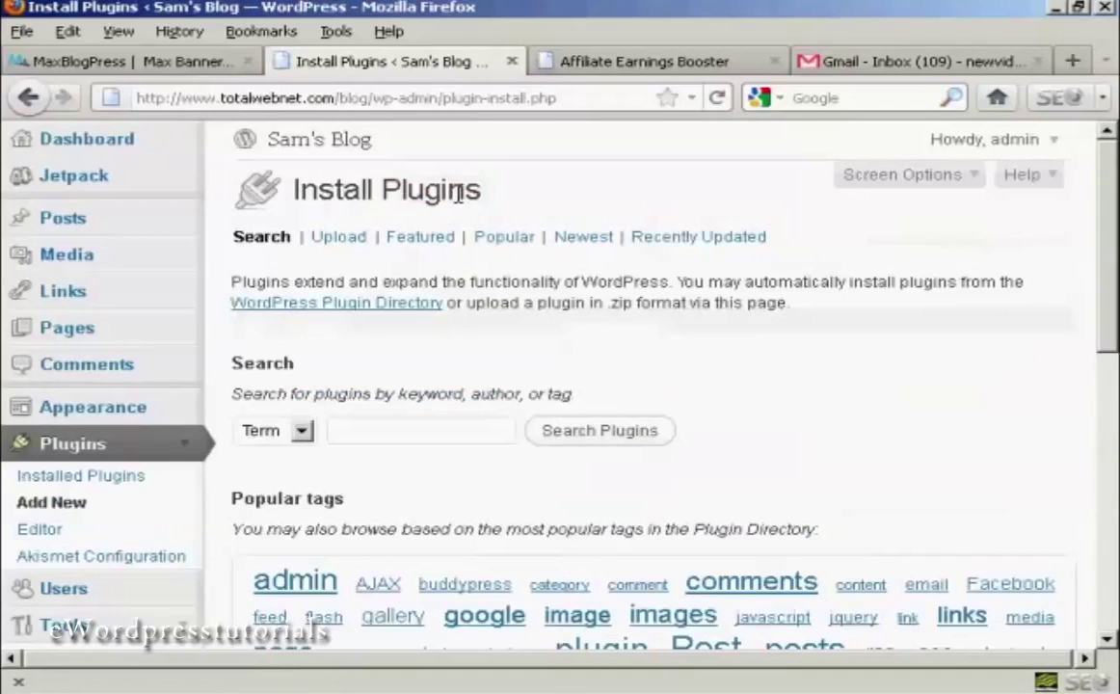
{"action": "left_click", "coordinate": [341, 249]}
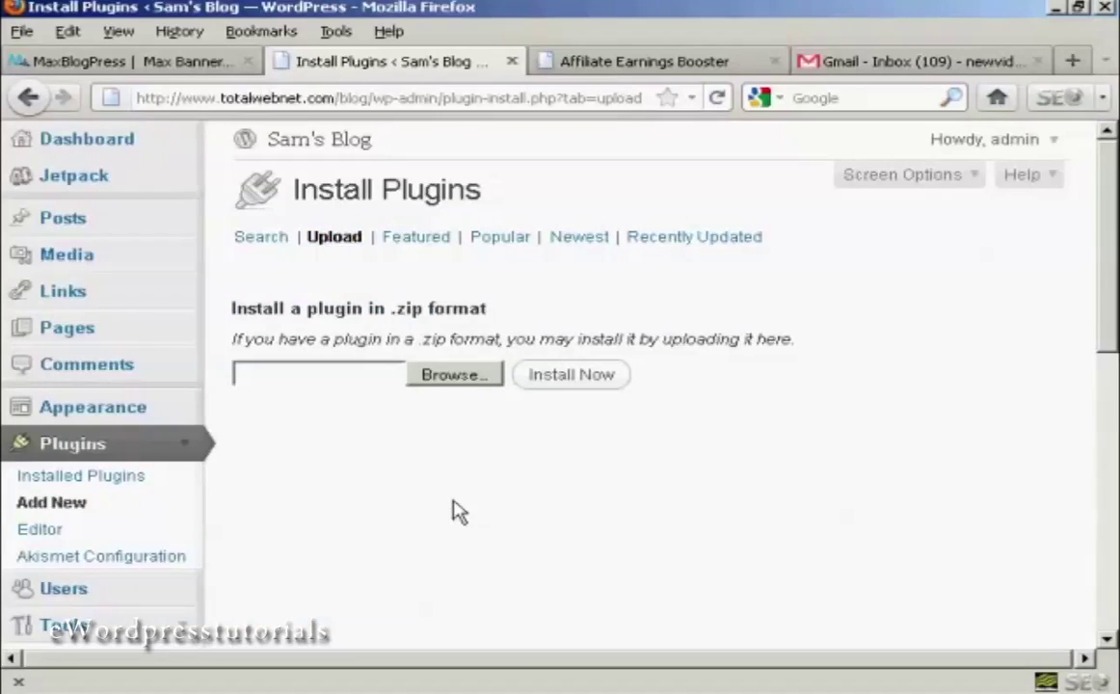
Upload max-banner-ads.zip, install it, and activate the Max Banner Ads plugin.
{"action": "left_click", "coordinate": [468, 384]}
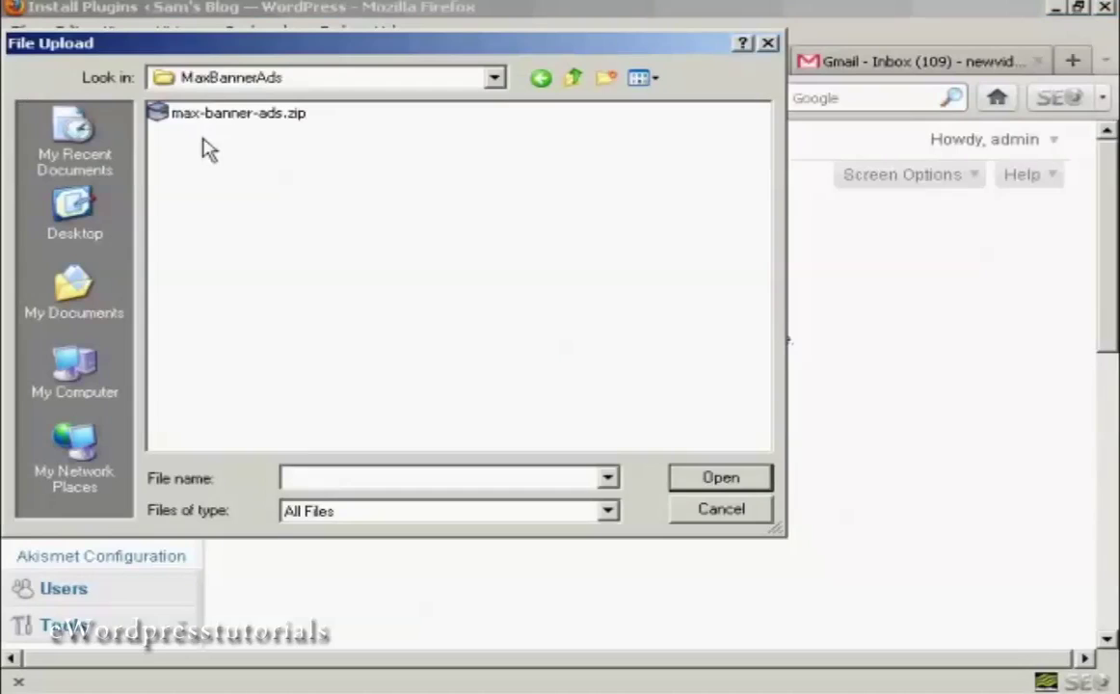
{"action": "left_click", "coordinate": [283, 118]}
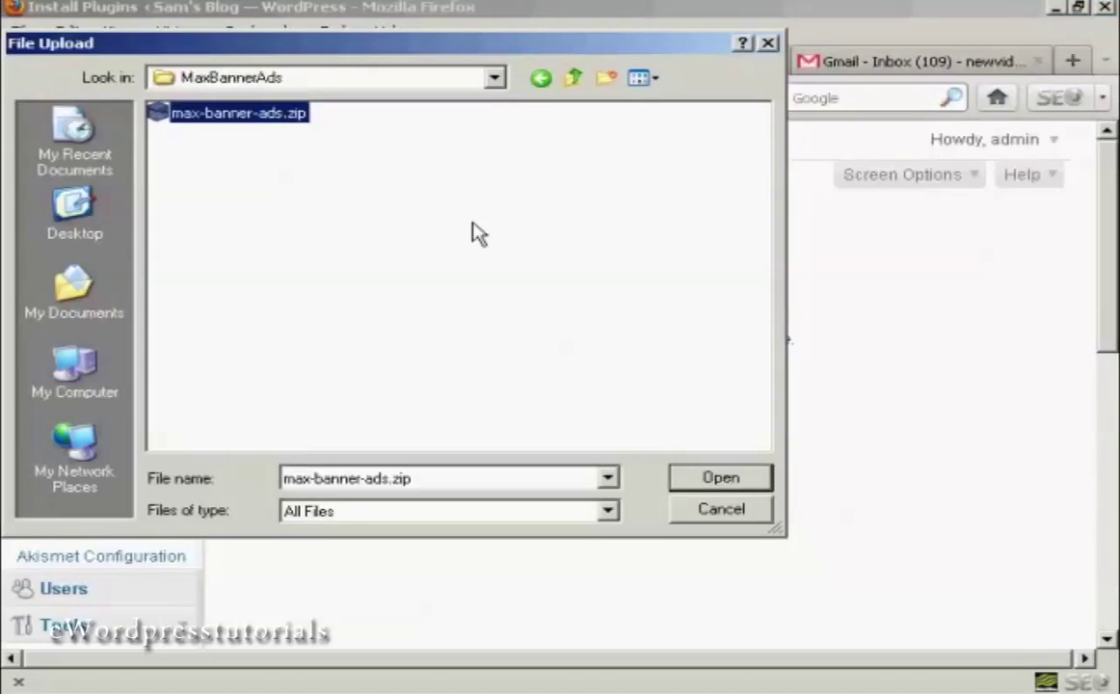
{"action": "left_click", "coordinate": [725, 485]}
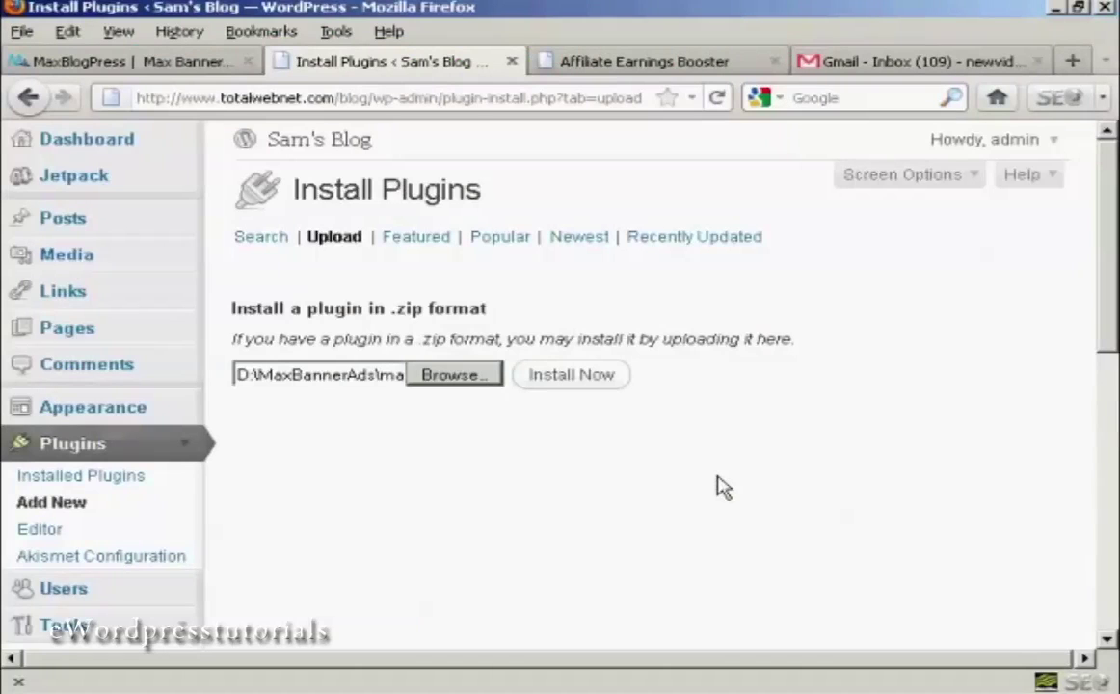
{"action": "left_click", "coordinate": [571, 382]}
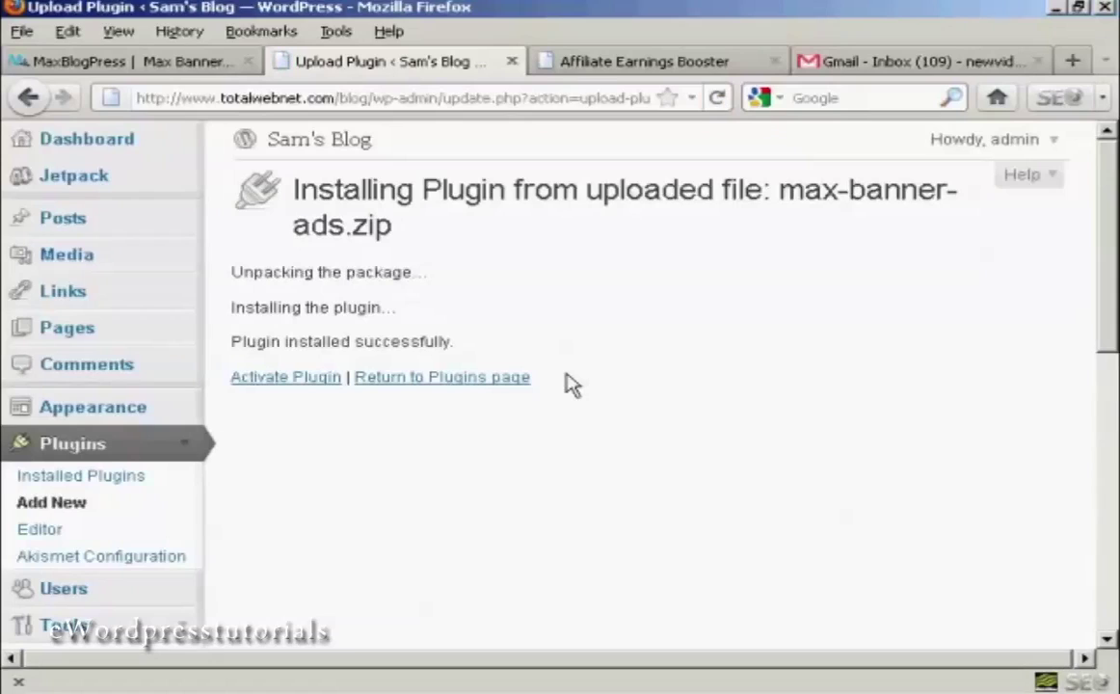
{"action": "left_click", "coordinate": [308, 387]}
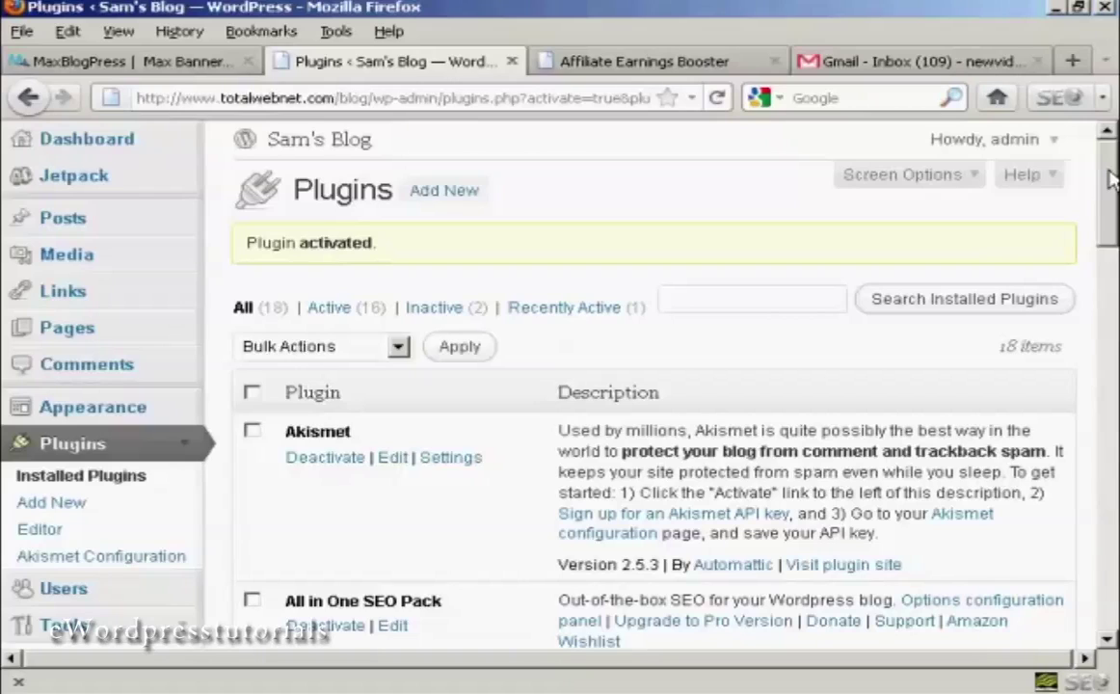
Open Tools > Max Banner Ads to reach the plugin's registration form.
{"action": "left_click_drag", "start_coordinate": [1111, 179], "coordinate": [1109, 253]}
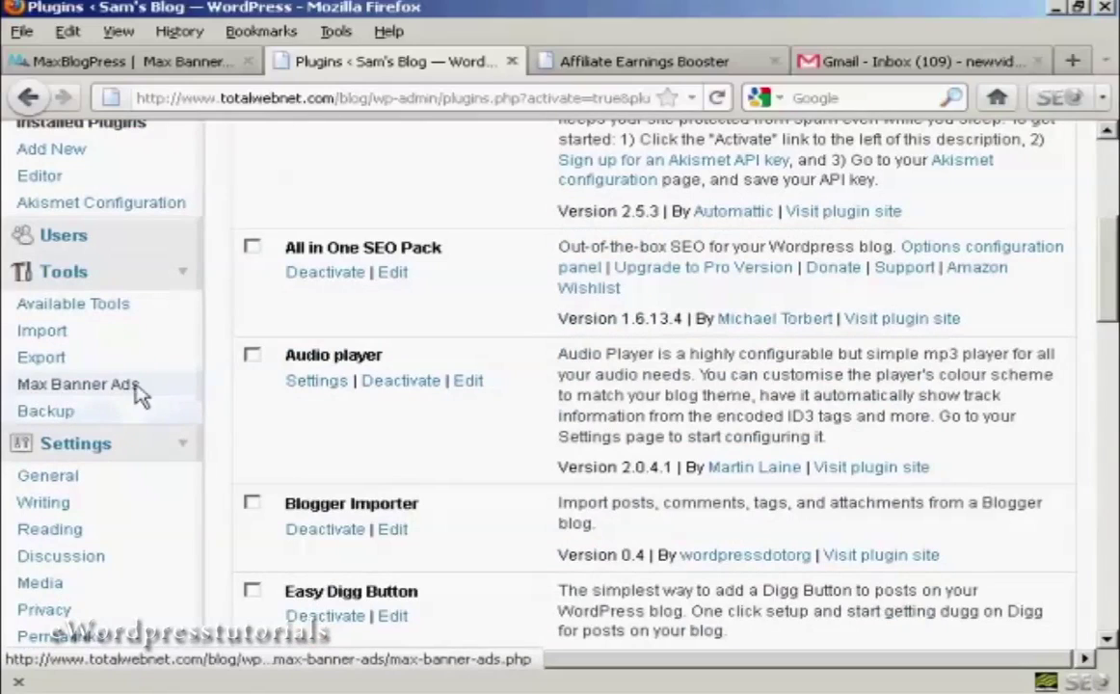
{"action": "left_click", "coordinate": [101, 395]}
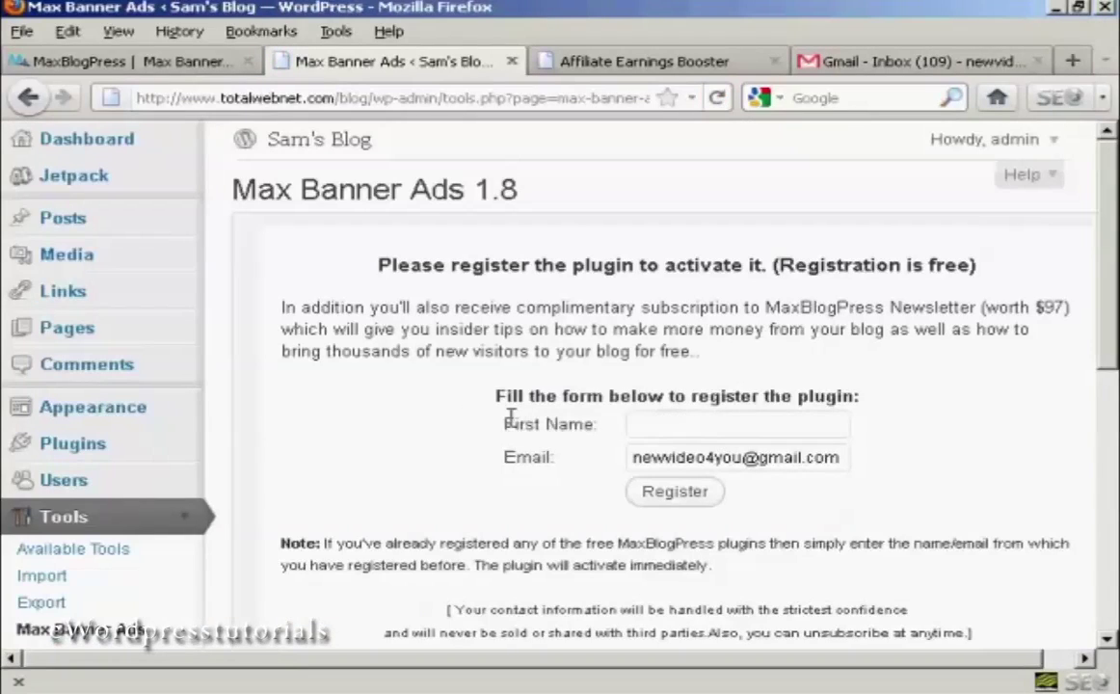
Register Max Banner Ads with a first name and review the 'Almost Done' instructions.
{"action": "left_click", "coordinate": [638, 424]}
{"action": "type", "text": "Sa"}
{"action": "type", "text": "m"}
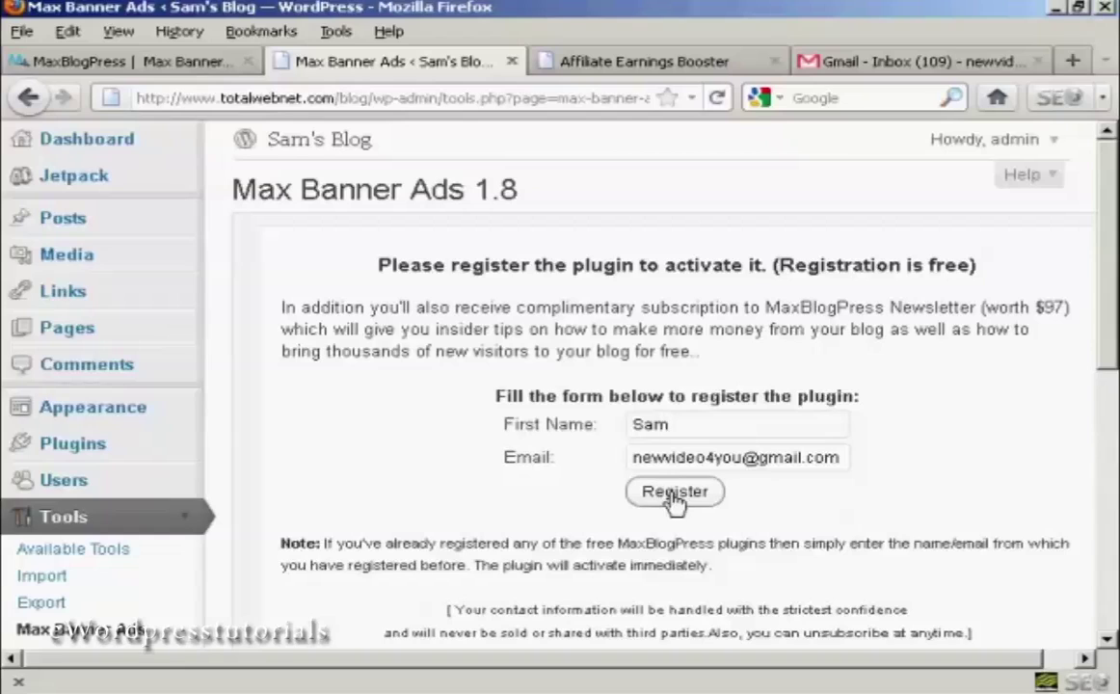
{"action": "left_click", "coordinate": [675, 493]}
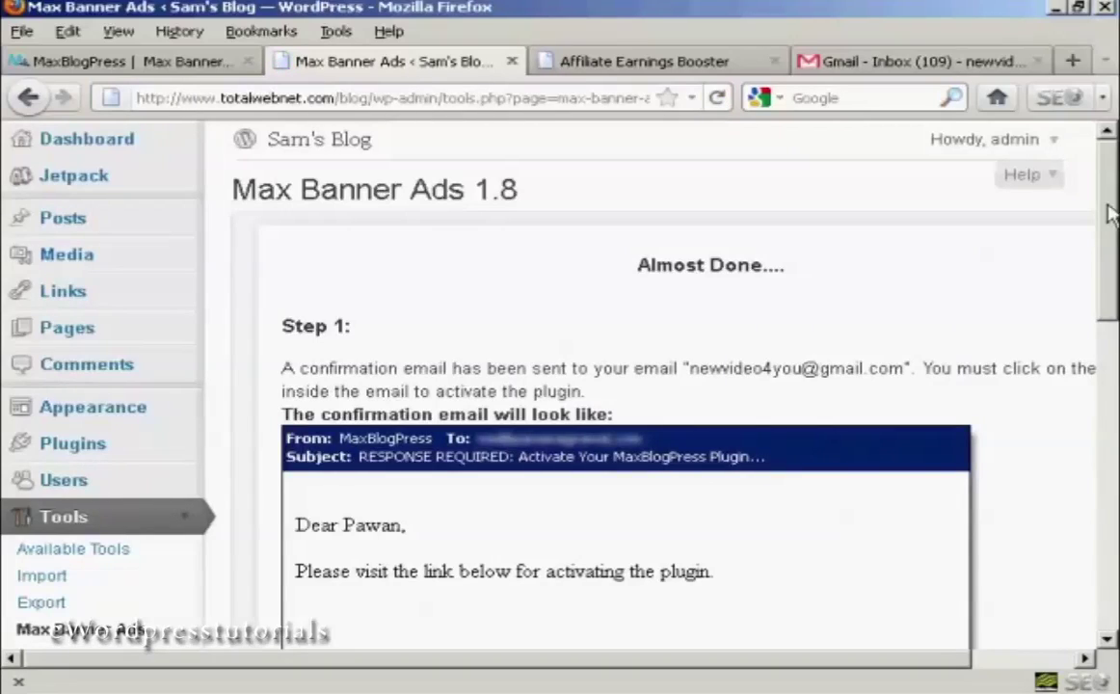
{"action": "left_click_drag", "start_coordinate": [1108, 216], "coordinate": [1109, 274]}
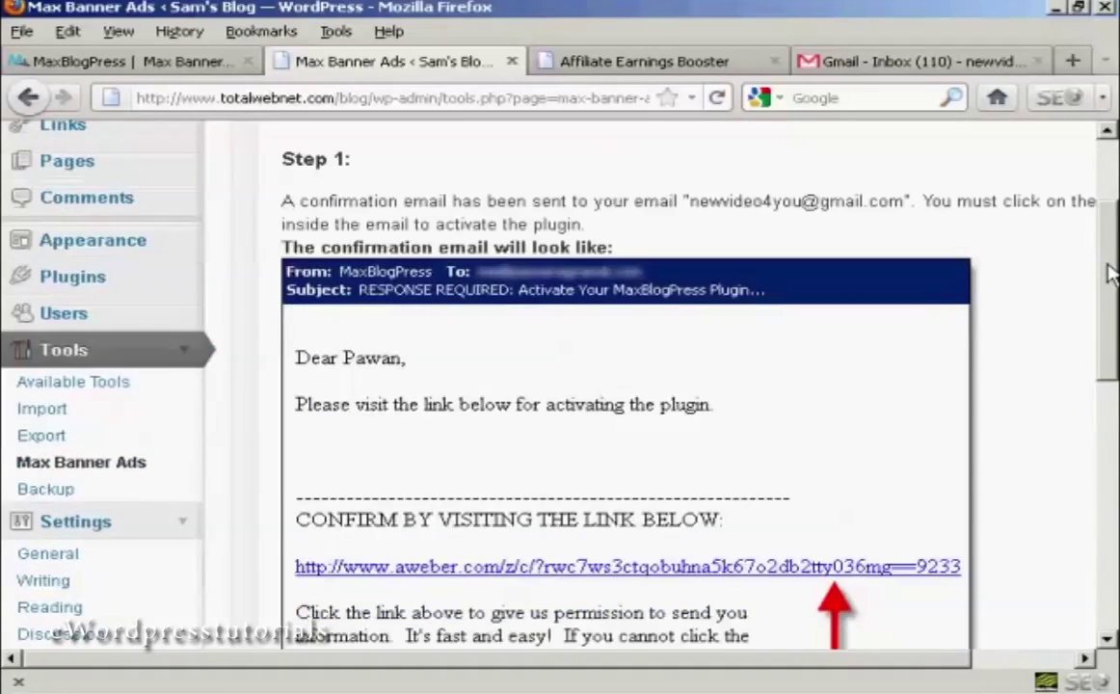
{"action": "left_click_drag", "start_coordinate": [1109, 273], "coordinate": [1109, 339]}
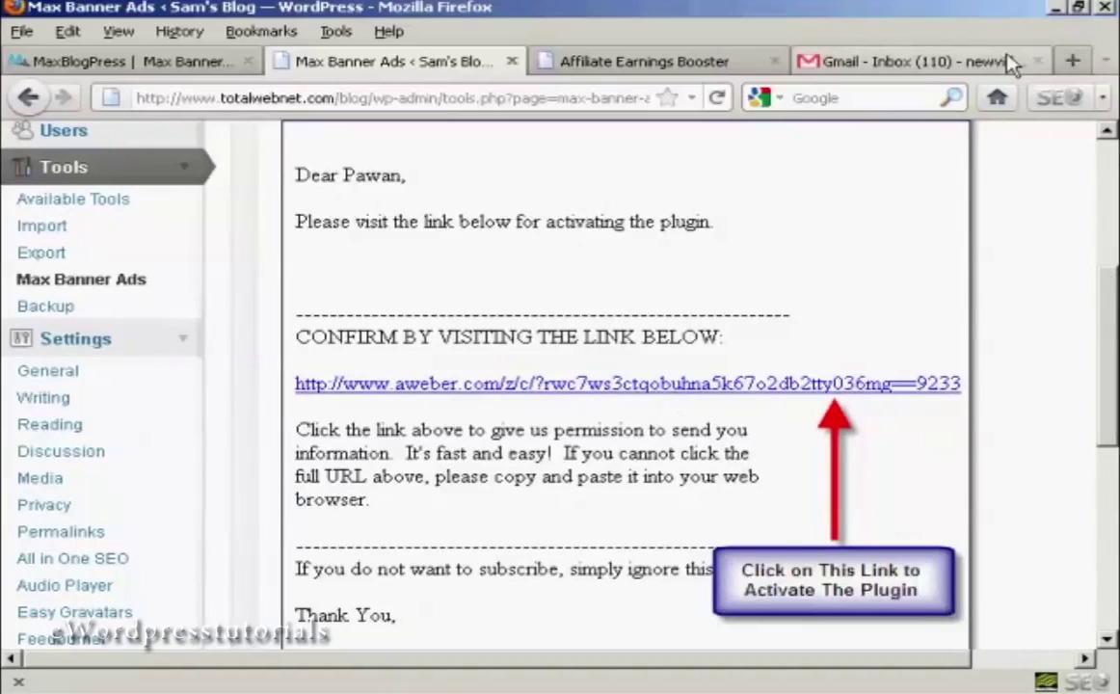
Follow the confirm-and-activate link in the 'Activate Max Banner Ads' Gmail message.
{"action": "left_click", "coordinate": [921, 63]}
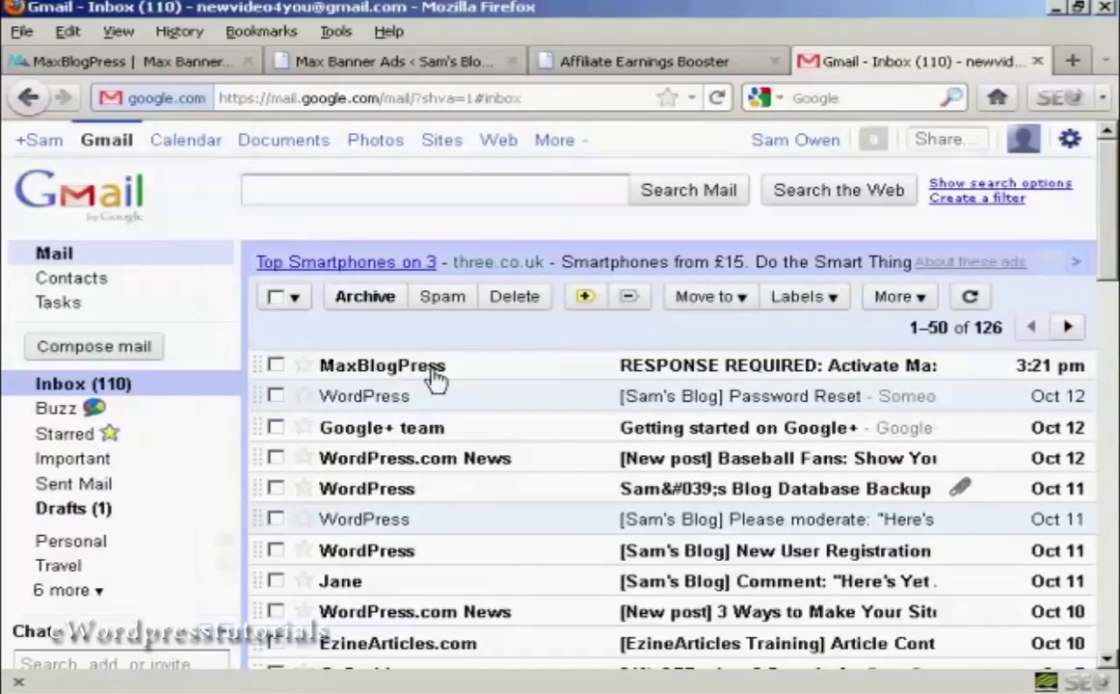
{"action": "left_click", "coordinate": [889, 373]}
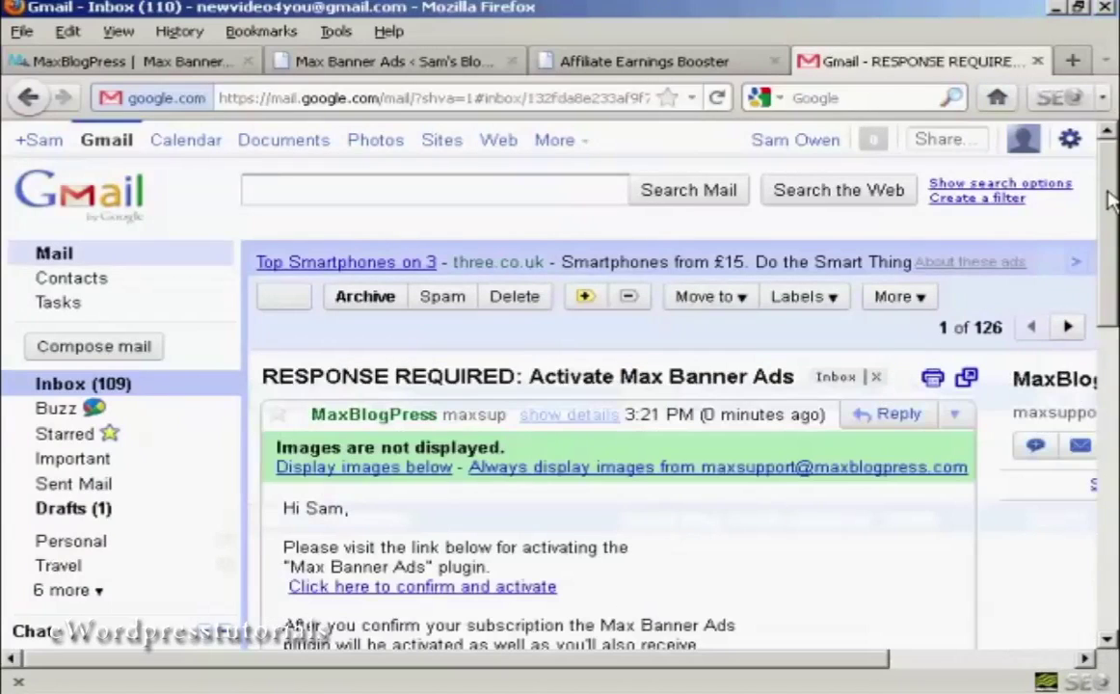
{"action": "scroll", "coordinate": [1108, 231], "scroll_direction": "down", "scroll_amount": 3}
{"action": "scroll", "coordinate": [1108, 232], "scroll_direction": "down", "scroll_amount": 3}
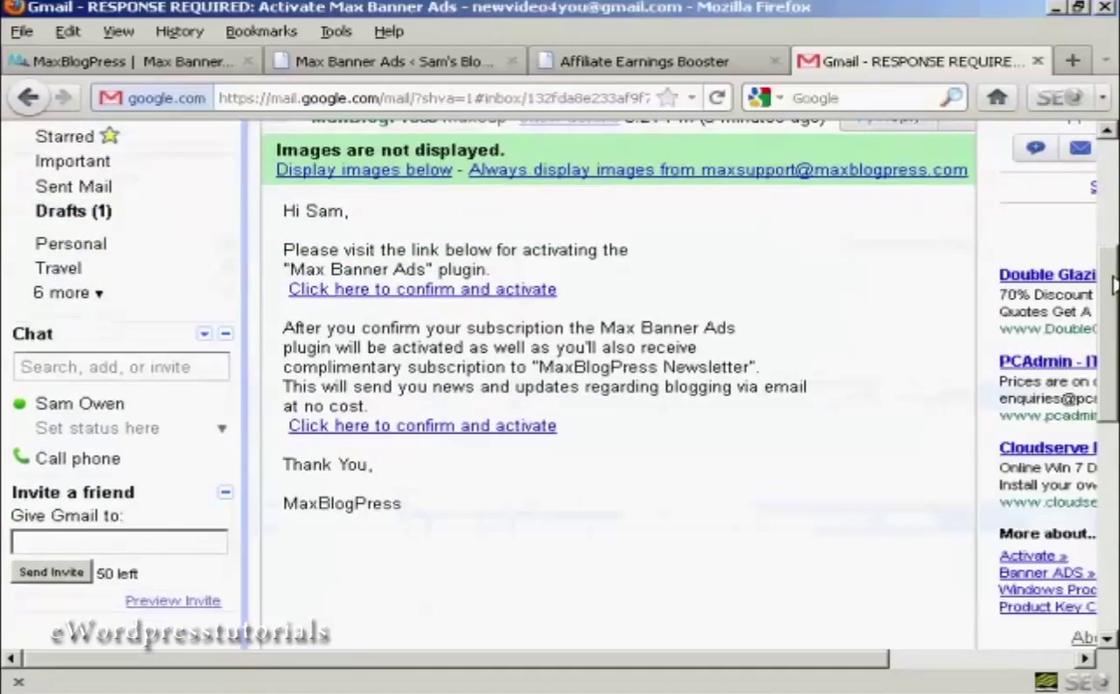
{"action": "left_click", "coordinate": [496, 292]}
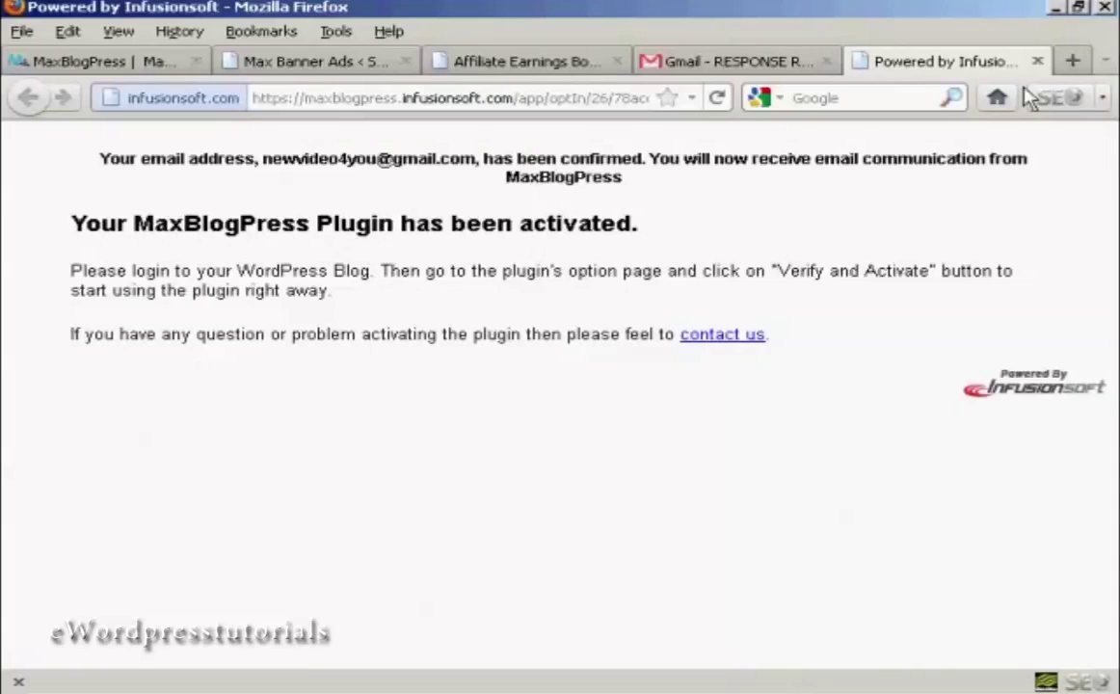
{"action": "left_click", "coordinate": [1038, 62]}
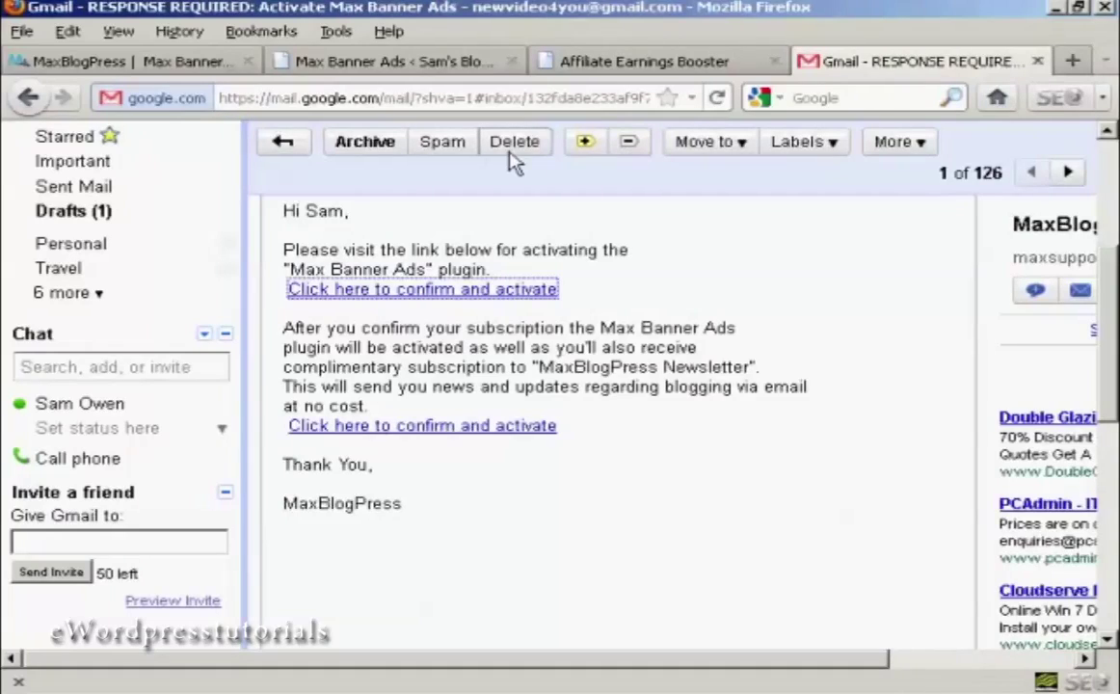
Back on the Max Banner Ads page, complete Step 2 'Verify and Activate'.
{"action": "left_click", "coordinate": [306, 63]}
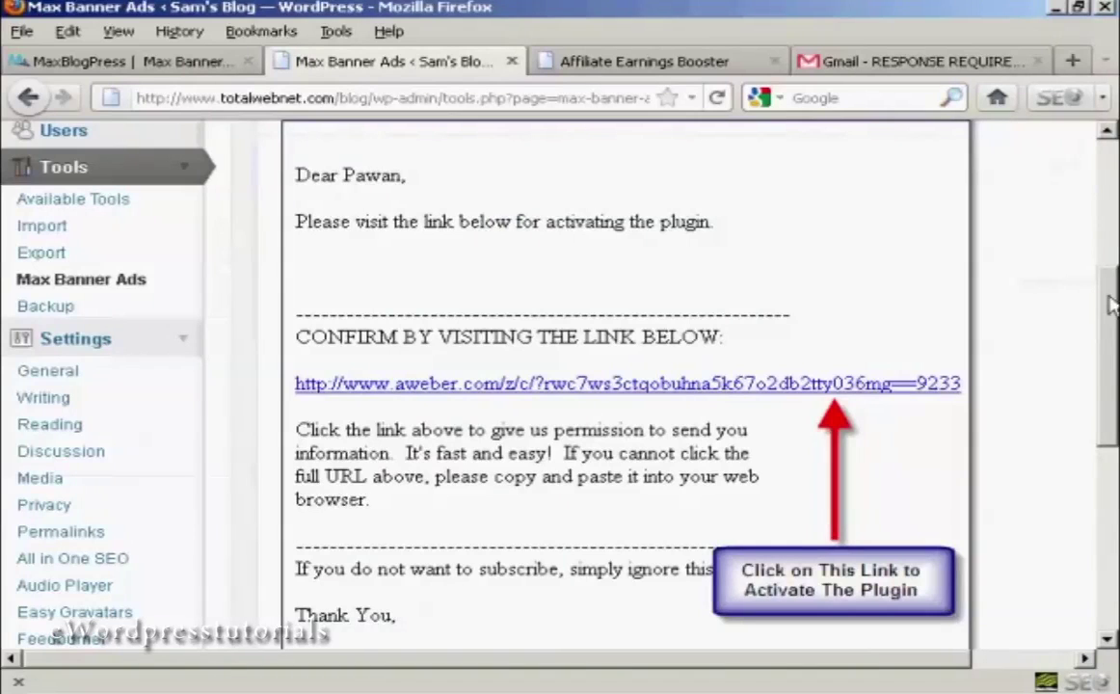
{"action": "scroll", "coordinate": [1106, 362], "scroll_direction": "down", "scroll_amount": 3}
{"action": "left_click_drag", "start_coordinate": [1106, 361], "coordinate": [1104, 474]}
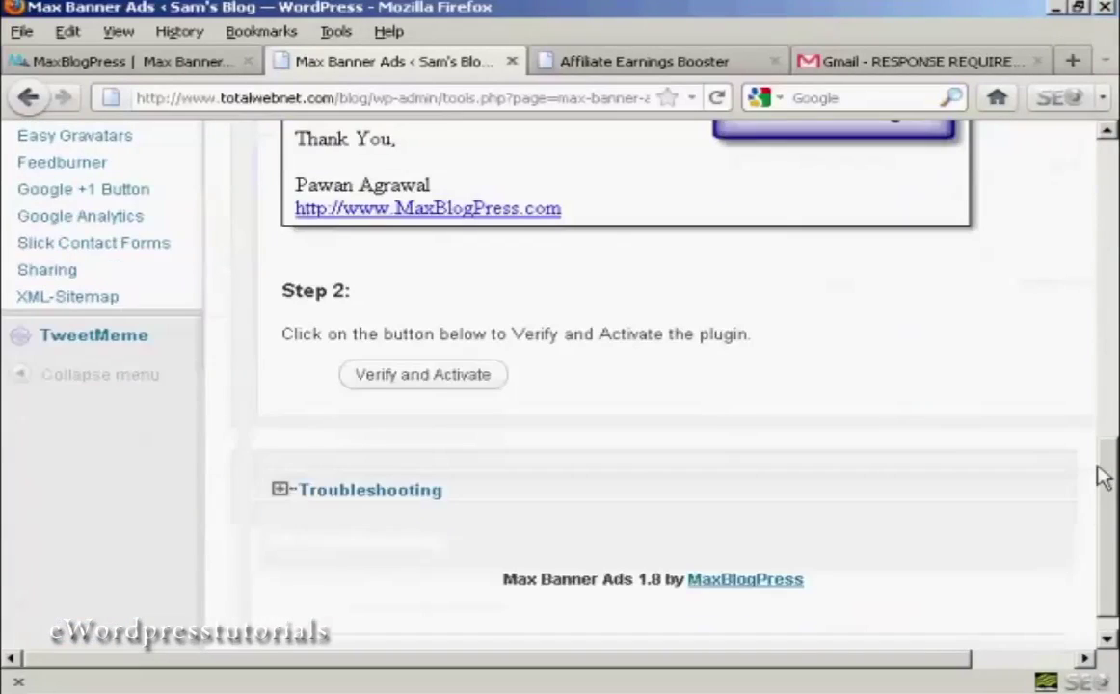
{"action": "left_click", "coordinate": [456, 376]}
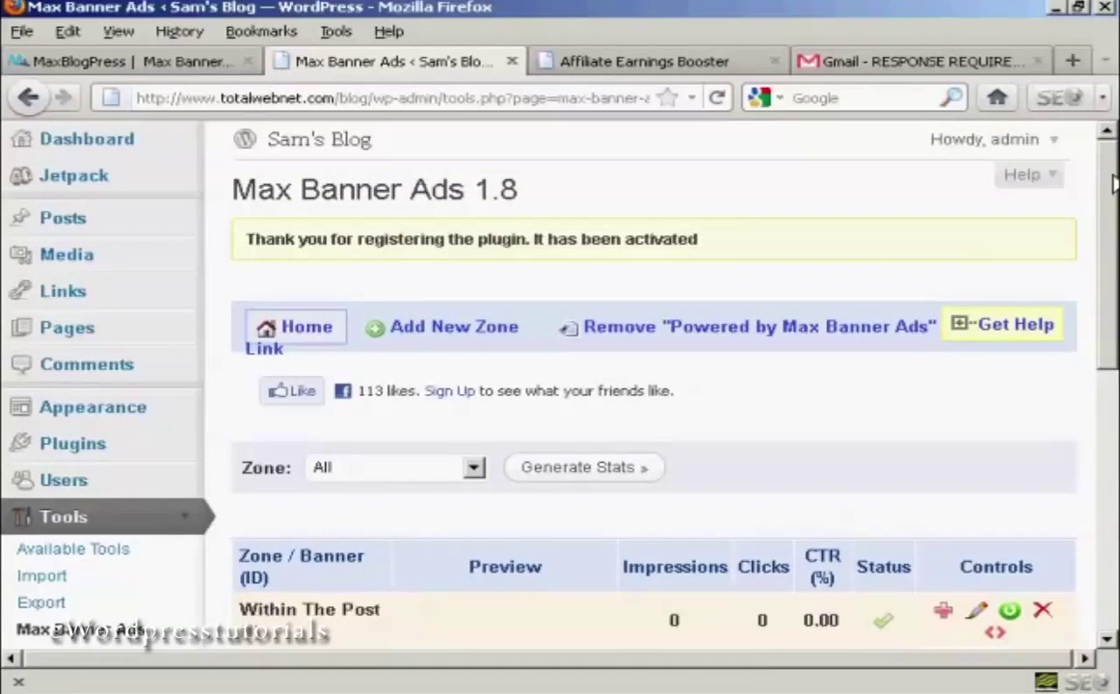
Look over the four empty ad zones and choose 'Add Now...' for Top of First Post.
{"action": "left_click_drag", "start_coordinate": [1111, 184], "coordinate": [1111, 301]}
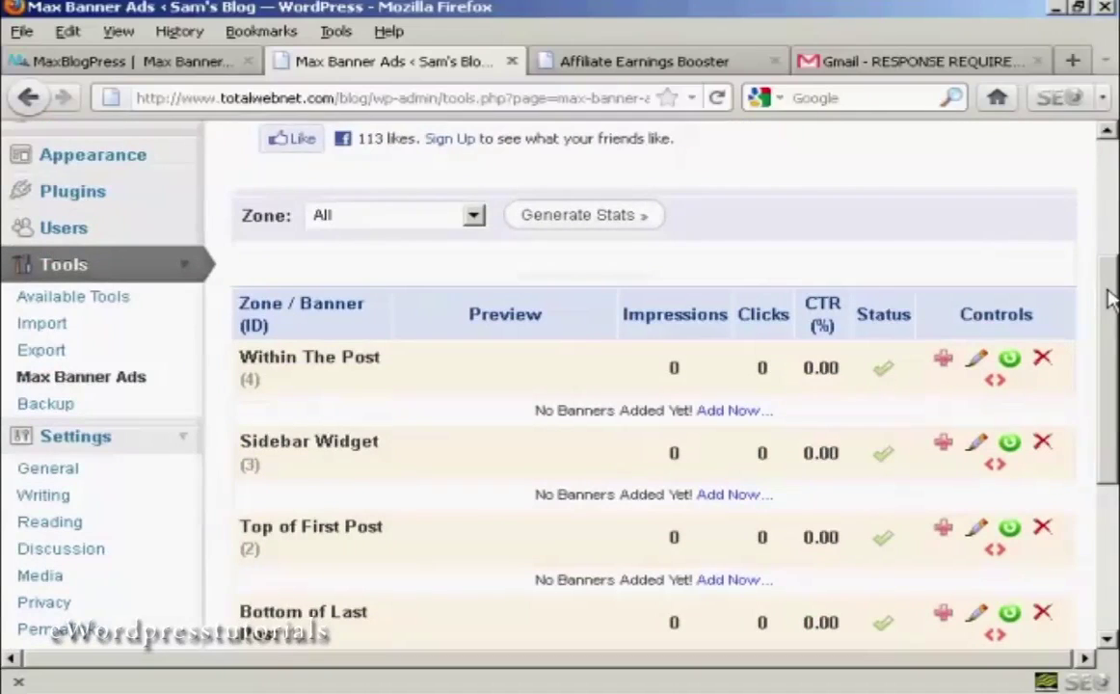
{"action": "left_click_drag", "start_coordinate": [1111, 301], "coordinate": [1110, 328]}
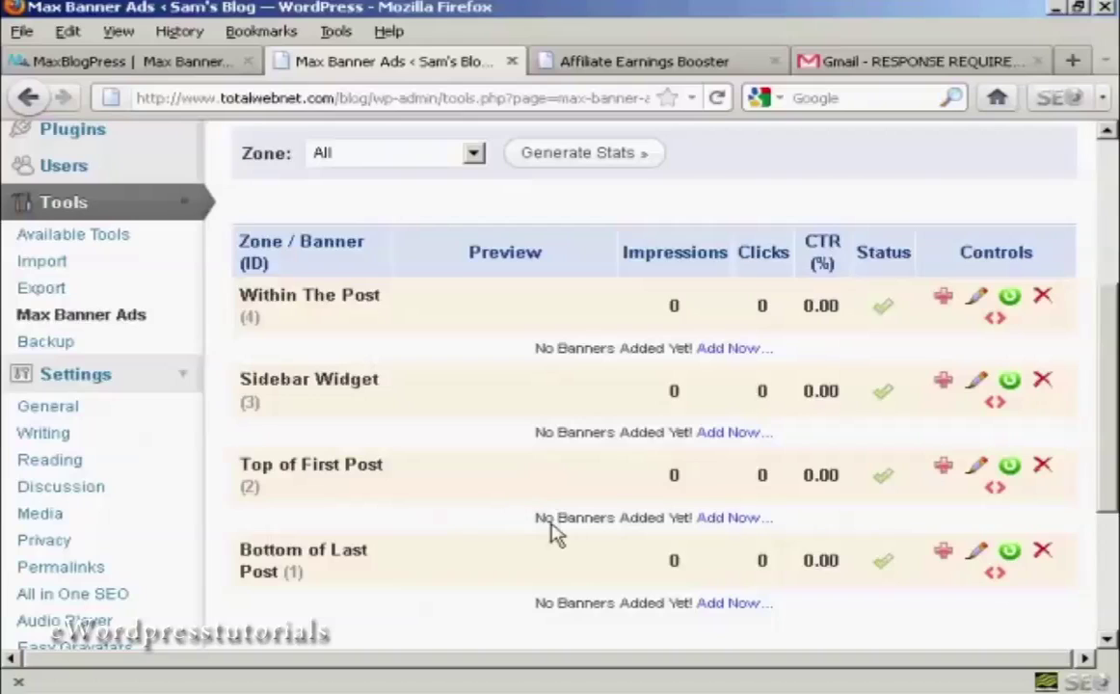
{"action": "left_click", "coordinate": [734, 521]}
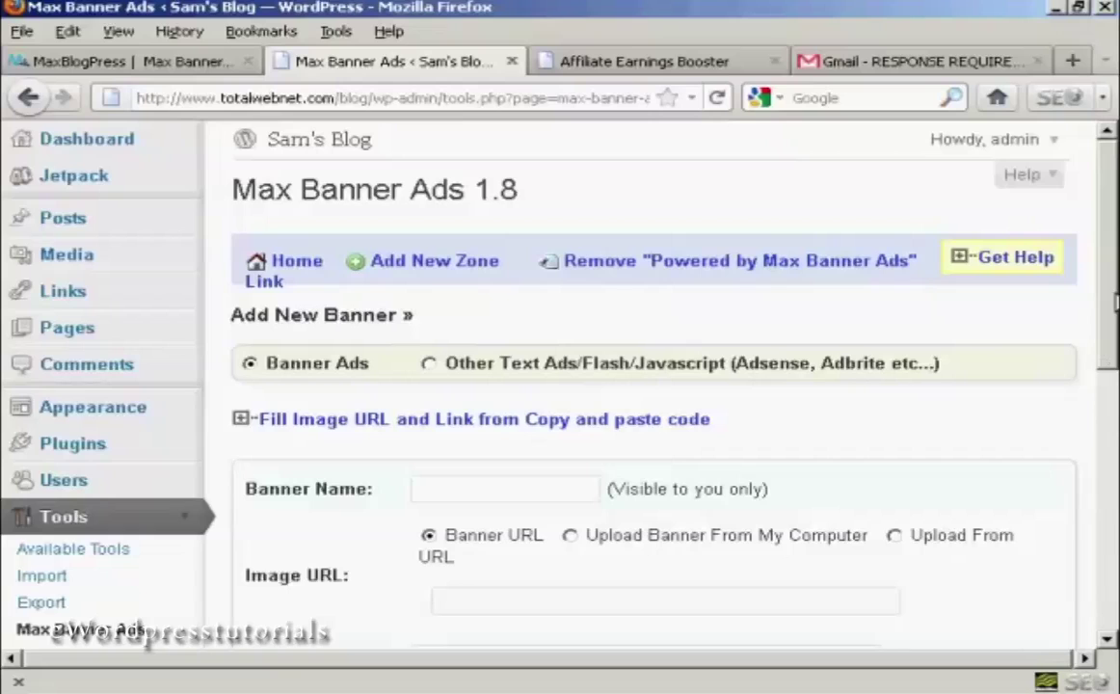
Name the new banner Banner01, then bring up the Affiliate Earnings Booster banner-code page.
{"action": "left_click_drag", "start_coordinate": [1116, 301], "coordinate": [1115, 376]}
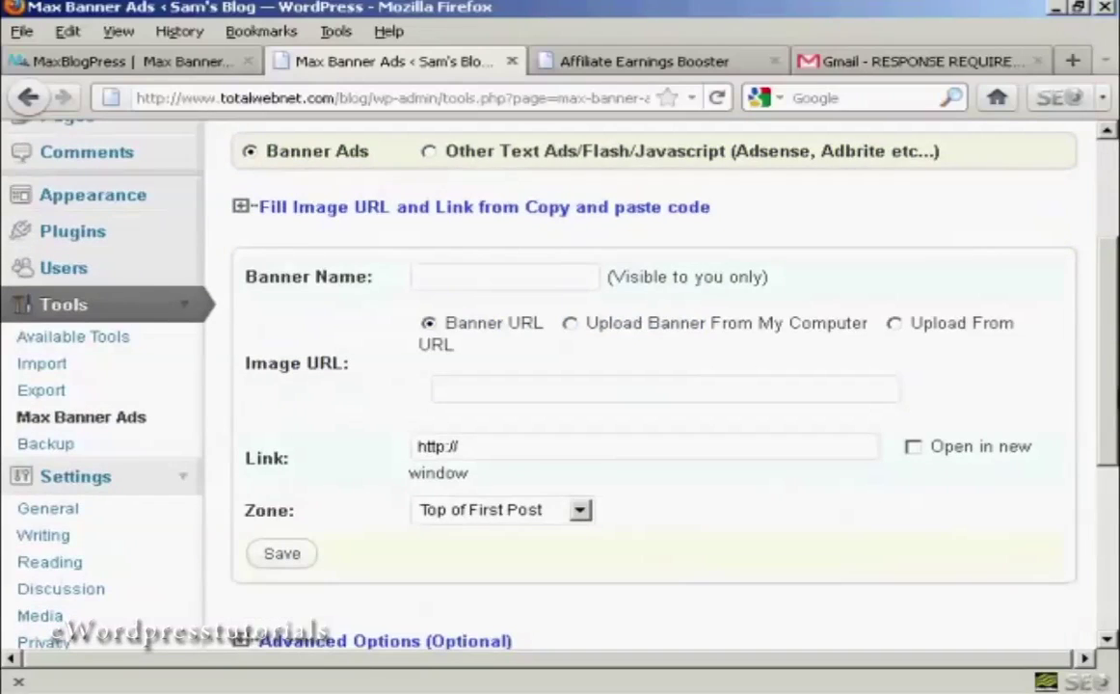
{"action": "left_click_drag", "start_coordinate": [1115, 376], "coordinate": [1116, 382]}
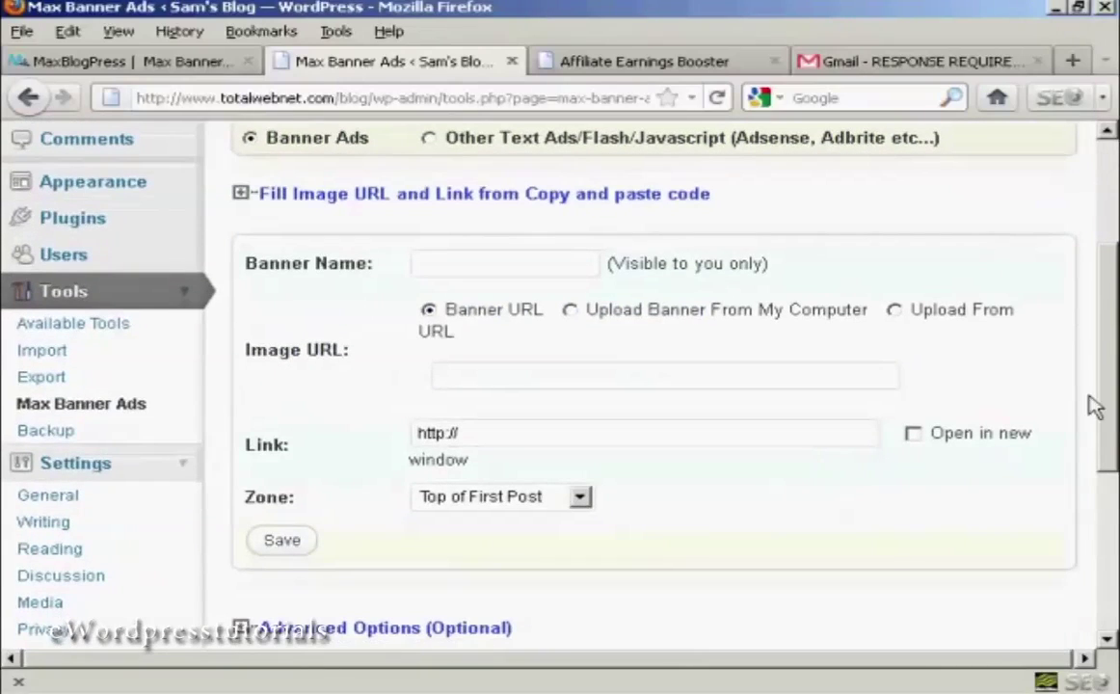
{"action": "left_click", "coordinate": [443, 264]}
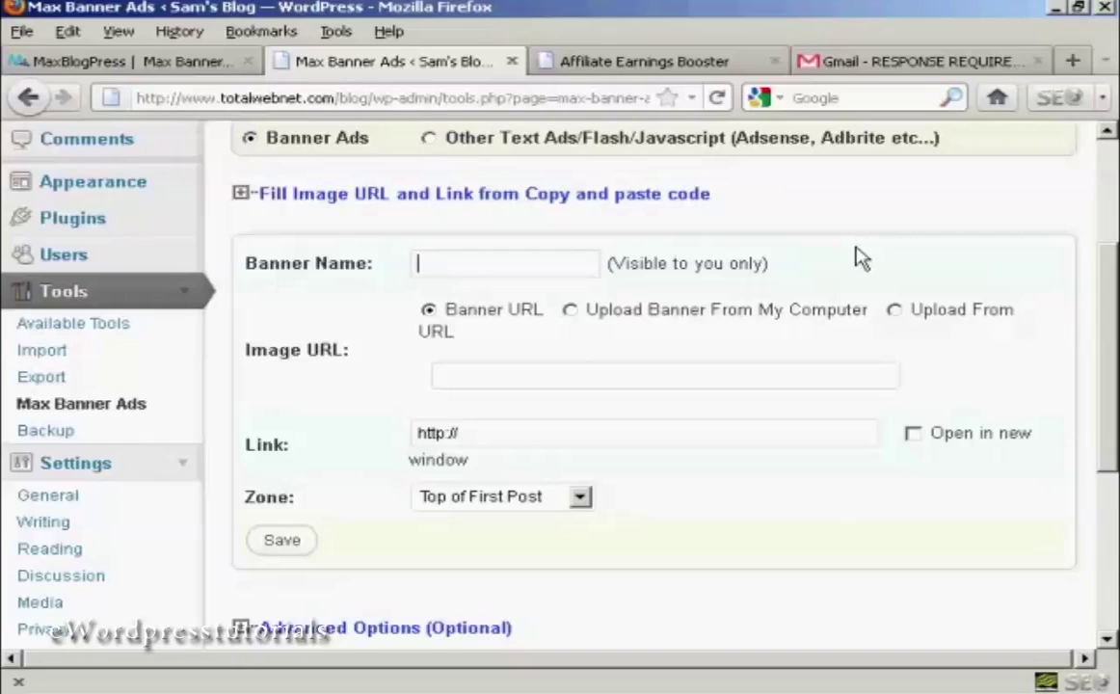
{"action": "type", "text": "Banner"}
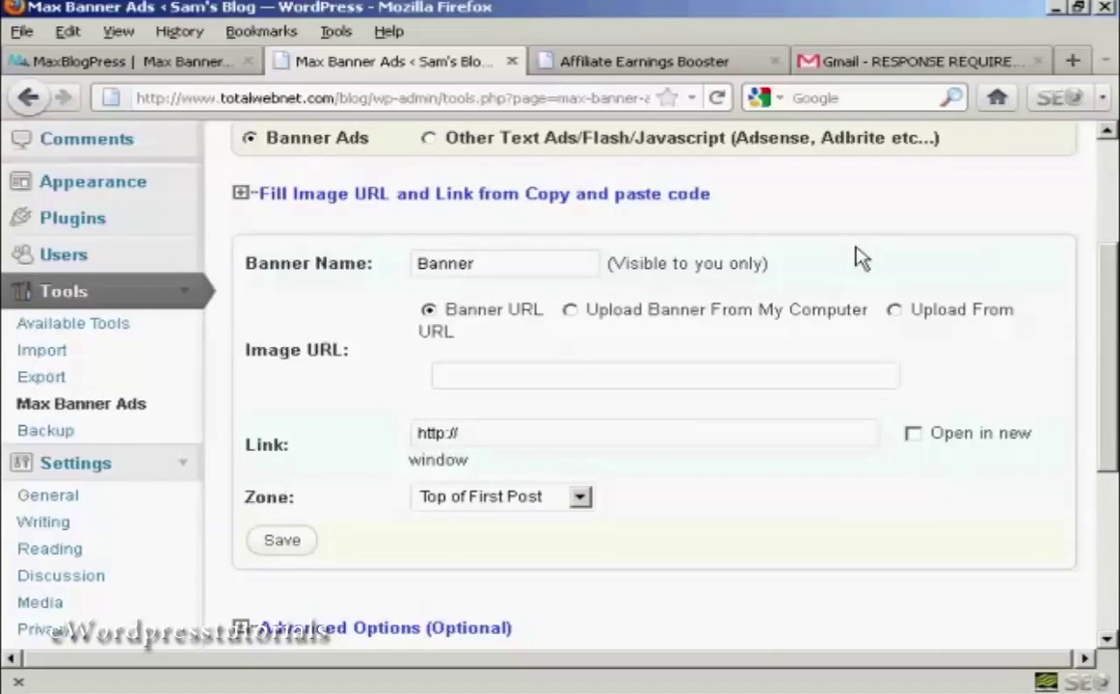
{"action": "type", "text": "01"}
{"action": "left_click", "coordinate": [680, 68]}
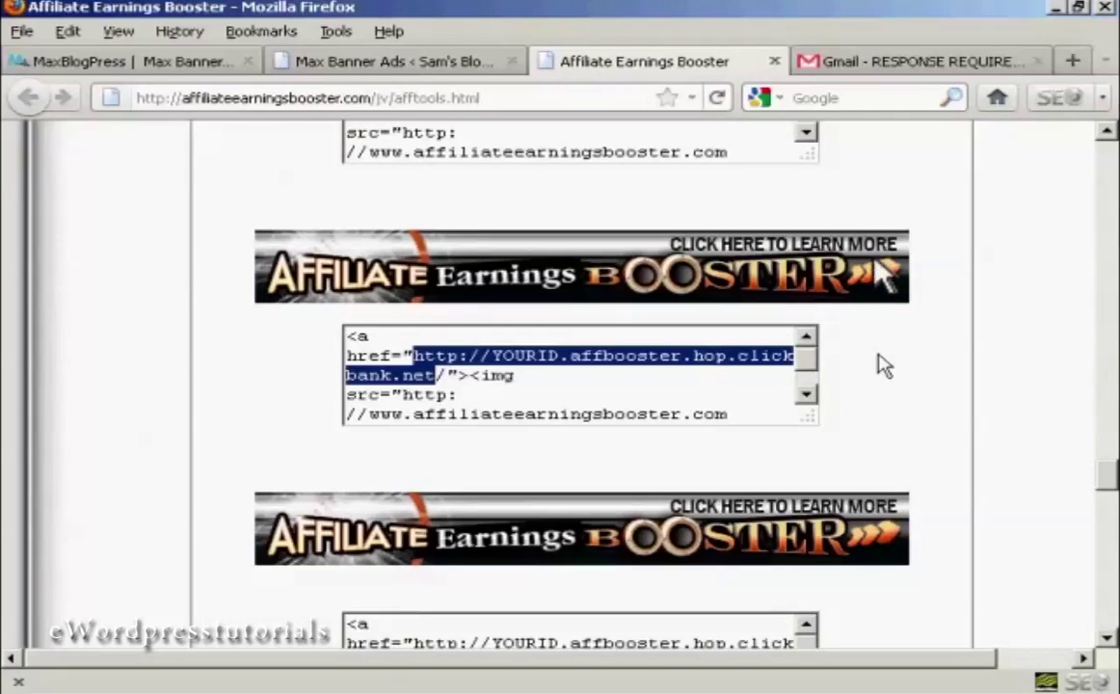
Copy the 468x60s.gif banner image address from the Affiliate Earnings Booster code.
{"action": "left_click", "coordinate": [885, 364]}
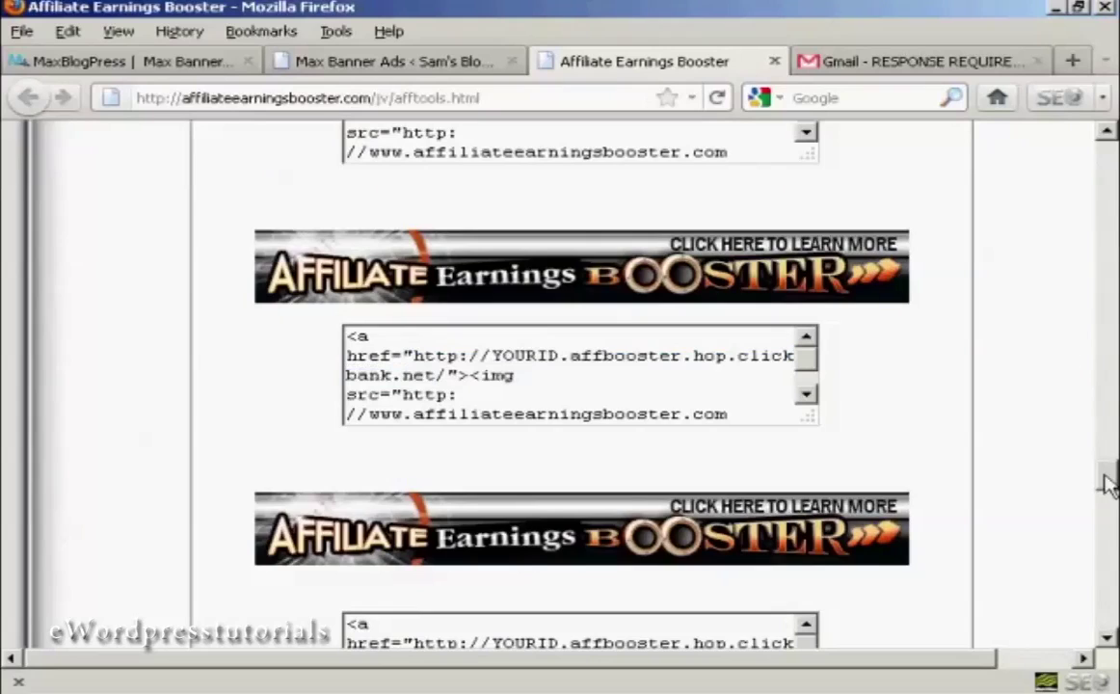
{"action": "scroll", "coordinate": [1109, 485], "scroll_direction": "down", "scroll_amount": 1}
{"action": "left_click_drag", "start_coordinate": [1109, 485], "coordinate": [1109, 501]}
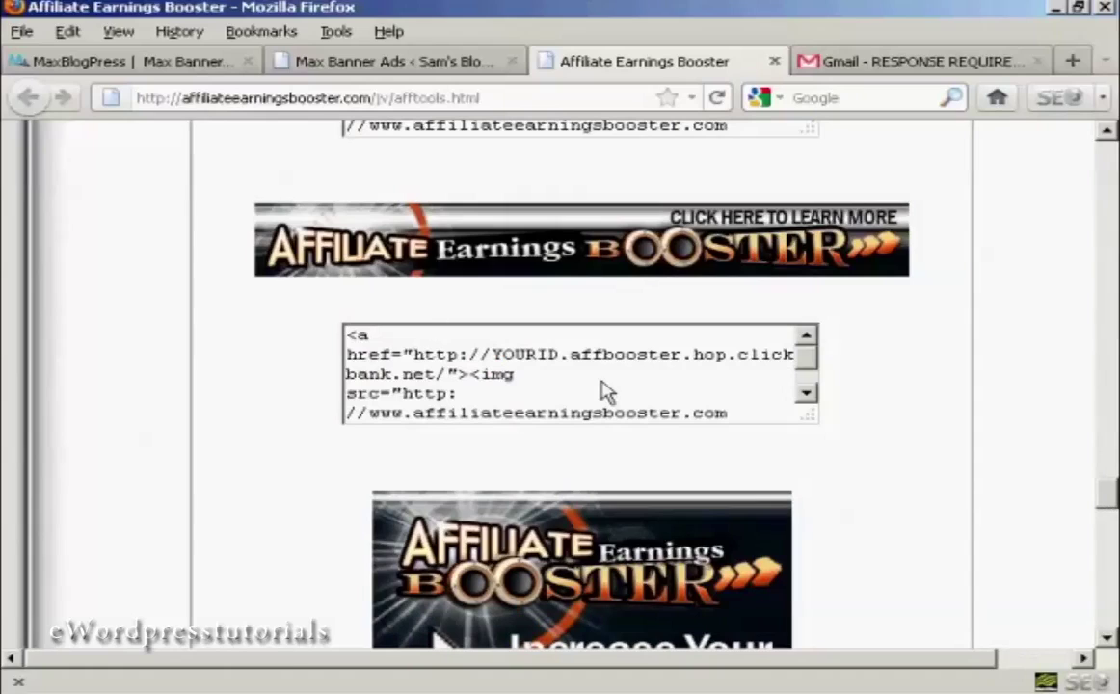
{"action": "left_click", "coordinate": [810, 398]}
{"action": "left_click", "coordinate": [810, 399]}
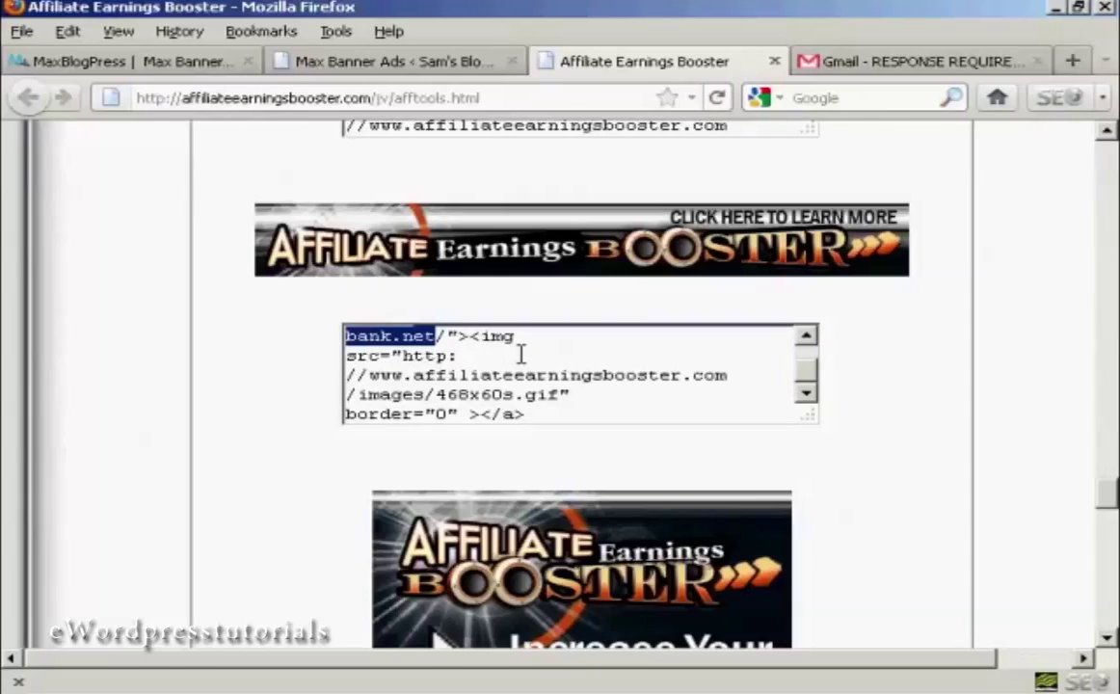
{"action": "left_click", "coordinate": [403, 356]}
{"action": "left_click_drag", "start_coordinate": [403, 356], "coordinate": [531, 369]}
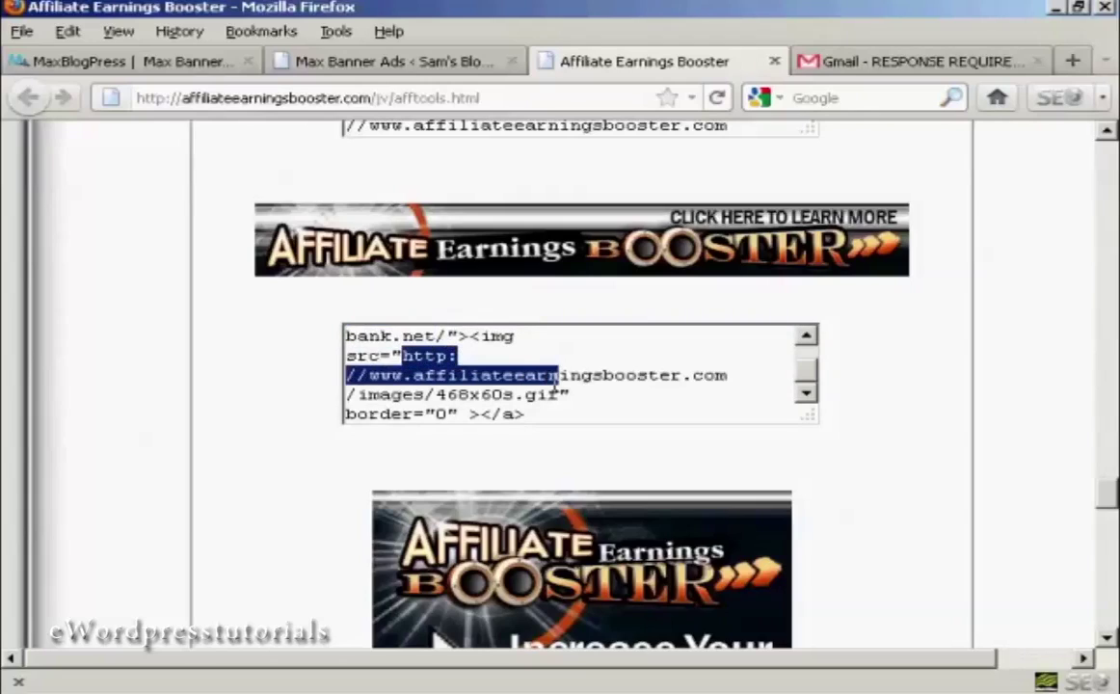
{"action": "left_click_drag", "start_coordinate": [530, 370], "coordinate": [562, 395]}
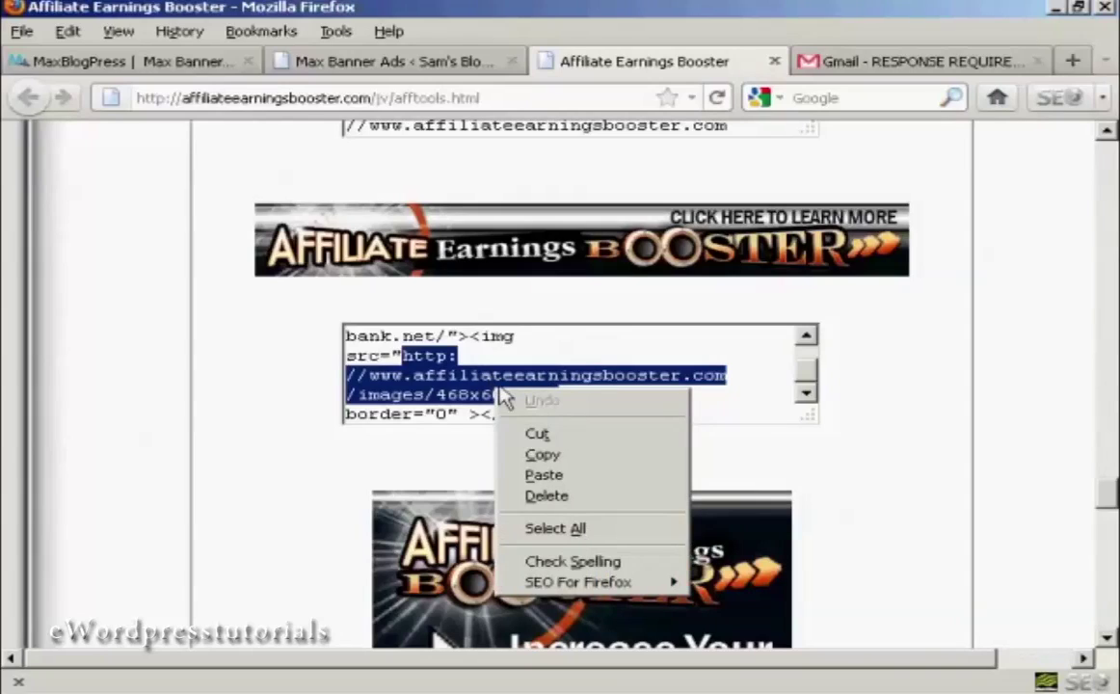
{"action": "left_click", "coordinate": [543, 455]}
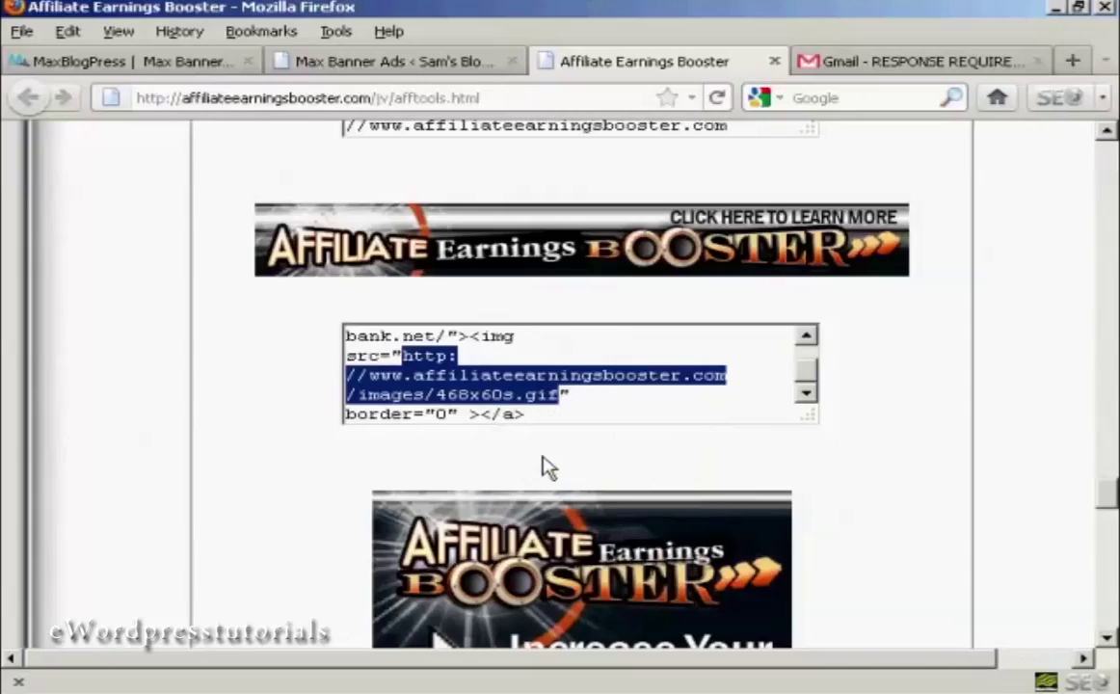
Paste the banner image address into Banner01's Image URL field in WordPress.
{"action": "left_click", "coordinate": [365, 65]}
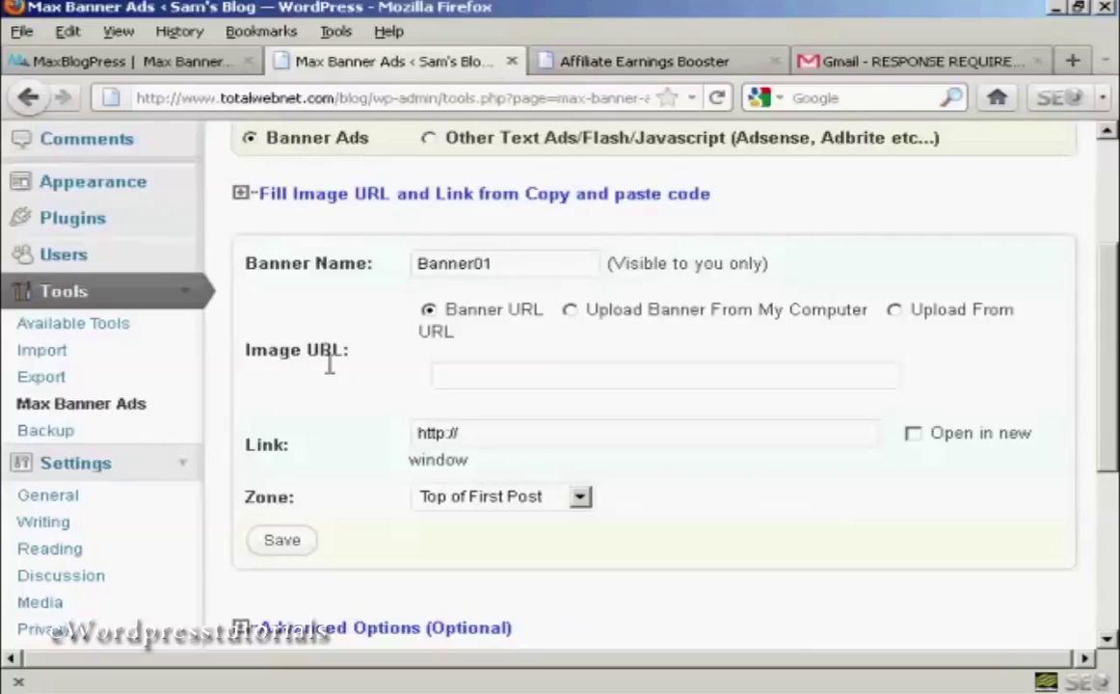
{"action": "left_click", "coordinate": [461, 376]}
{"action": "key", "text": "ctrl+v"}
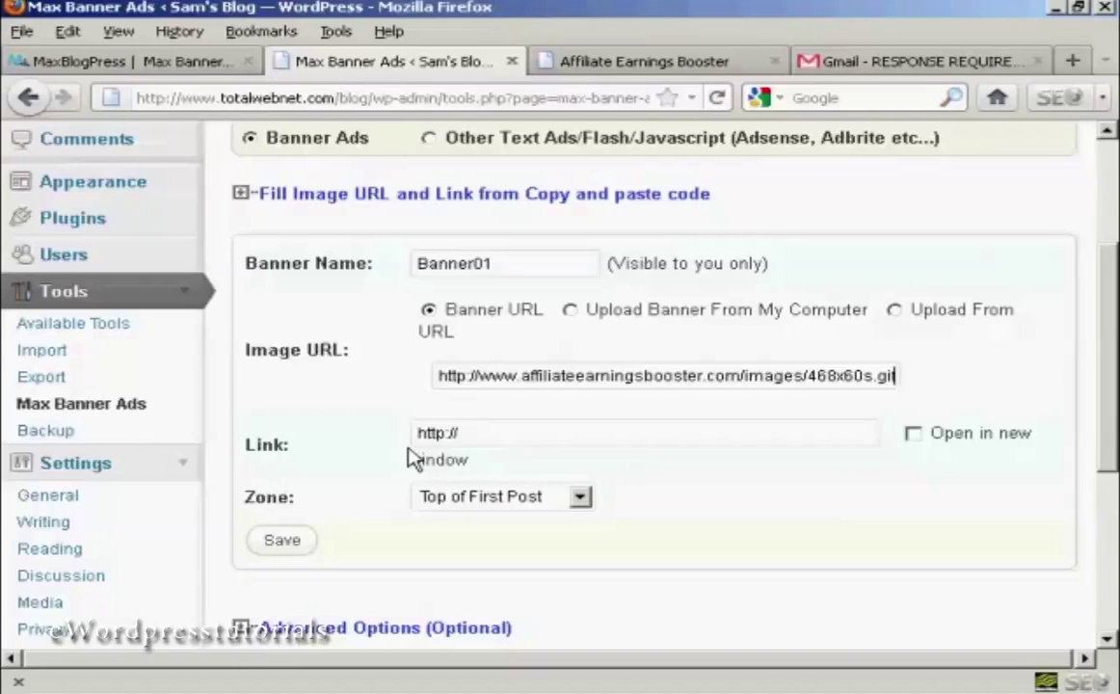
Copy the ClickBank affiliate link from the banner code and return to the Banner01 form.
{"action": "left_click", "coordinate": [648, 62]}
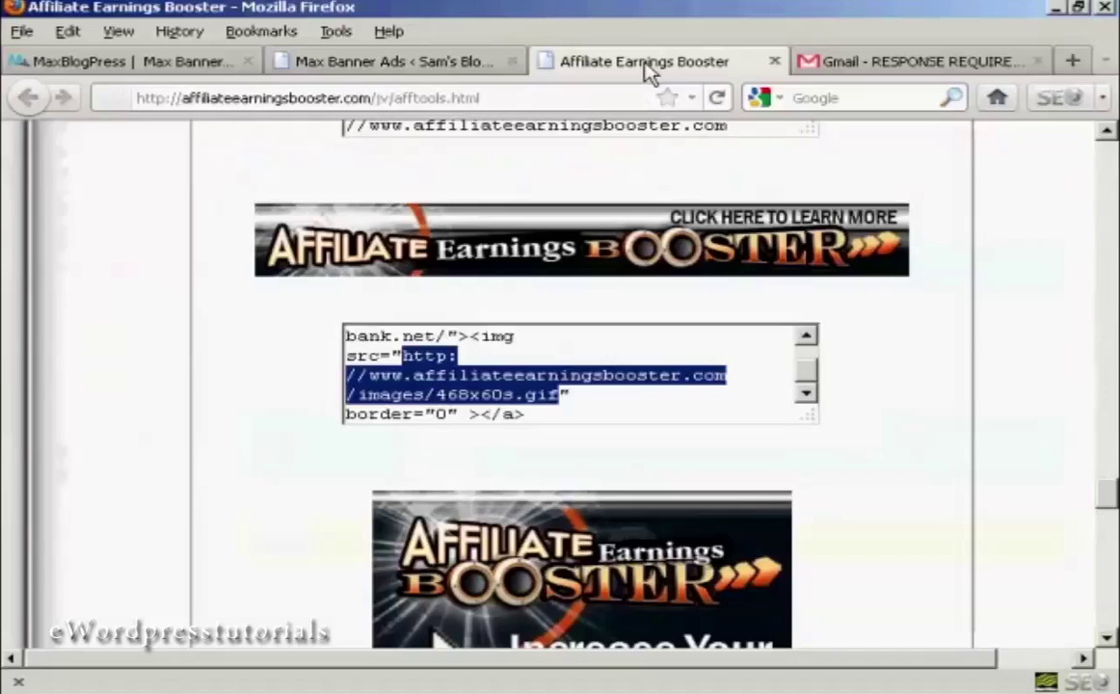
{"action": "left_click", "coordinate": [808, 339]}
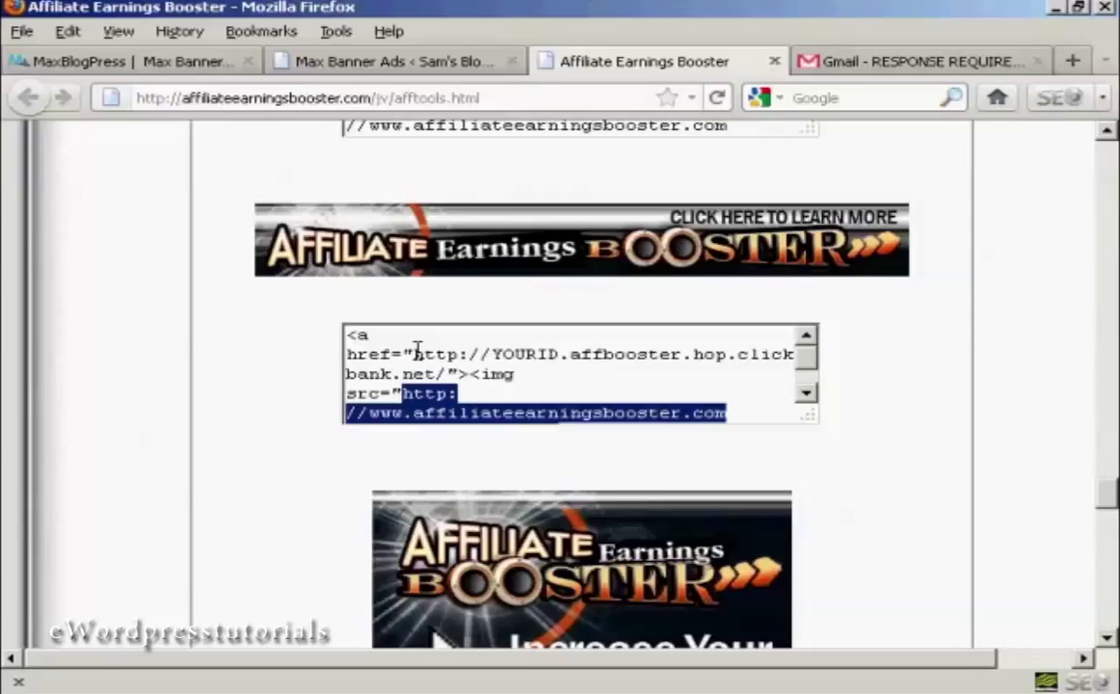
{"action": "left_click", "coordinate": [610, 360]}
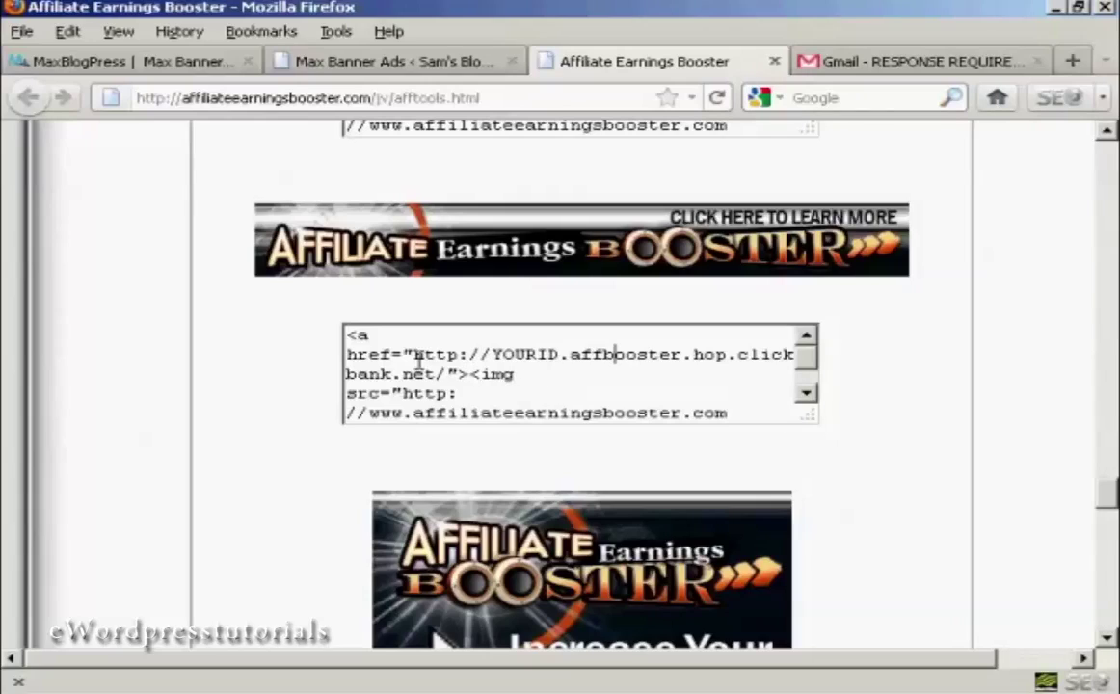
{"action": "mouse_move", "coordinate": [415, 355]}
{"action": "left_mouse_down"}
{"action": "mouse_move", "coordinate": [445, 355]}
{"action": "mouse_move", "coordinate": [431, 375]}
{"action": "left_mouse_up"}
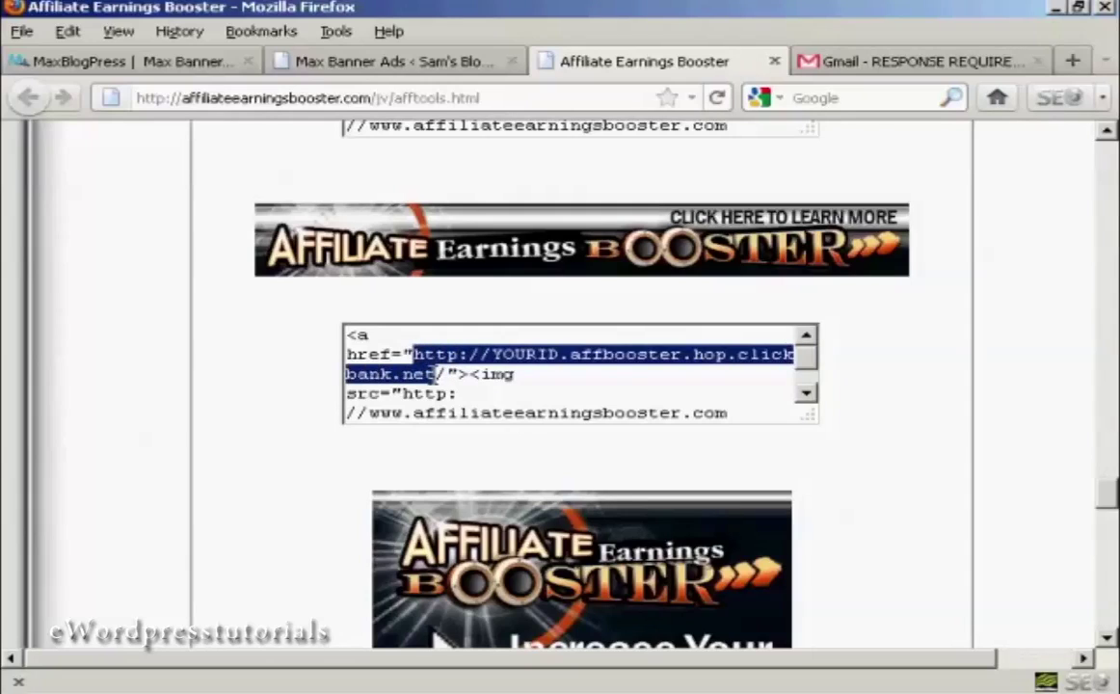
{"action": "right_click", "coordinate": [432, 376]}
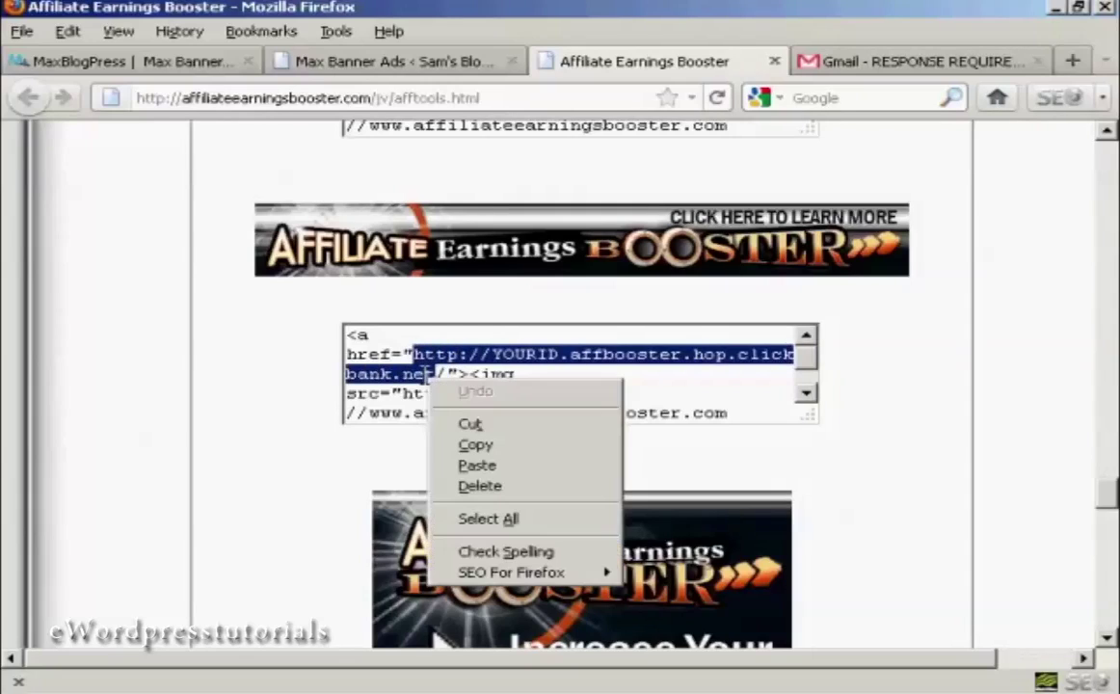
{"action": "left_click", "coordinate": [484, 449]}
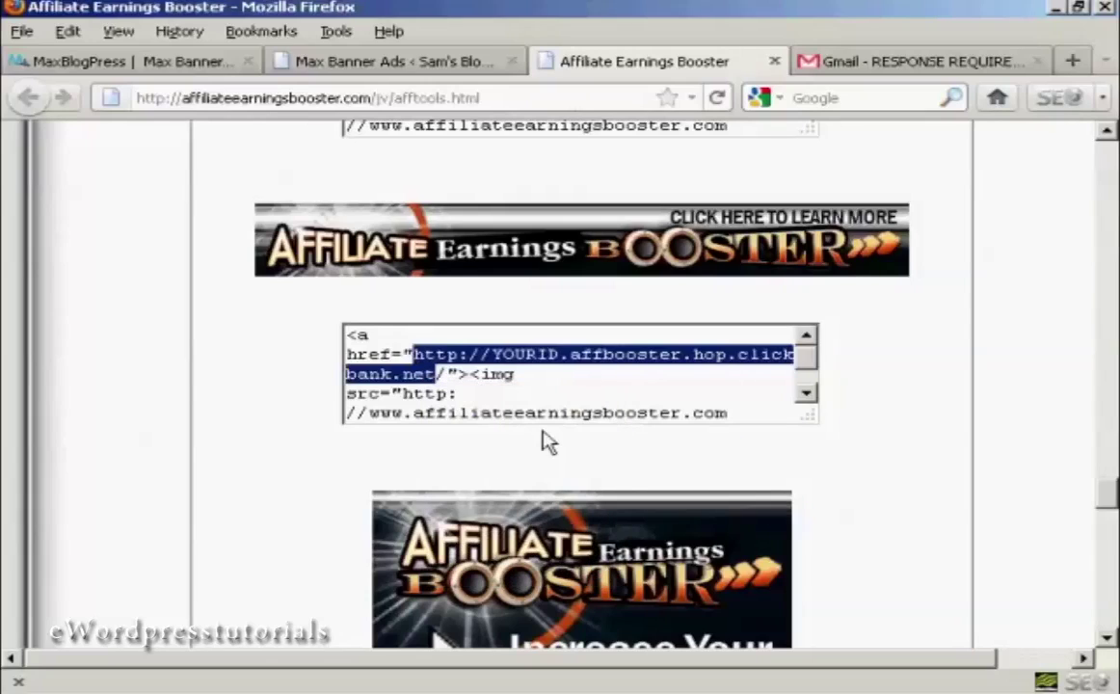
{"action": "left_click", "coordinate": [392, 64]}
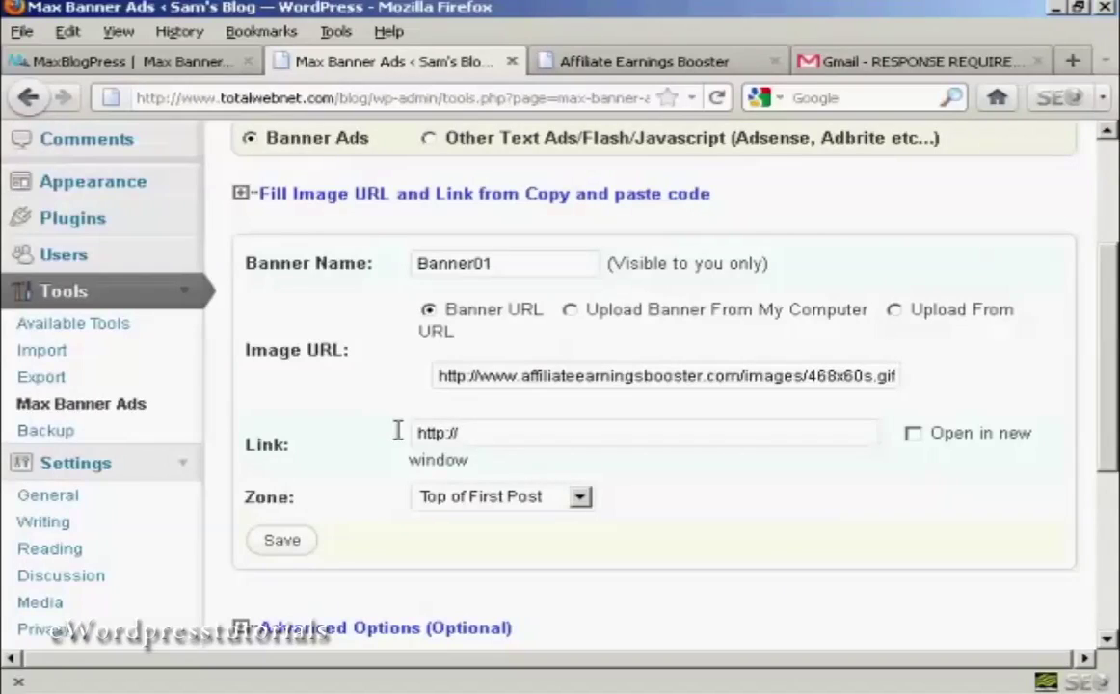
Set Banner01's Link to the ClickBank URL plus trailing slash, open in new window, and save.
{"action": "left_click_drag", "start_coordinate": [458, 433], "coordinate": [376, 439]}
{"action": "key", "text": "Delete"}
{"action": "key", "text": "ctrl+v"}
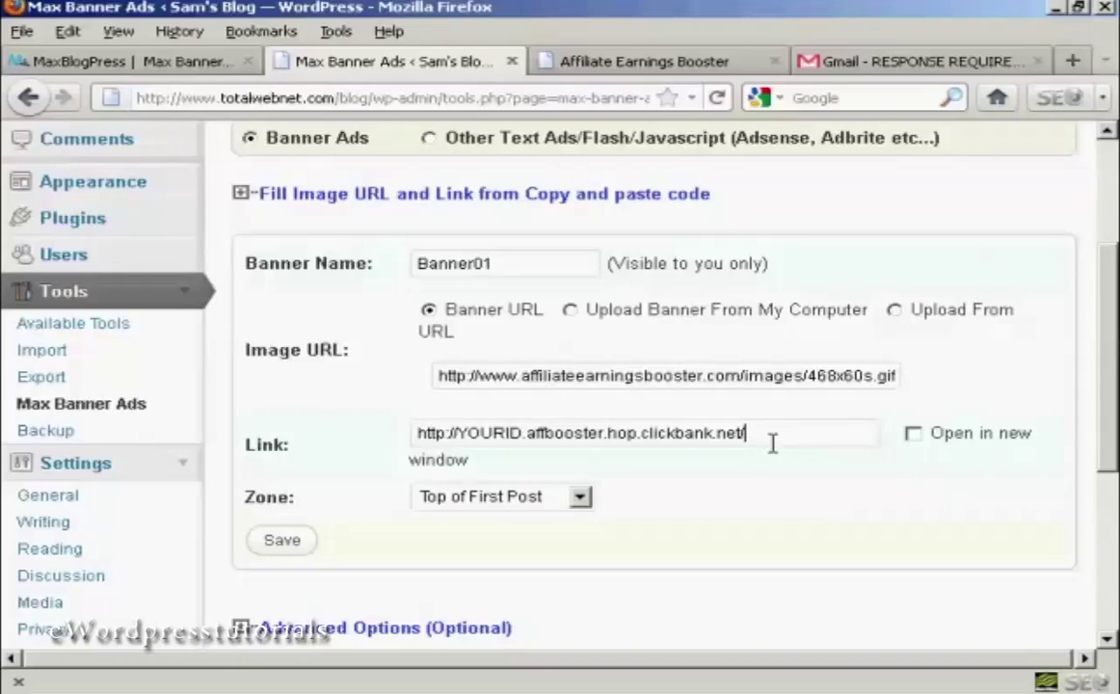
{"action": "type", "text": "/"}
{"action": "left_click", "coordinate": [914, 436]}
{"action": "left_click_drag", "start_coordinate": [1109, 371], "coordinate": [1108, 388]}
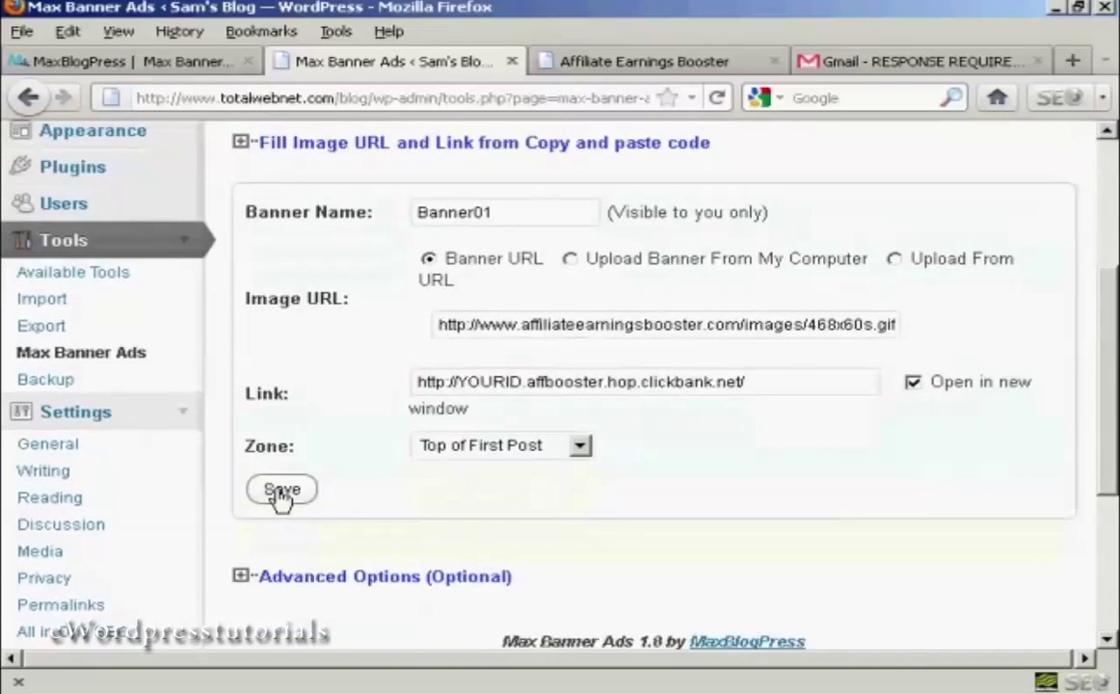
{"action": "left_click", "coordinate": [283, 492]}
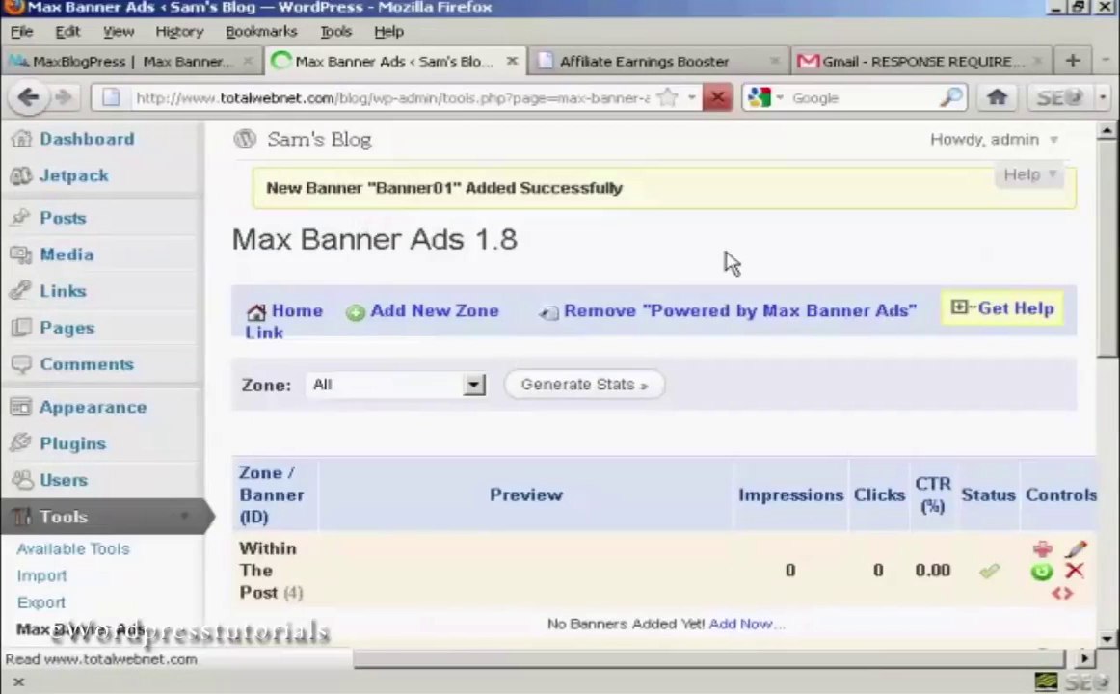
Scroll the Max Banner Ads table to find Banner01 under Top of First Post, then back up.
{"action": "left_click_drag", "start_coordinate": [1102, 185], "coordinate": [1094, 276]}
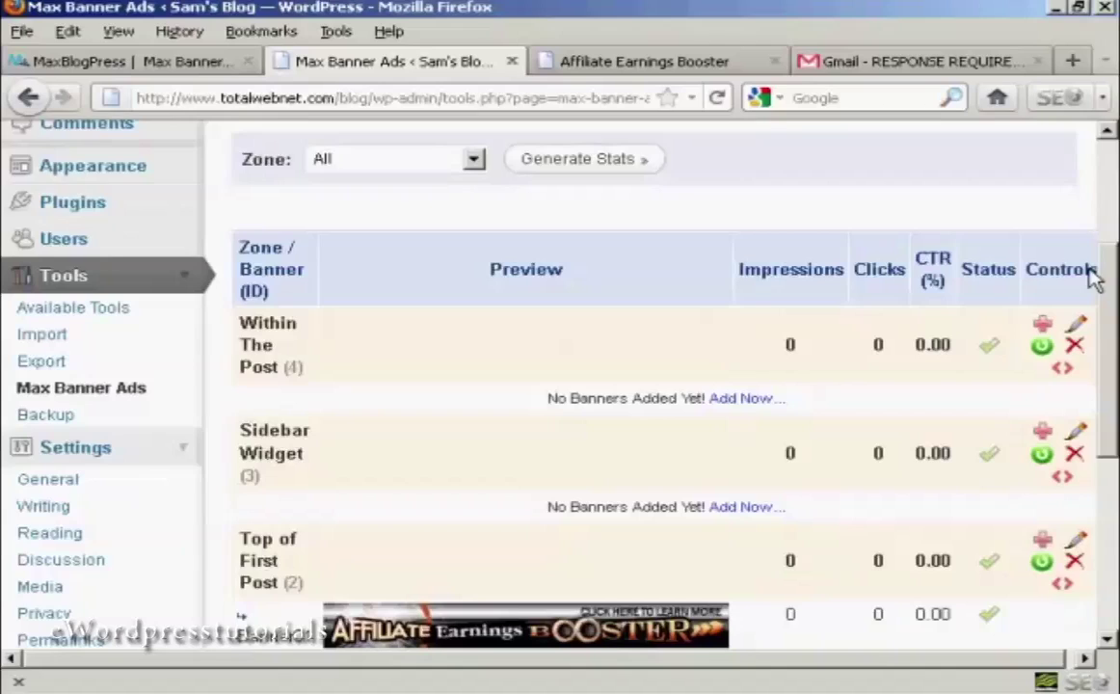
{"action": "left_click_drag", "start_coordinate": [1094, 277], "coordinate": [1104, 391]}
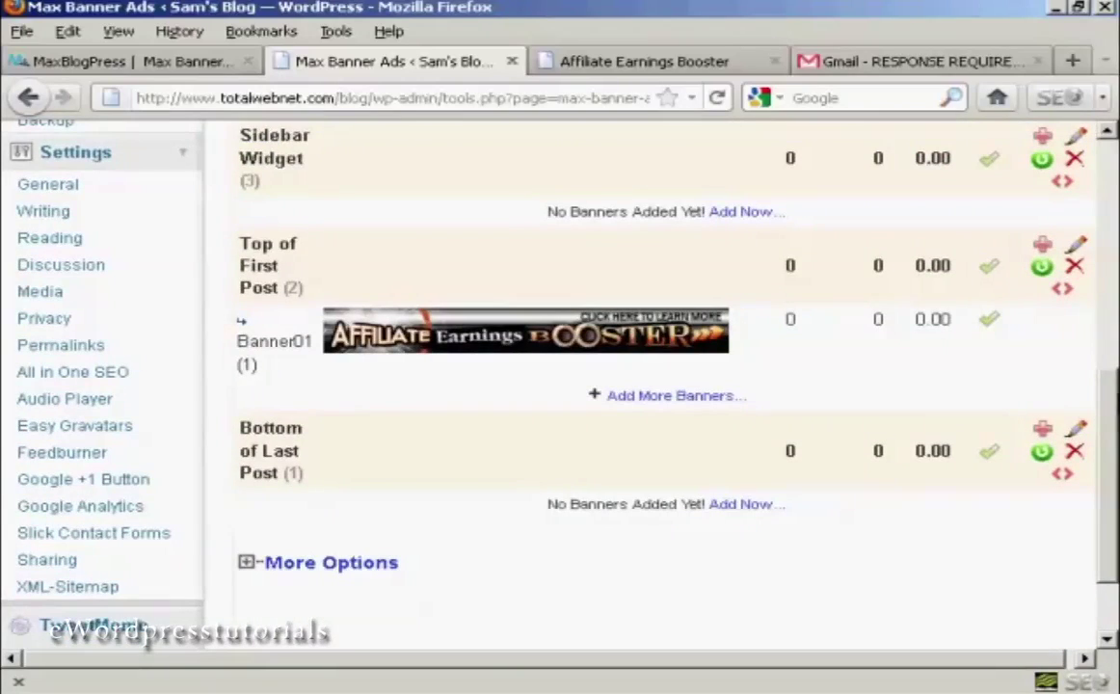
{"action": "mouse_move", "coordinate": [525, 627]}
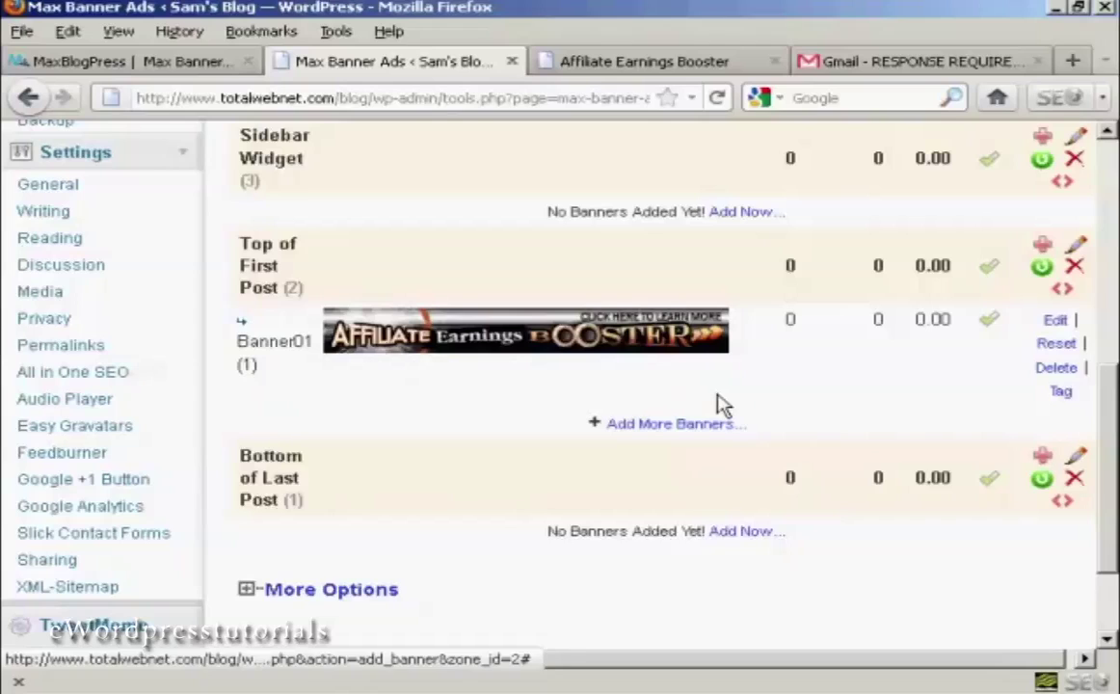
{"action": "left_click_drag", "start_coordinate": [872, 658], "coordinate": [889, 659]}
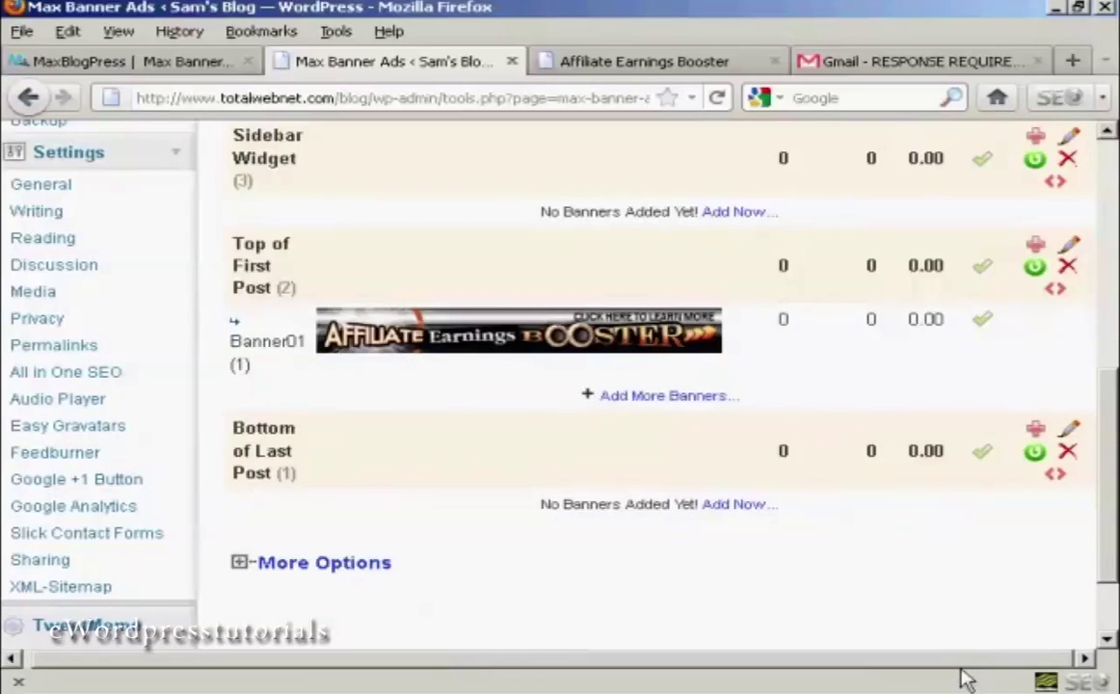
{"action": "left_click_drag", "start_coordinate": [1113, 555], "coordinate": [1113, 463]}
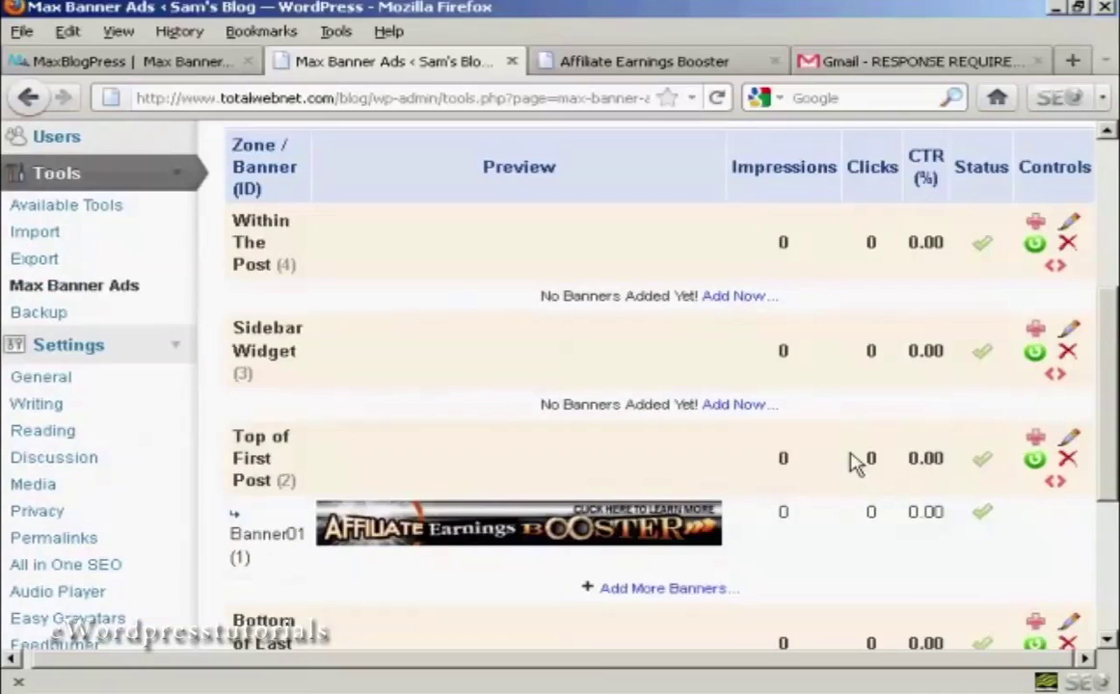
{"action": "mouse_move", "coordinate": [772, 332]}
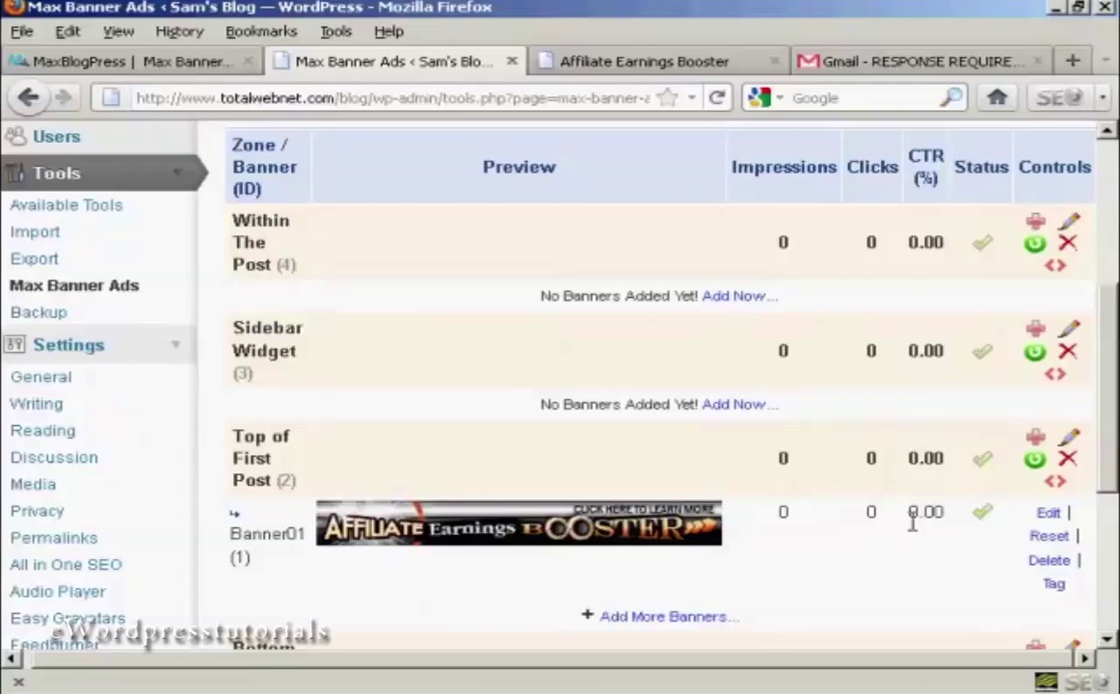
{"action": "scroll", "coordinate": [1114, 463], "scroll_direction": "up", "scroll_amount": 1}
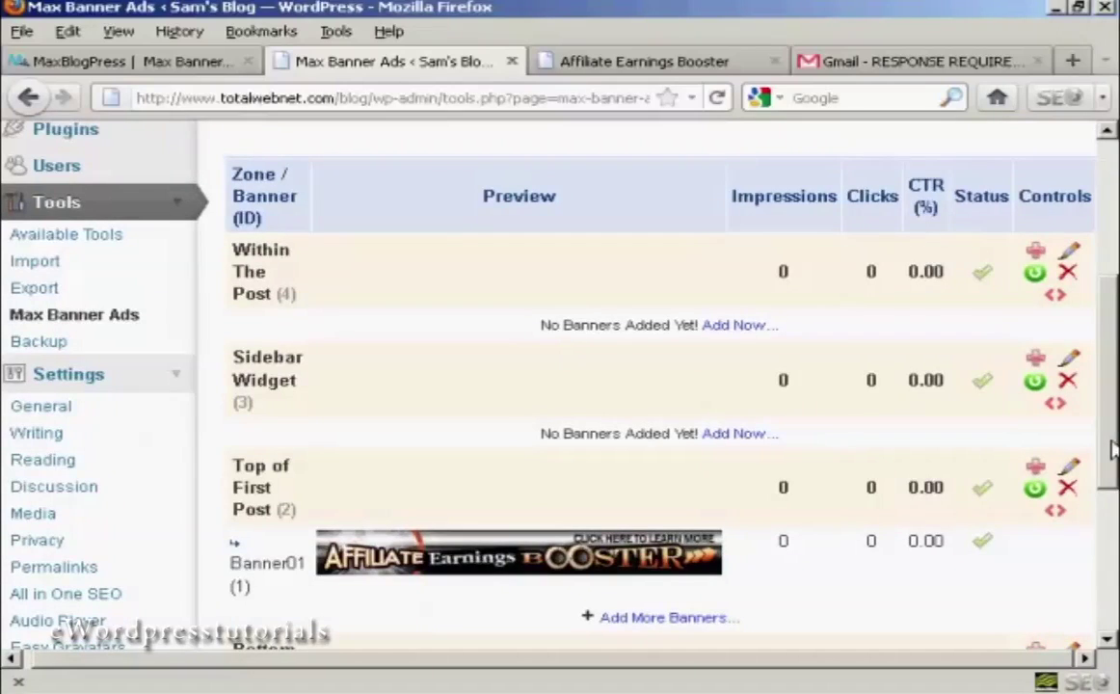
{"action": "scroll", "coordinate": [1113, 462], "scroll_direction": "up", "scroll_amount": 2}
{"action": "scroll", "coordinate": [1114, 463], "scroll_direction": "up", "scroll_amount": 2}
{"action": "scroll", "coordinate": [1114, 385], "scroll_direction": "up", "scroll_amount": 1}
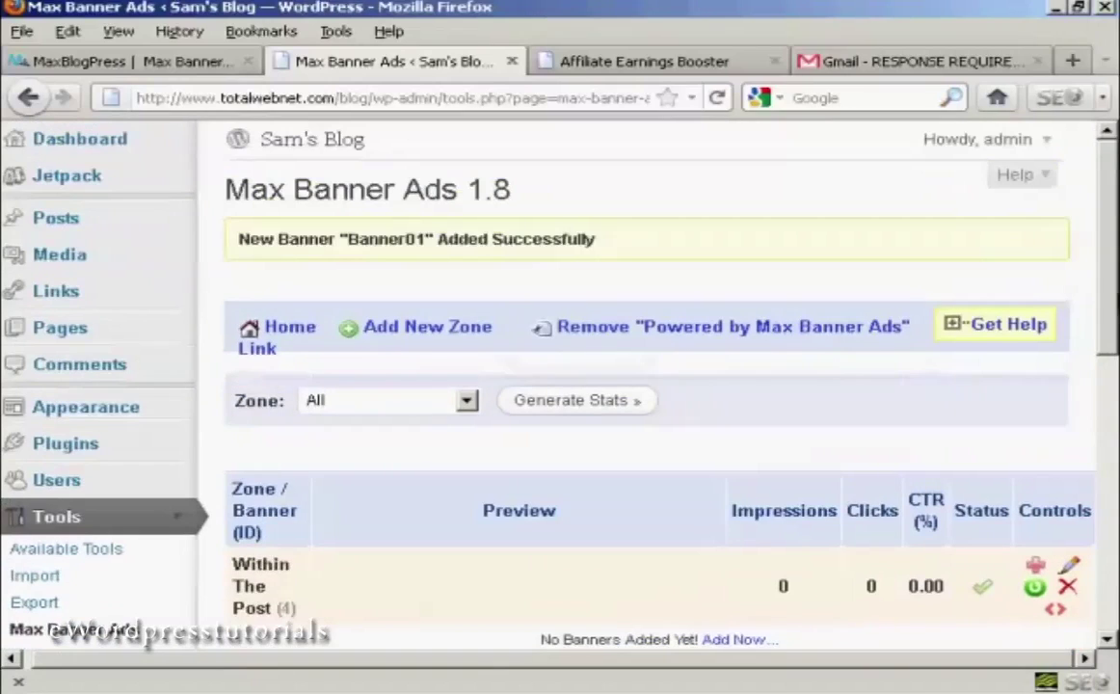
View Sam's Blog front page with the banner above the first post, then return to Dashboard.
{"action": "left_click", "coordinate": [316, 146]}
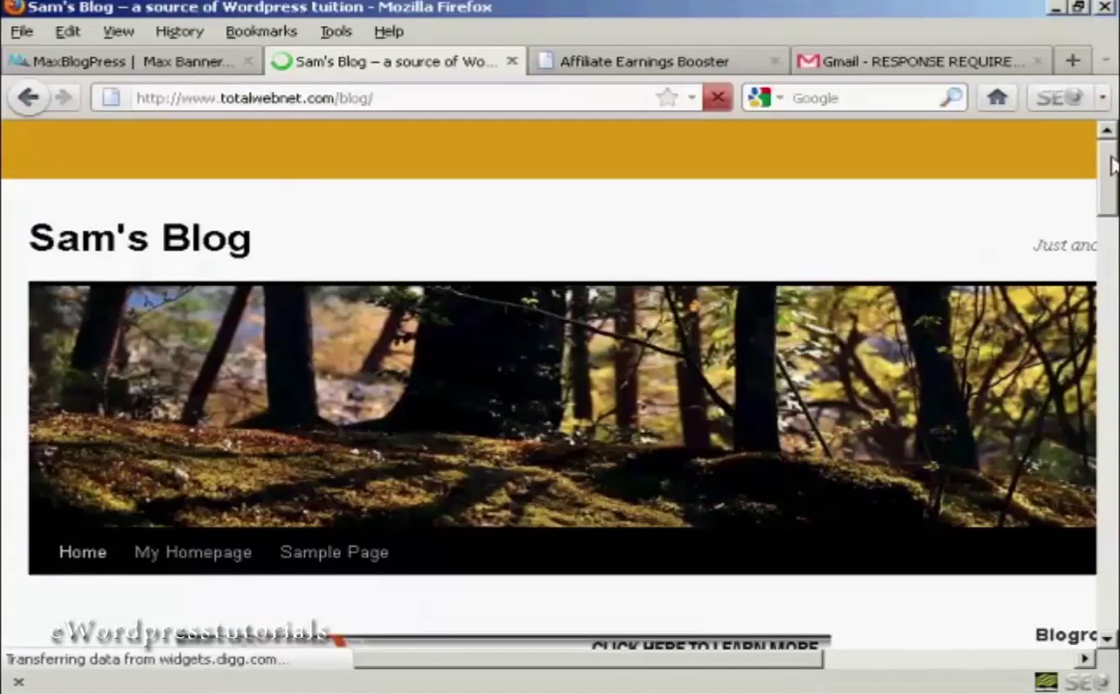
{"action": "left_click_drag", "start_coordinate": [1111, 166], "coordinate": [1111, 221]}
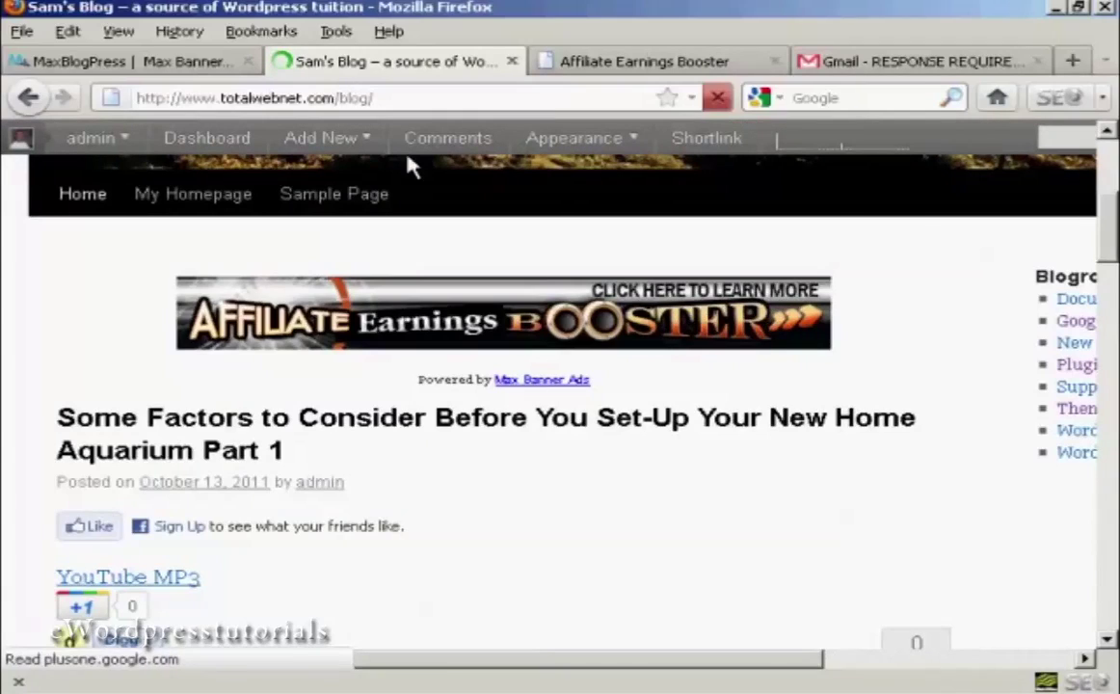
{"action": "left_click", "coordinate": [228, 145]}
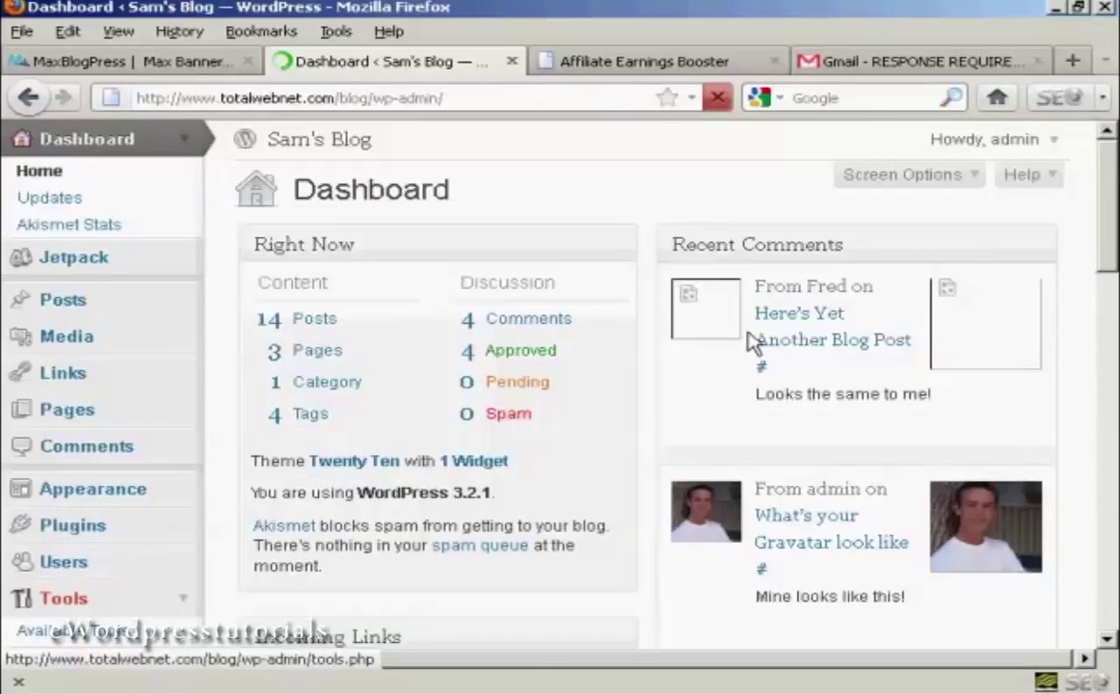
Open Tools > Max Banner Ads from the dashboard and scroll to the Banner01 row.
{"action": "left_click_drag", "start_coordinate": [1109, 188], "coordinate": [1116, 230]}
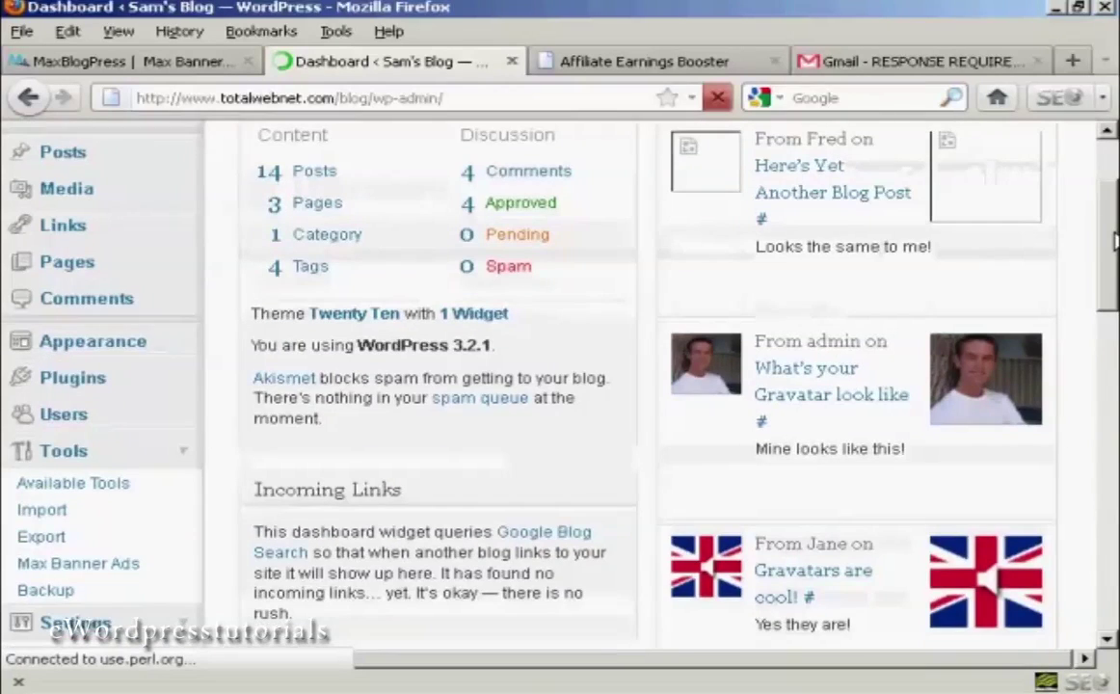
{"action": "scroll", "coordinate": [90, 502], "scroll_direction": "down", "scroll_amount": 2}
{"action": "left_click", "coordinate": [90, 491]}
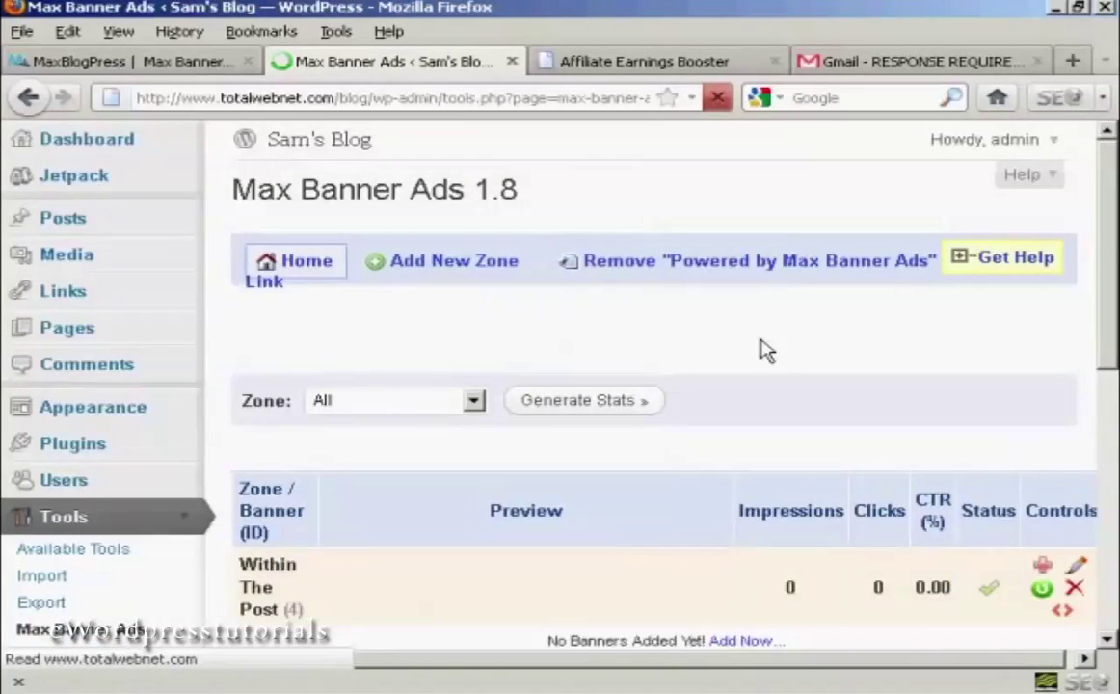
{"action": "scroll", "coordinate": [1111, 270], "scroll_direction": "down", "scroll_amount": 4}
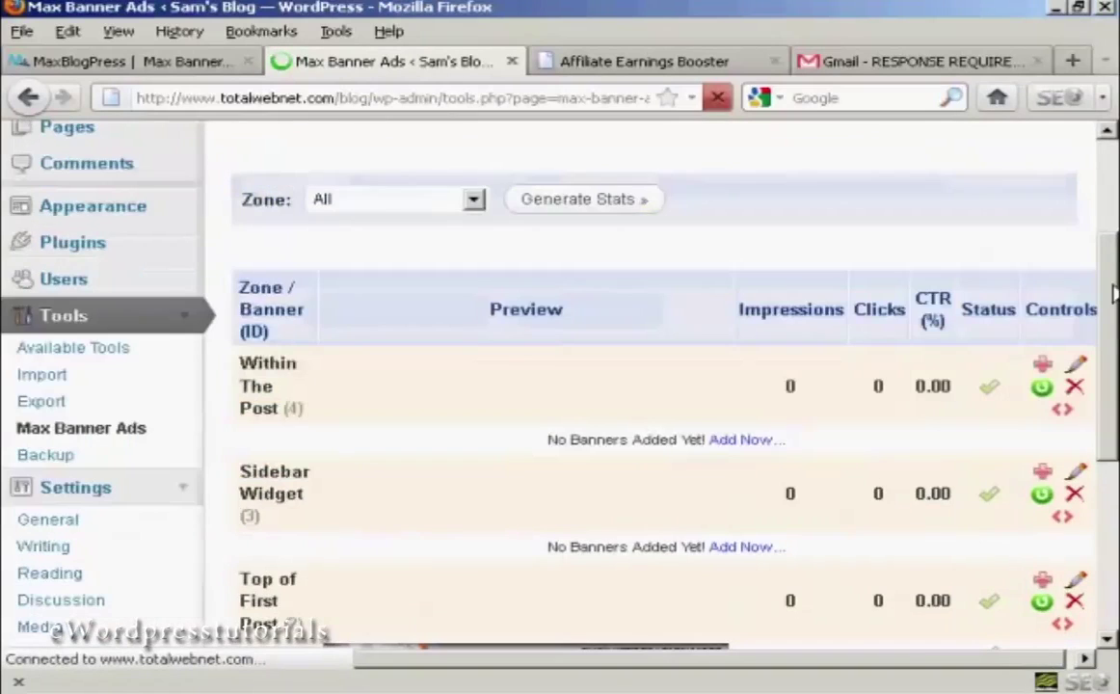
{"action": "left_click_drag", "start_coordinate": [1111, 299], "coordinate": [1110, 395]}
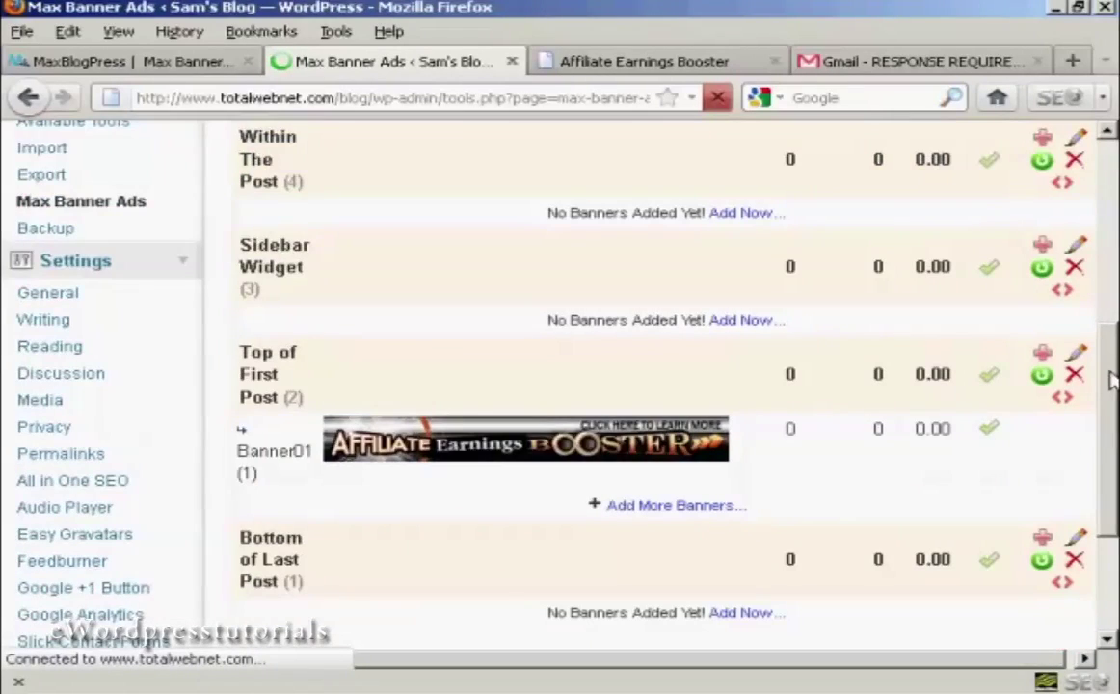
{"action": "scroll", "coordinate": [1110, 395], "scroll_direction": "down", "scroll_amount": 1}
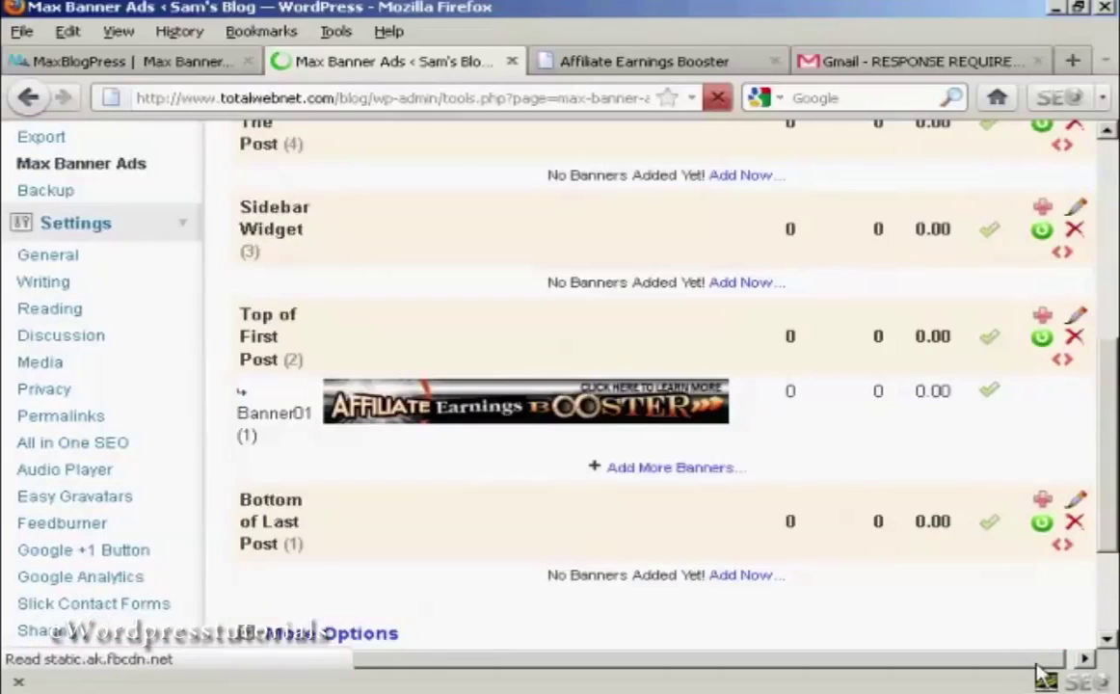
{"action": "scroll", "coordinate": [1043, 670], "scroll_direction": "right", "scroll_amount": 1}
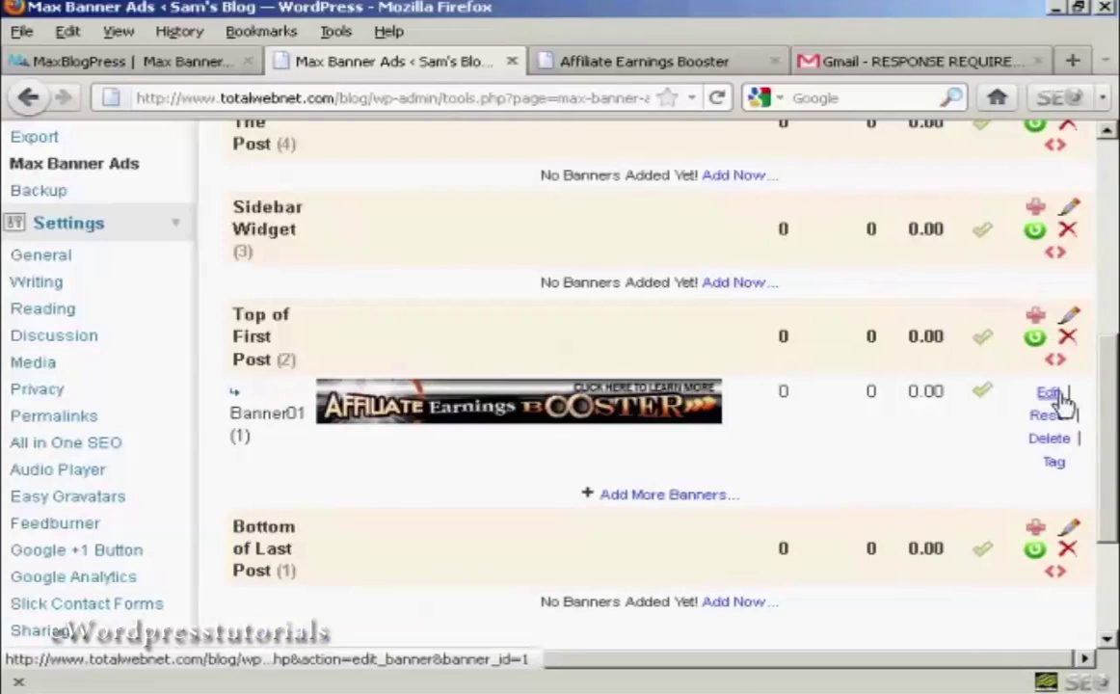
Edit Banner01, set its Advanced Options Image Tag/Title to AEB-01, and save.
{"action": "mouse_move", "coordinate": [1053, 403]}
{"action": "left_click", "coordinate": [1054, 395]}
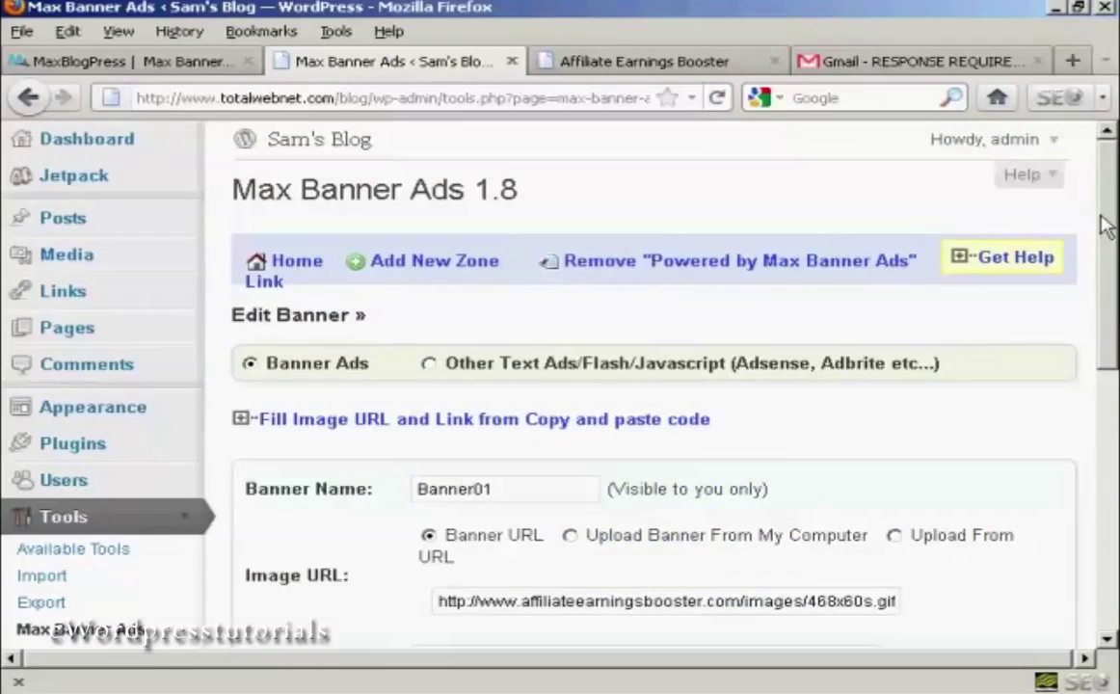
{"action": "left_click_drag", "start_coordinate": [1106, 217], "coordinate": [1114, 484]}
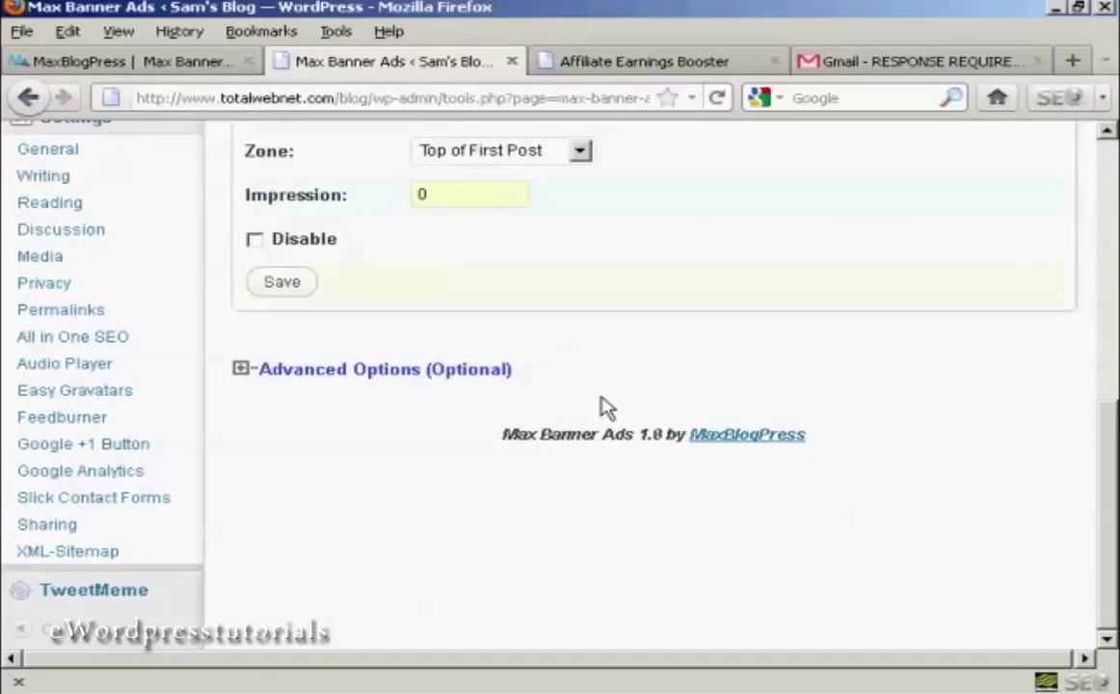
{"action": "left_click", "coordinate": [382, 370]}
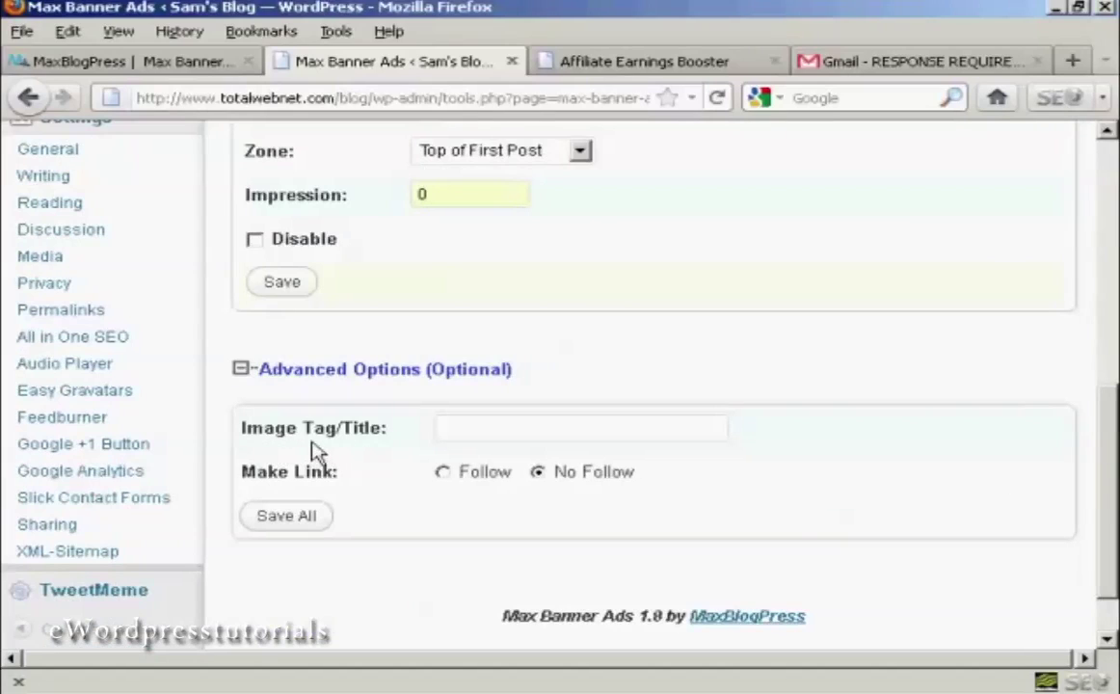
{"action": "left_click", "coordinate": [500, 429]}
{"action": "type", "text": "01"}
{"action": "left_click", "coordinate": [284, 528]}
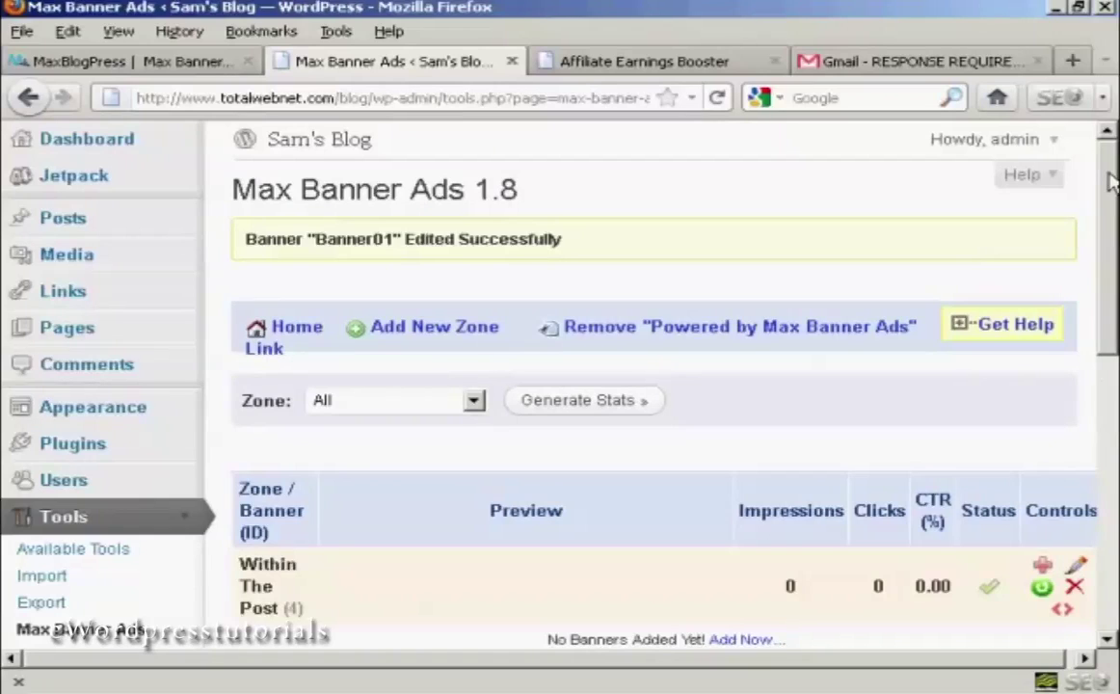
Start a second Top of First Post banner via 'Add More Banners...' and switch to the Affiliate Earnings Booster page.
{"action": "left_click_drag", "start_coordinate": [1111, 183], "coordinate": [1111, 409]}
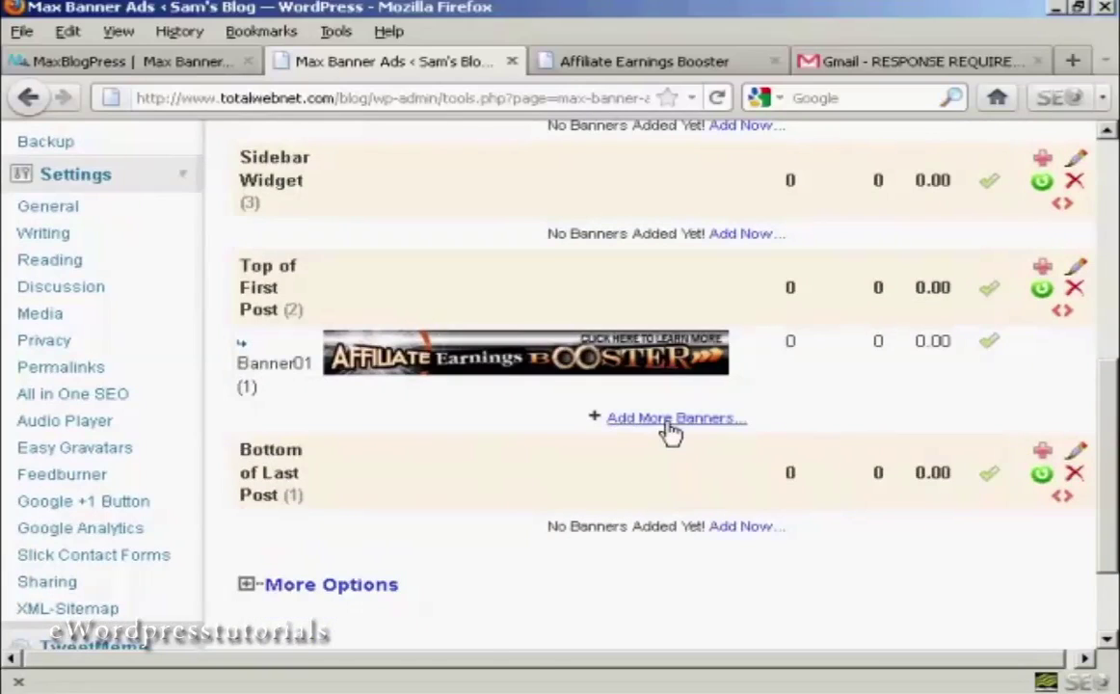
{"action": "left_click", "coordinate": [701, 429]}
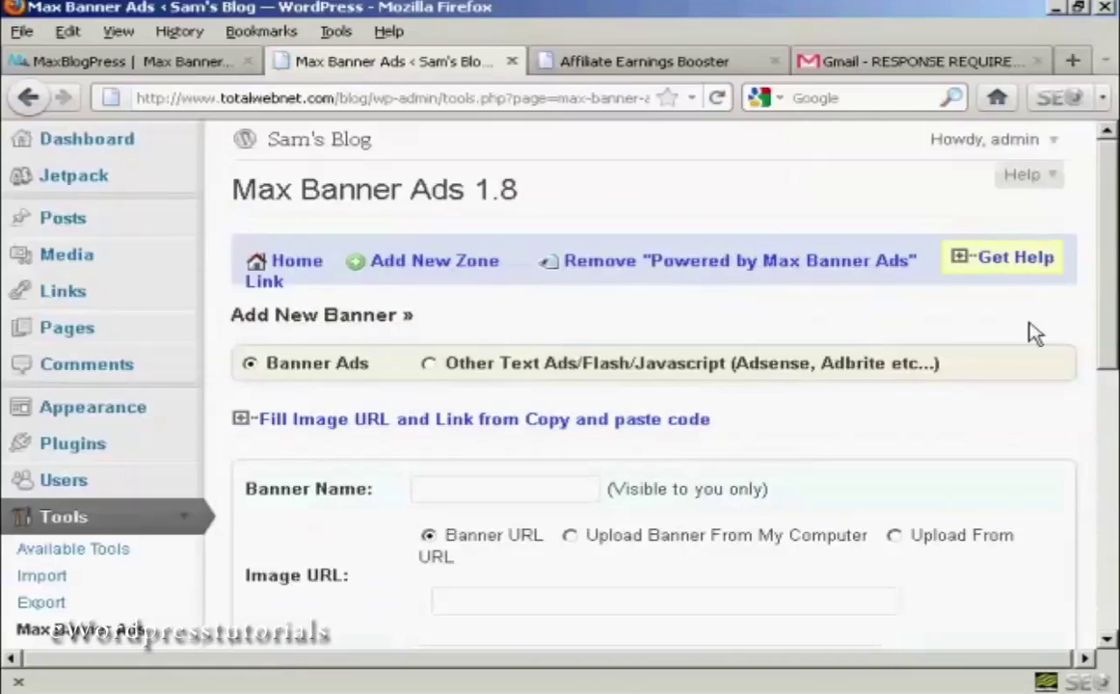
{"action": "left_click", "coordinate": [674, 65]}
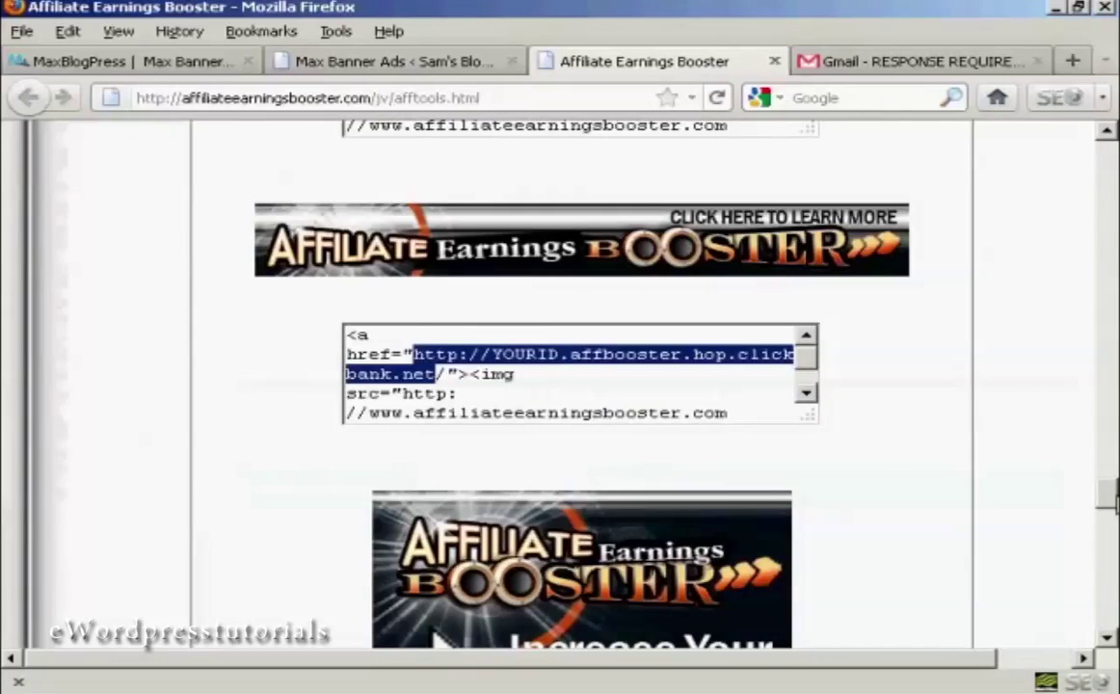
Copy the 468x60a.gif image address from the second banner's code.
{"action": "mouse_move", "coordinate": [1113, 500]}
{"action": "left_mouse_down"}
{"action": "mouse_move", "coordinate": [1113, 474]}
{"action": "mouse_move", "coordinate": [1115, 486]}
{"action": "left_mouse_up"}
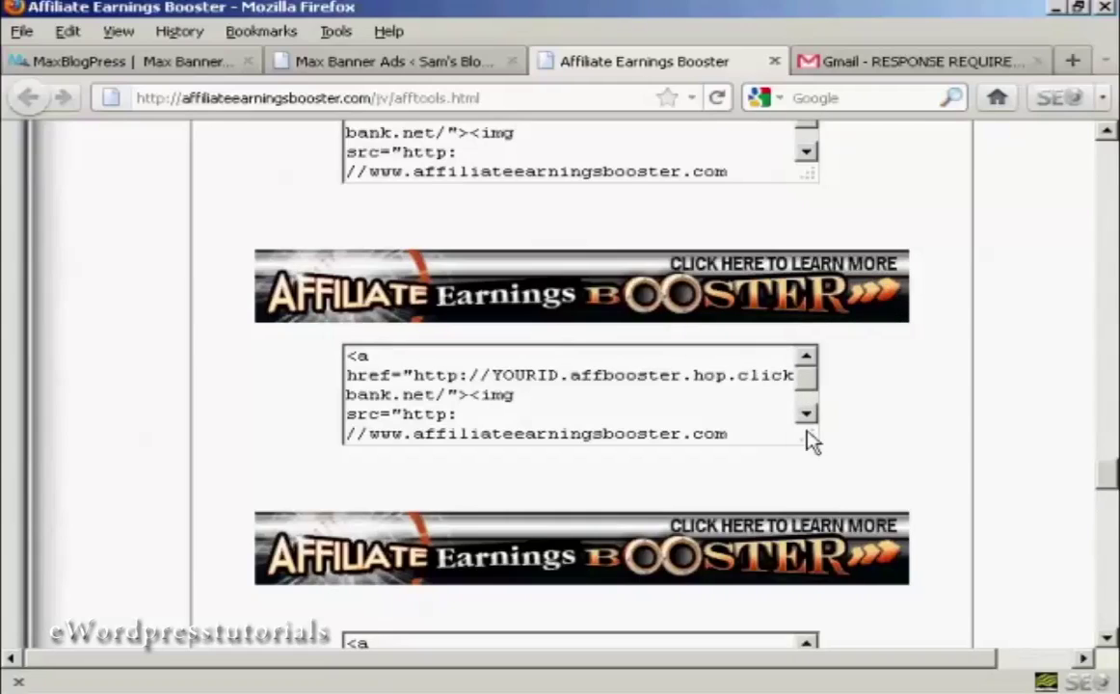
{"action": "left_click", "coordinate": [808, 417]}
{"action": "left_click", "coordinate": [808, 417]}
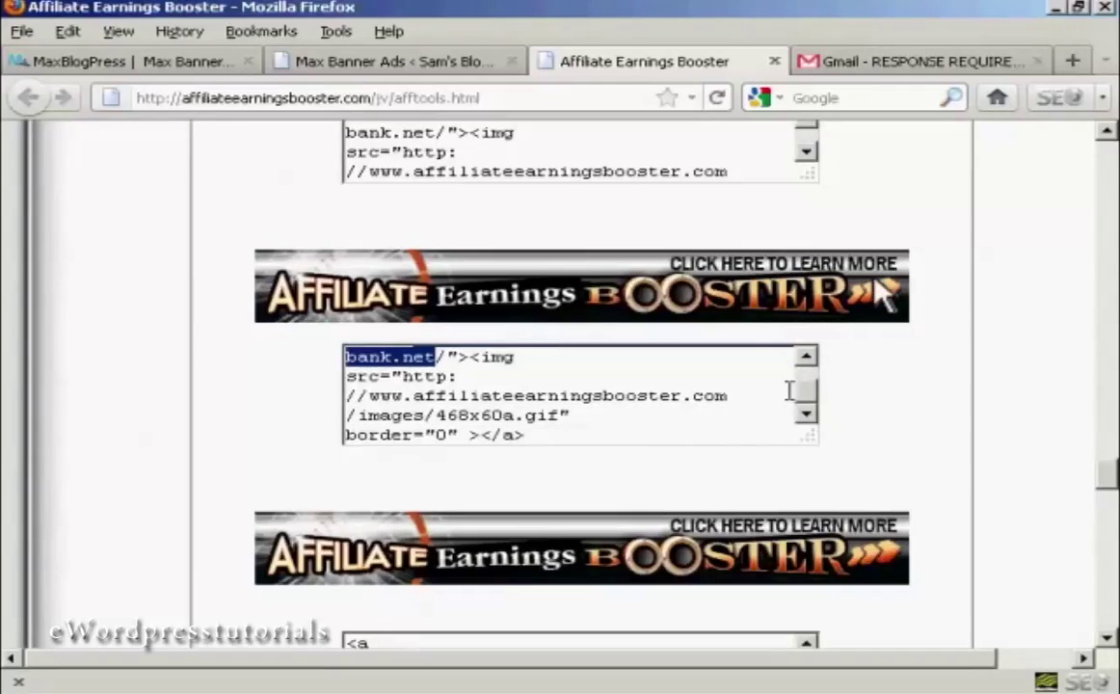
{"action": "left_click", "coordinate": [403, 376]}
{"action": "left_click_drag", "start_coordinate": [403, 376], "coordinate": [561, 416]}
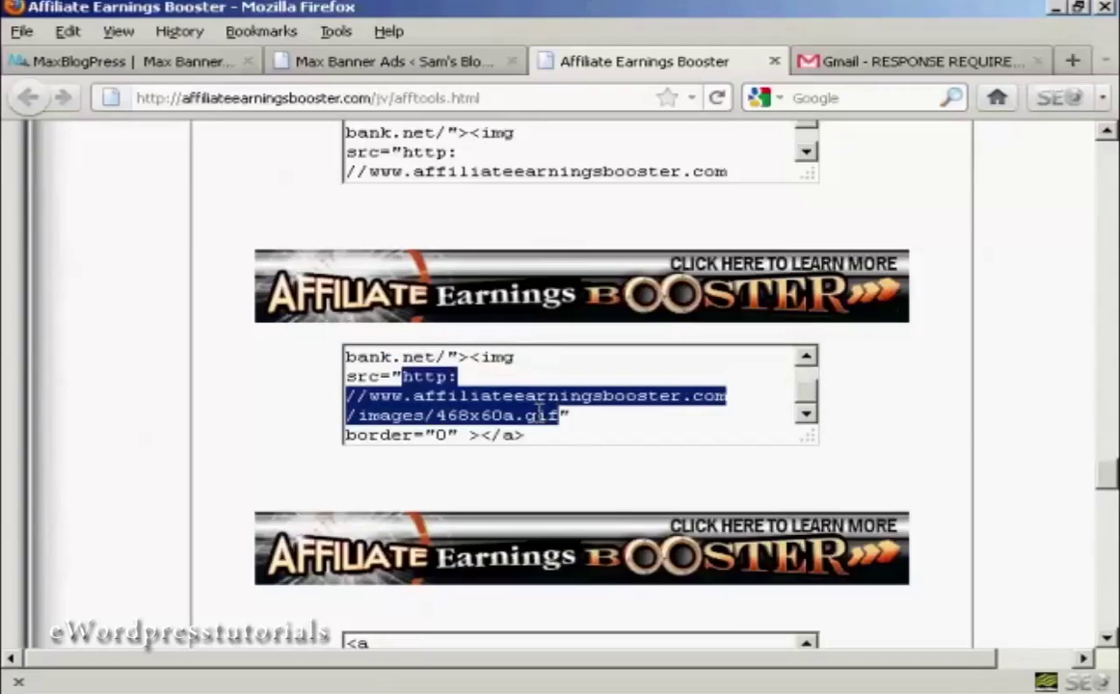
{"action": "right_click", "coordinate": [543, 415]}
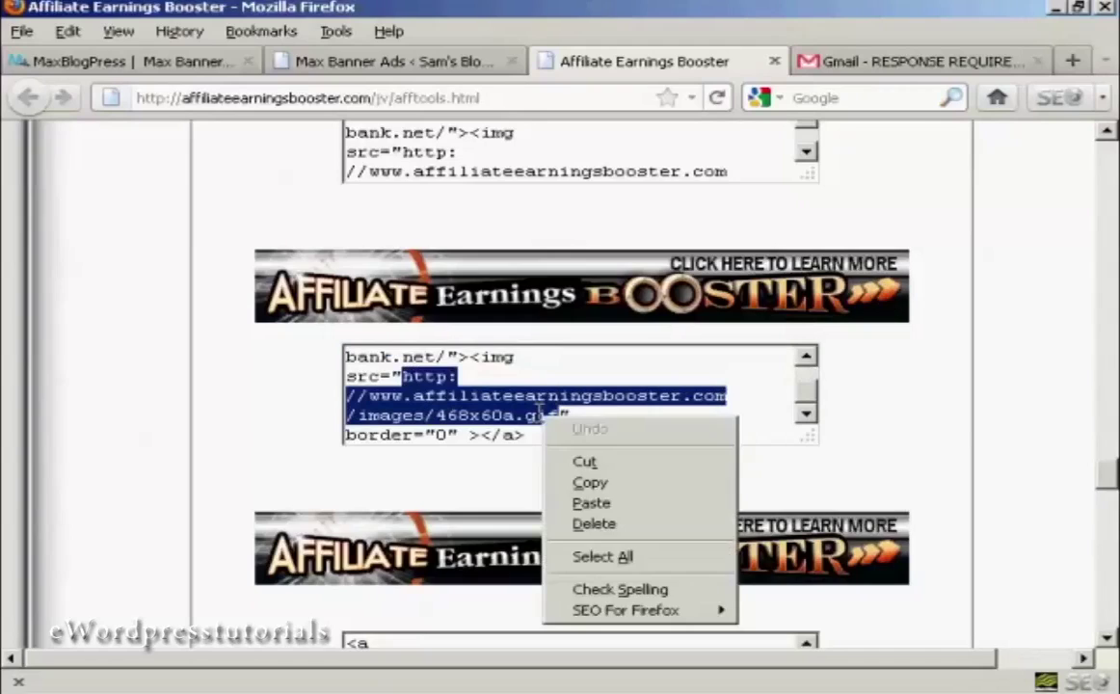
{"action": "left_click", "coordinate": [598, 485]}
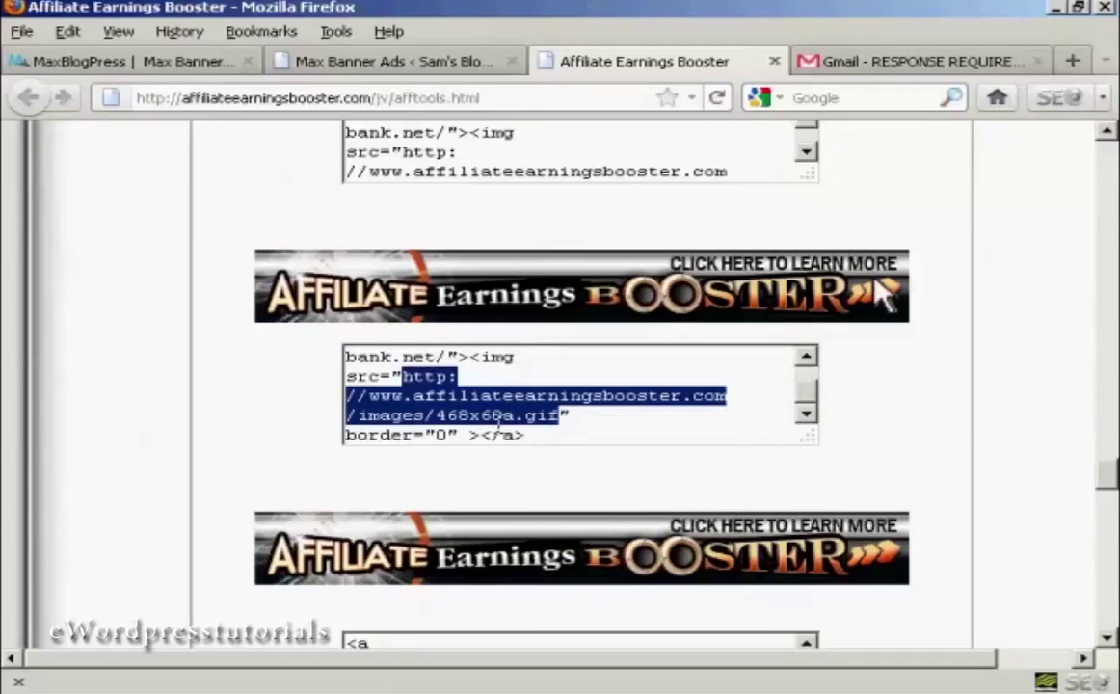
Name the new banner Banner02 and paste the 468x60a.gif address as its Image URL.
{"action": "left_click", "coordinate": [405, 63]}
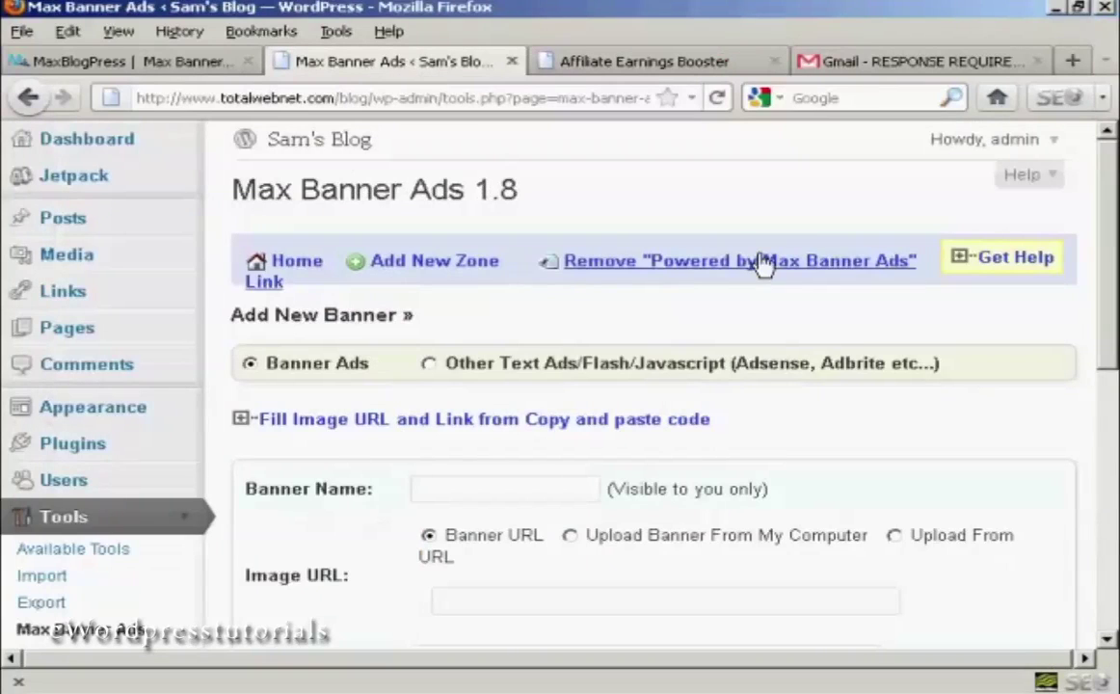
{"action": "scroll", "coordinate": [721, 356], "scroll_direction": "down", "scroll_amount": 2}
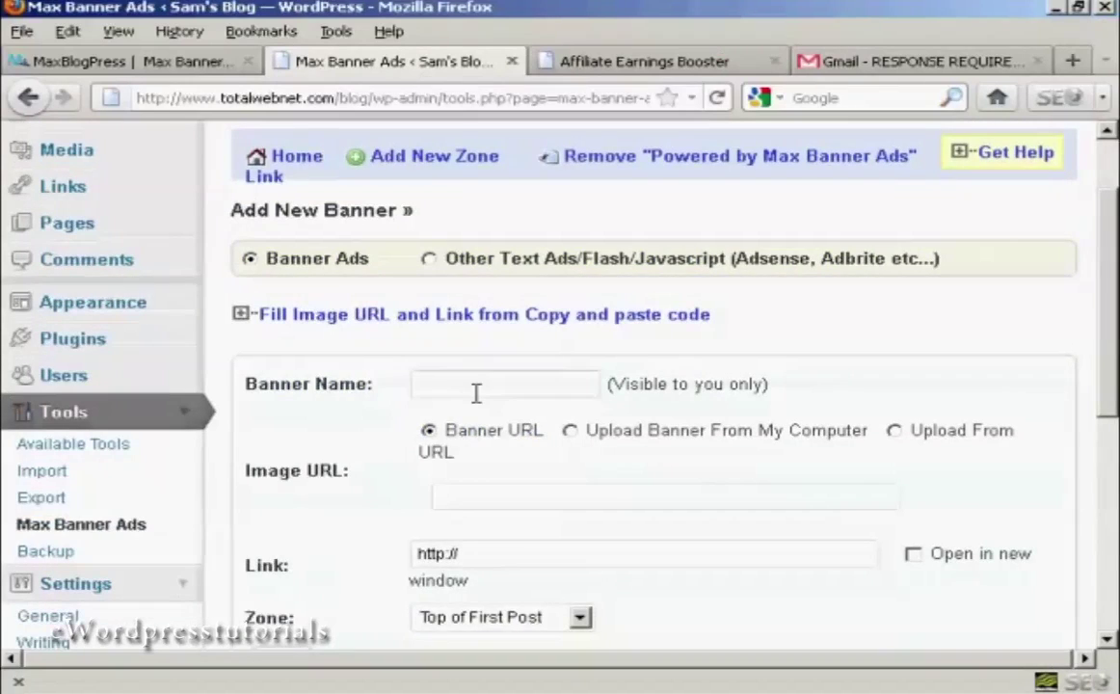
{"action": "left_click", "coordinate": [477, 383]}
{"action": "type", "text": "ner12"}
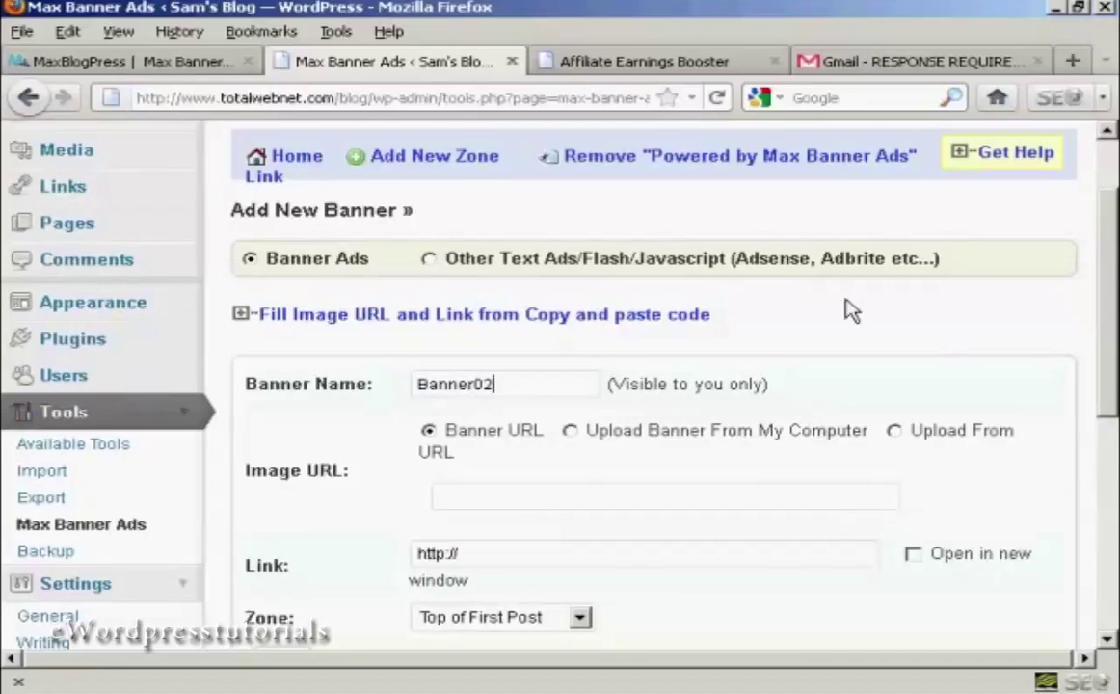
{"action": "scroll", "coordinate": [1108, 259], "scroll_direction": "down", "scroll_amount": 2}
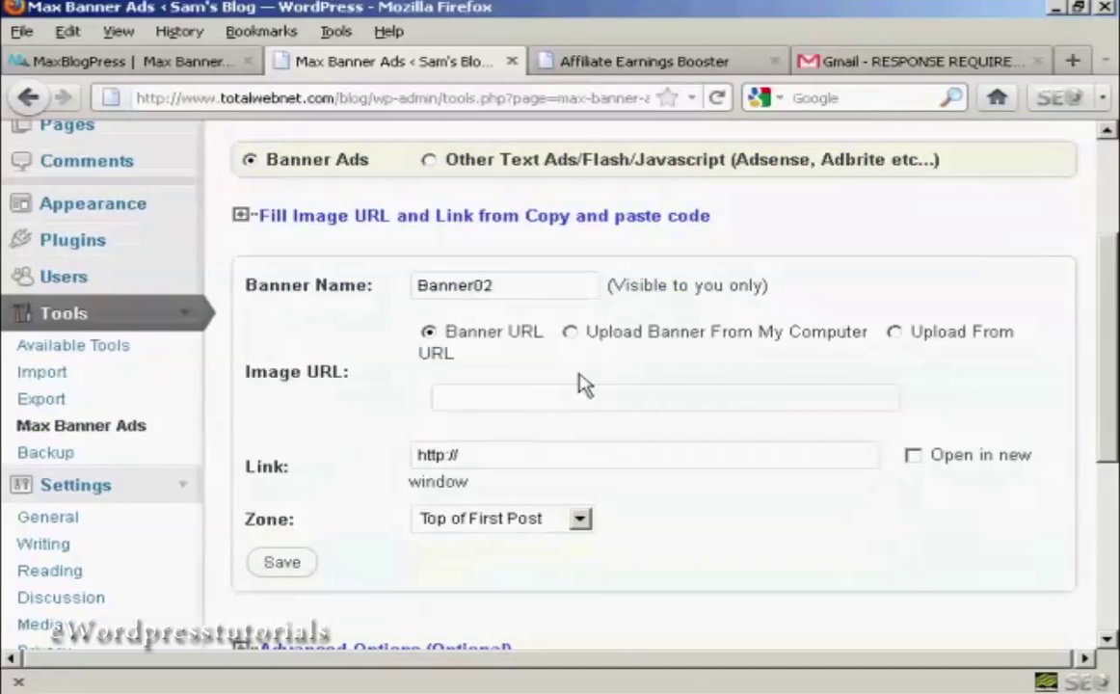
{"action": "left_click", "coordinate": [479, 403]}
{"action": "key", "text": "ctrl+v"}
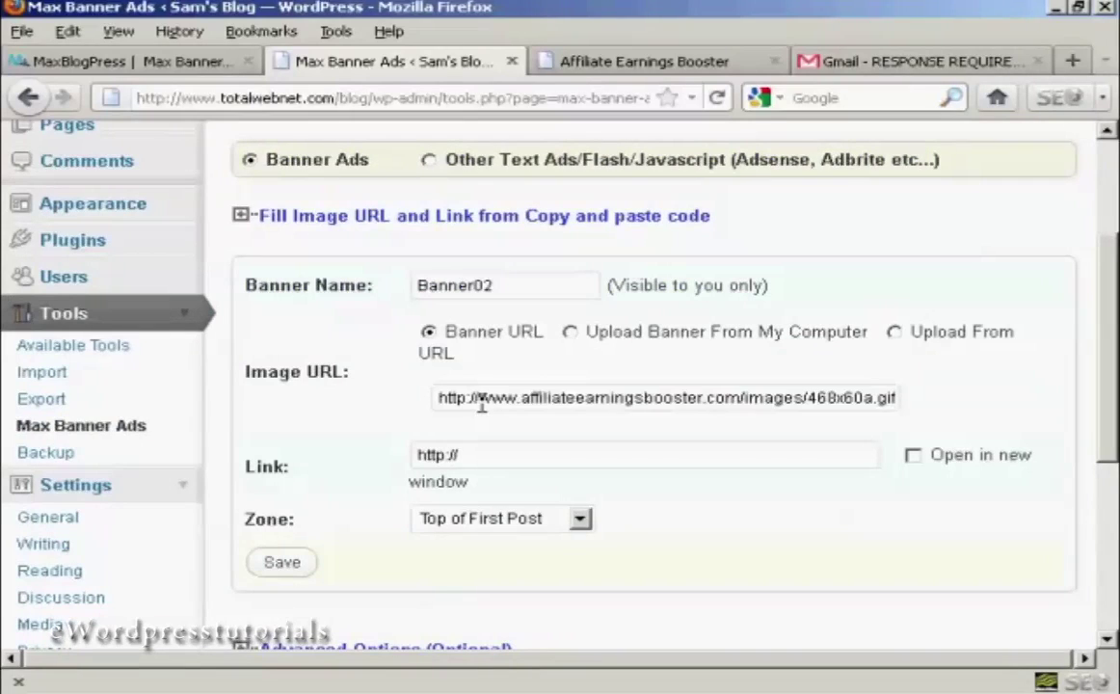
Copy the ClickBank link into Banner02's Link field and make it open in a new window.
{"action": "left_click", "coordinate": [661, 62]}
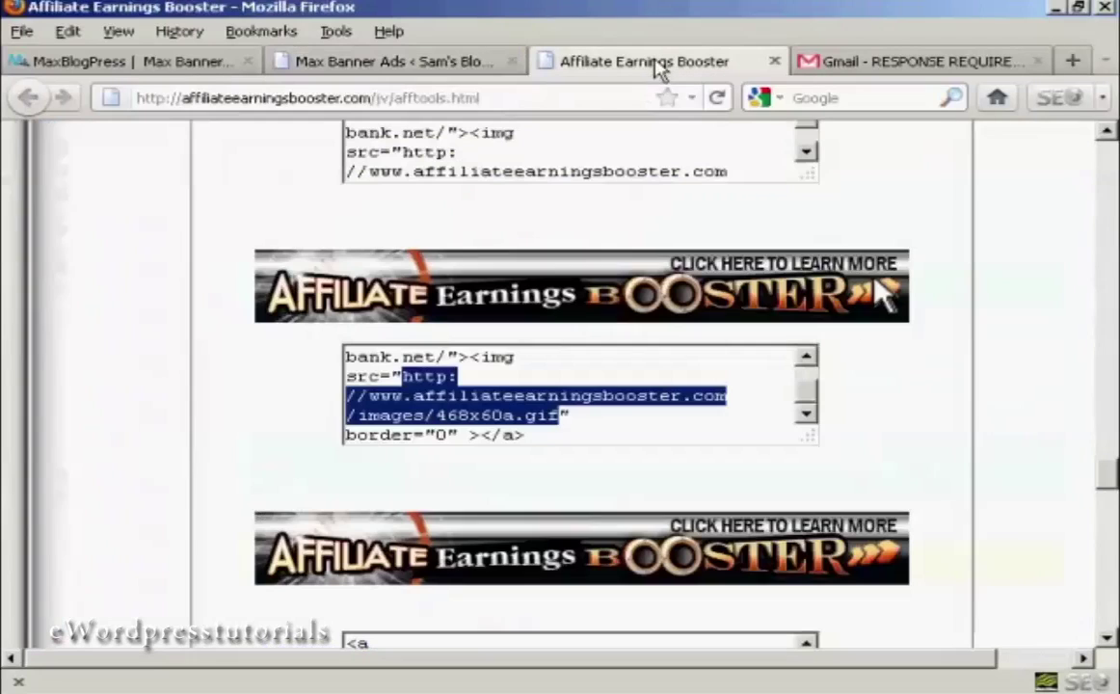
{"action": "left_click", "coordinate": [805, 356]}
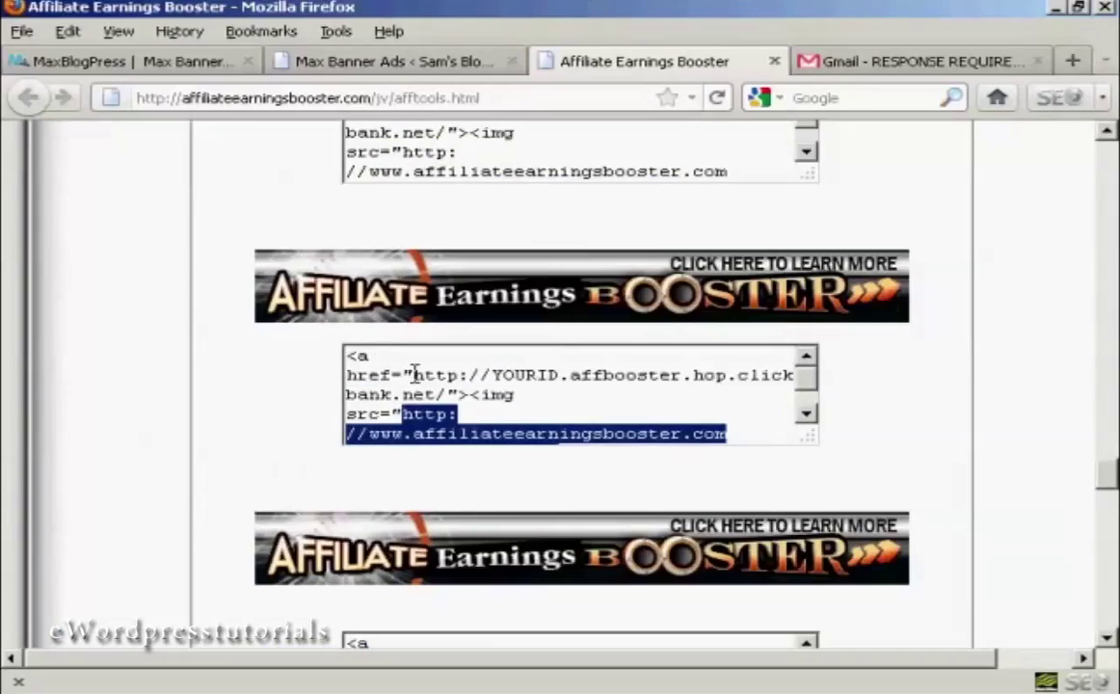
{"action": "left_click_drag", "start_coordinate": [412, 374], "coordinate": [445, 393]}
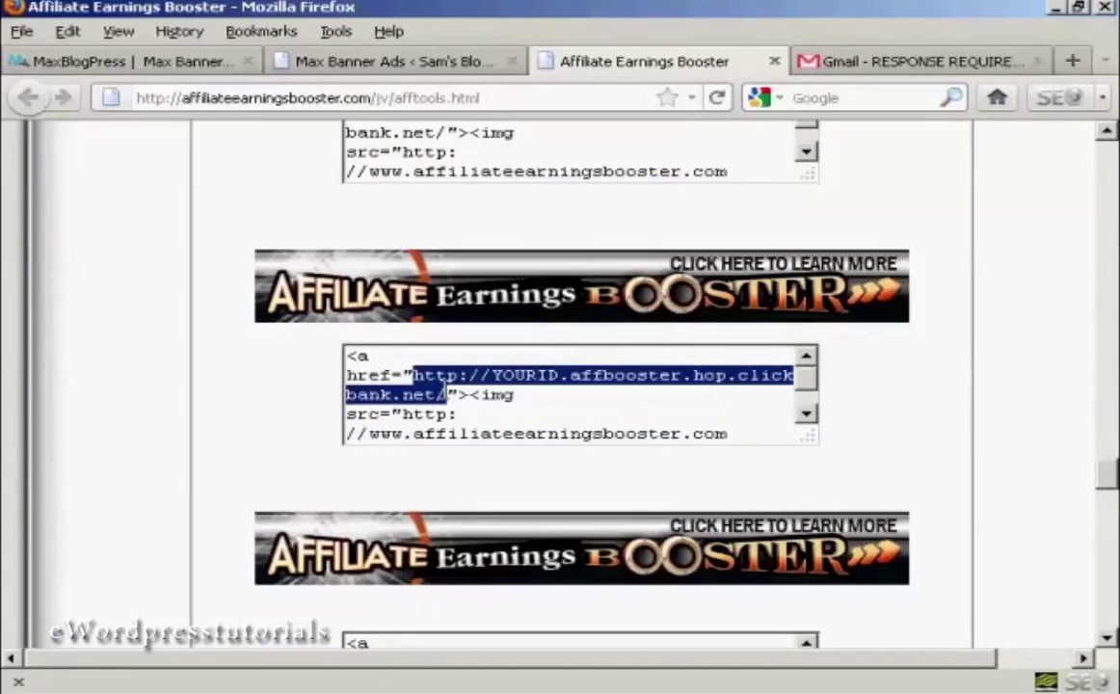
{"action": "right_click", "coordinate": [531, 379]}
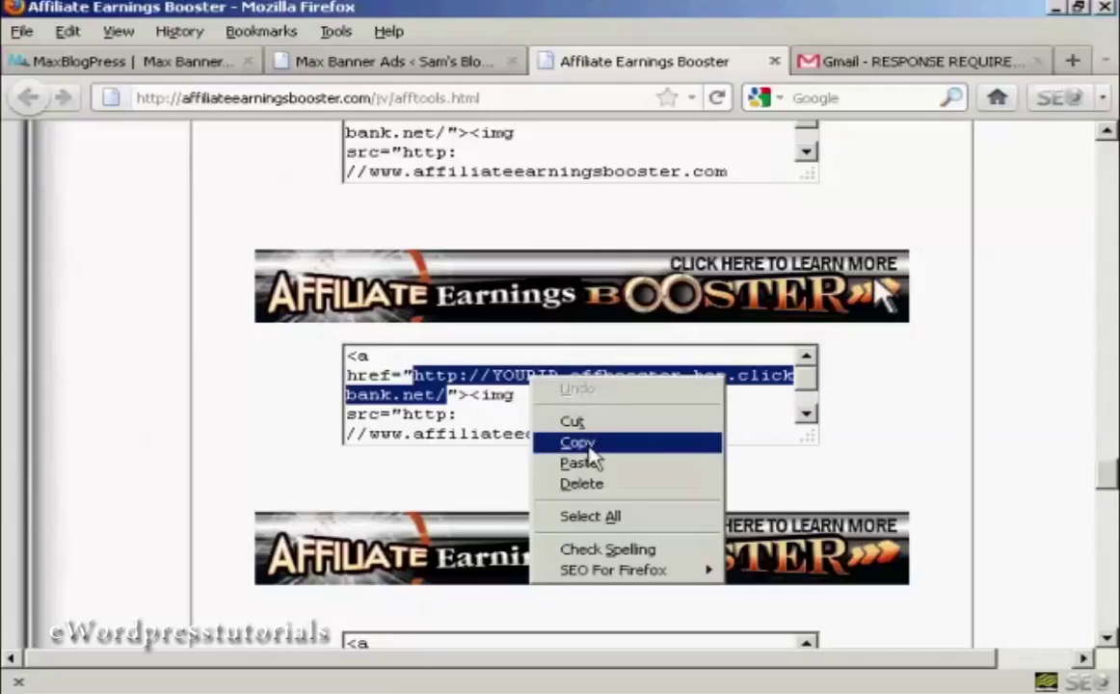
{"action": "left_click", "coordinate": [588, 445]}
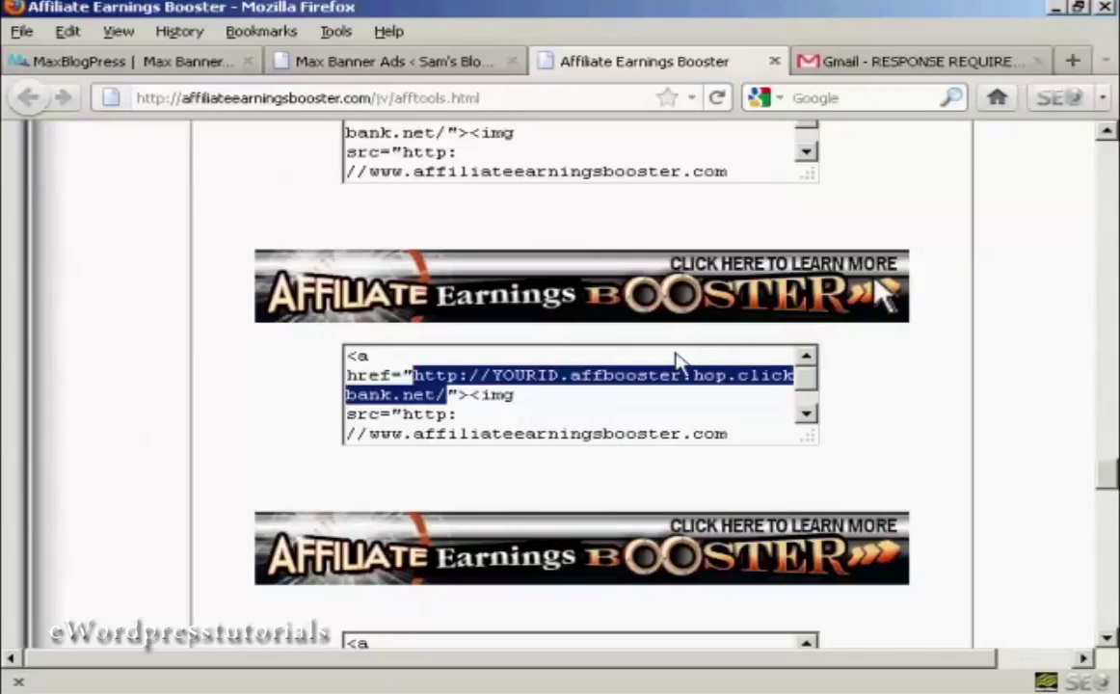
{"action": "left_click", "coordinate": [398, 63]}
{"action": "left_click_drag", "start_coordinate": [488, 455], "coordinate": [387, 455]}
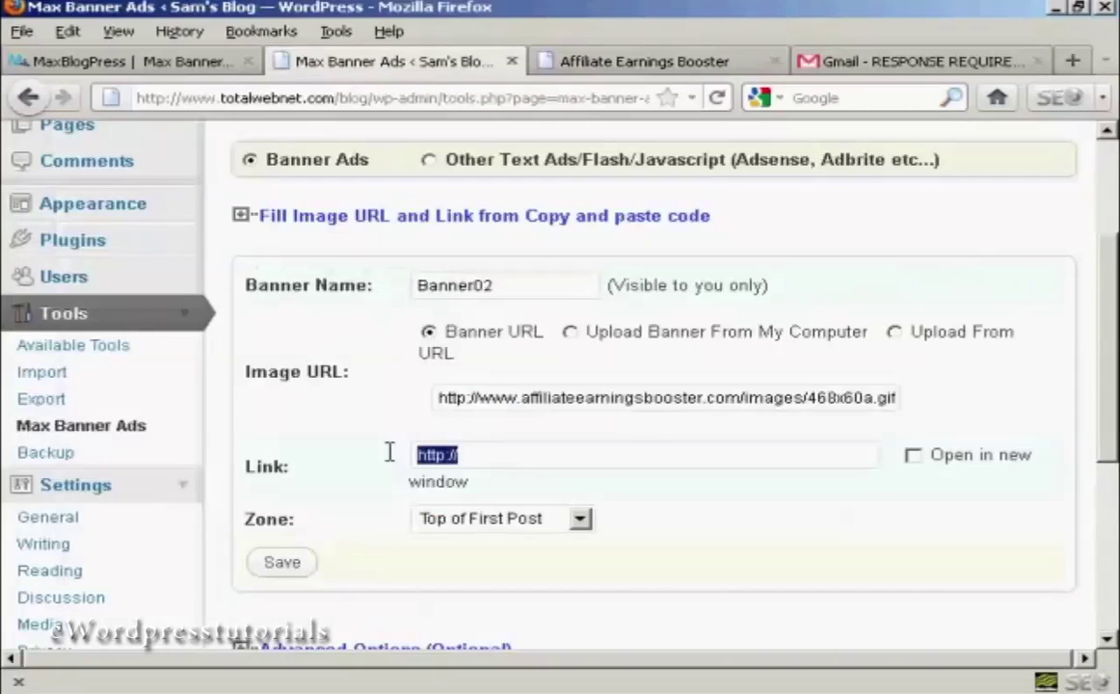
{"action": "key", "text": "BackSpace"}
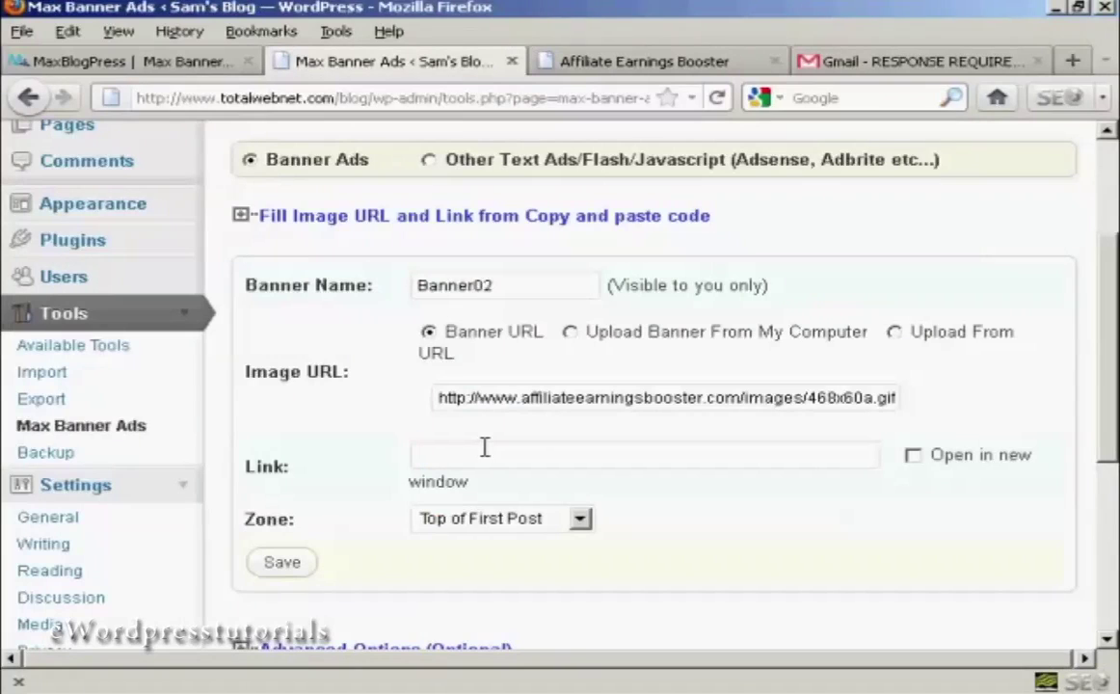
{"action": "key", "text": "ctrl+v"}
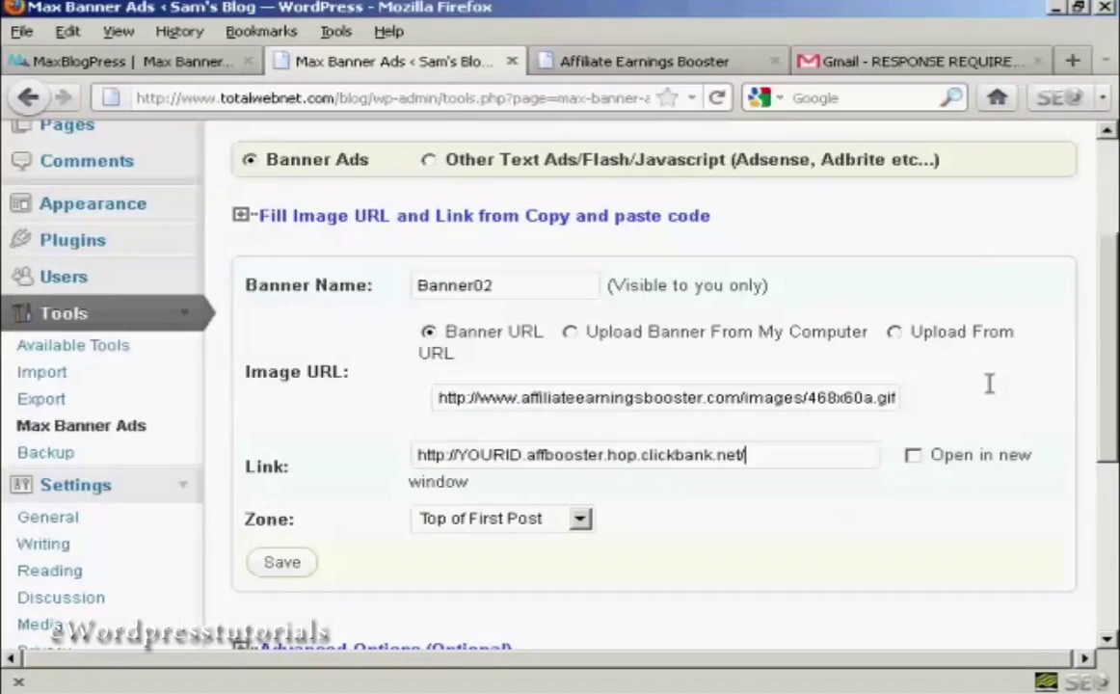
{"action": "left_click", "coordinate": [910, 457]}
Set Banner02's Advanced Options to tag AEB-02 with Follow links, and save.
{"action": "scroll", "coordinate": [620, 395], "scroll_direction": "down", "scroll_amount": 5}
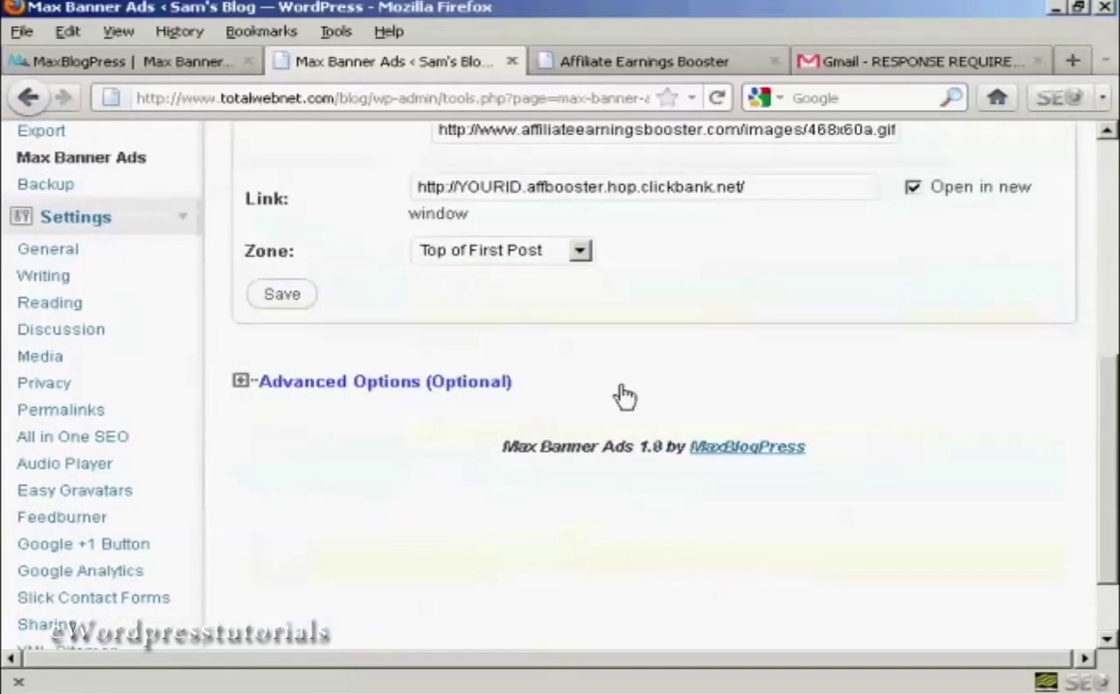
{"action": "left_click", "coordinate": [434, 386]}
{"action": "type", "text": "AEB-"}
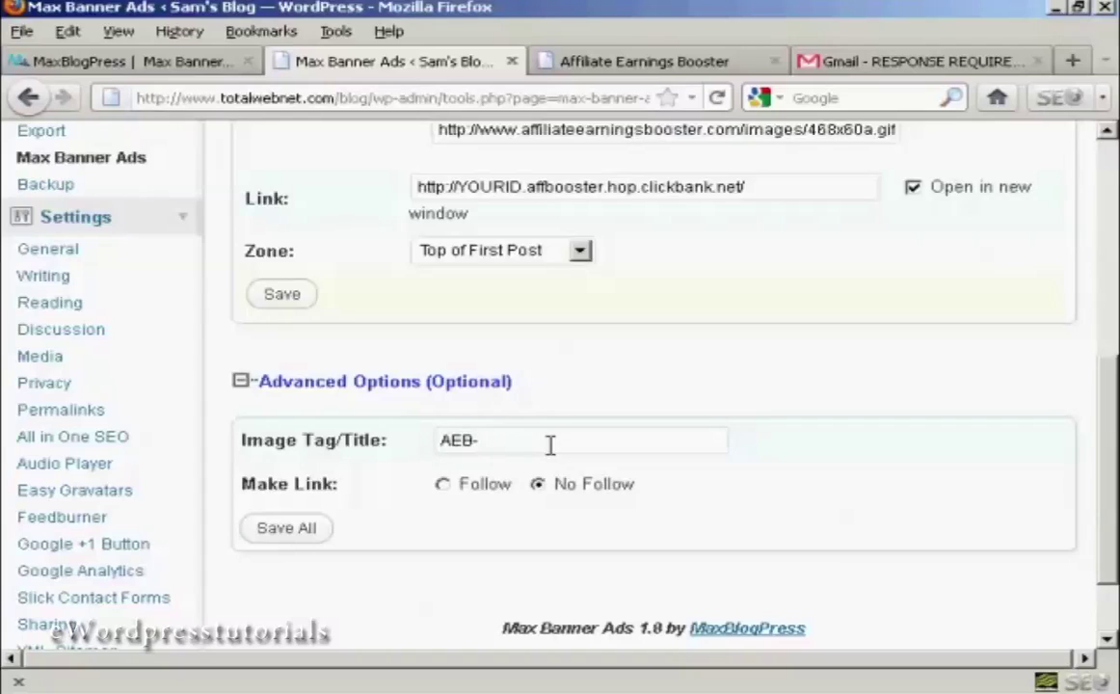
{"action": "type", "text": "02"}
{"action": "left_click", "coordinate": [442, 484]}
{"action": "left_click", "coordinate": [290, 530]}
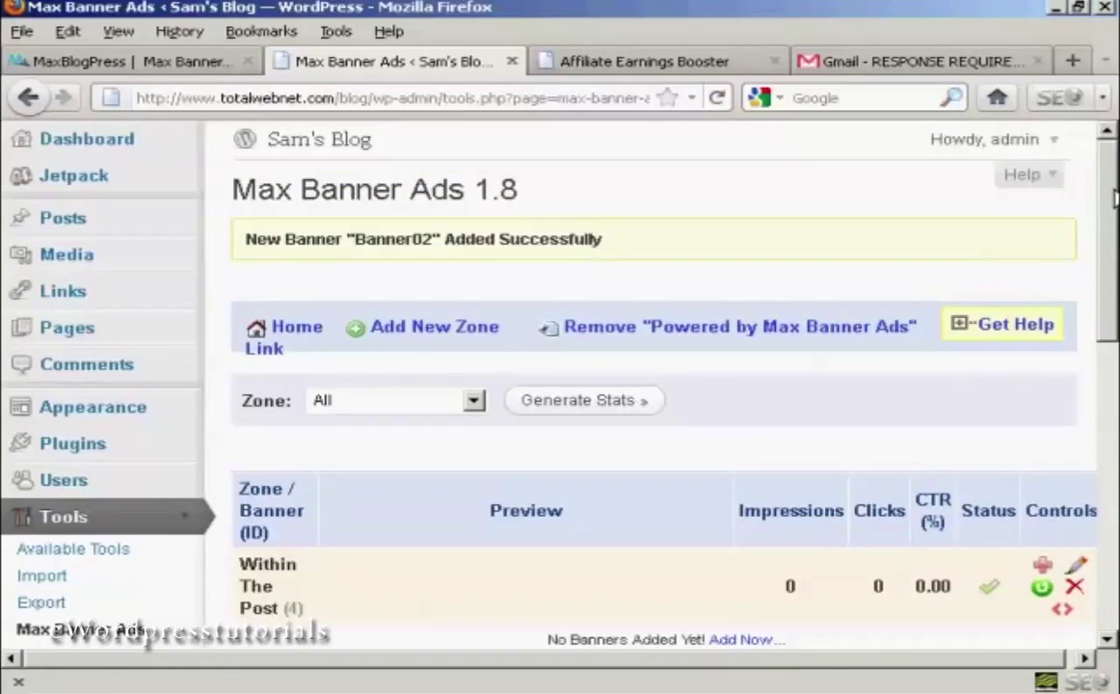
{"action": "scroll", "coordinate": [1115, 198], "scroll_direction": "down", "scroll_amount": 5}
{"action": "scroll", "coordinate": [617, 386], "scroll_direction": "down", "scroll_amount": 4}
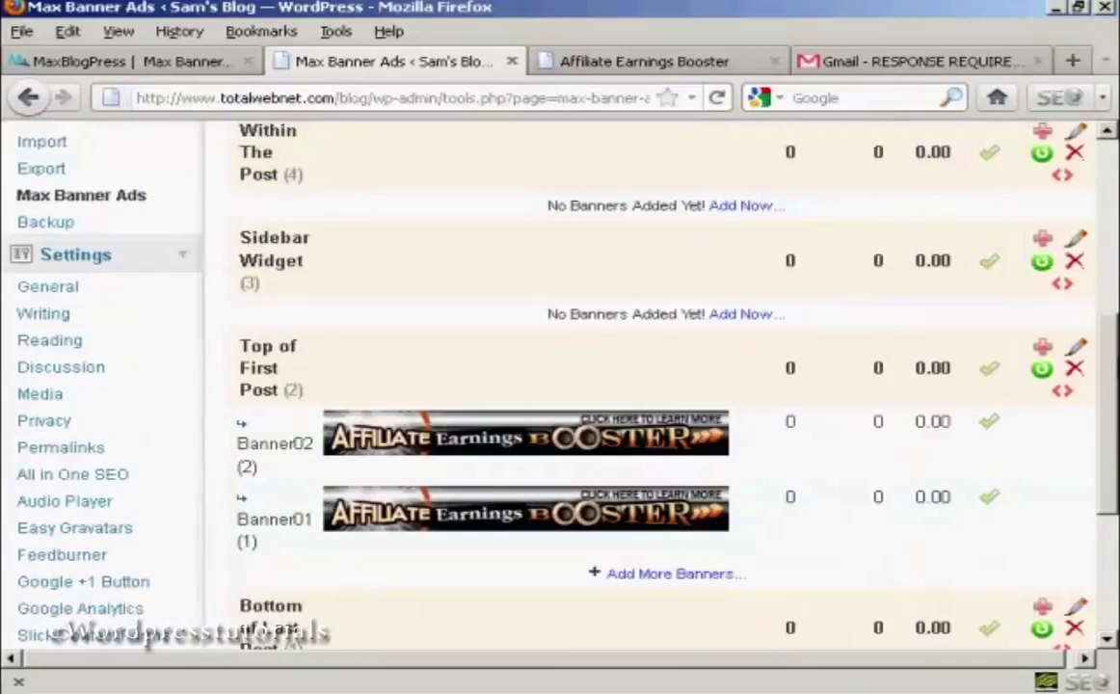
{"action": "scroll", "coordinate": [713, 397], "scroll_direction": "down", "scroll_amount": 1}
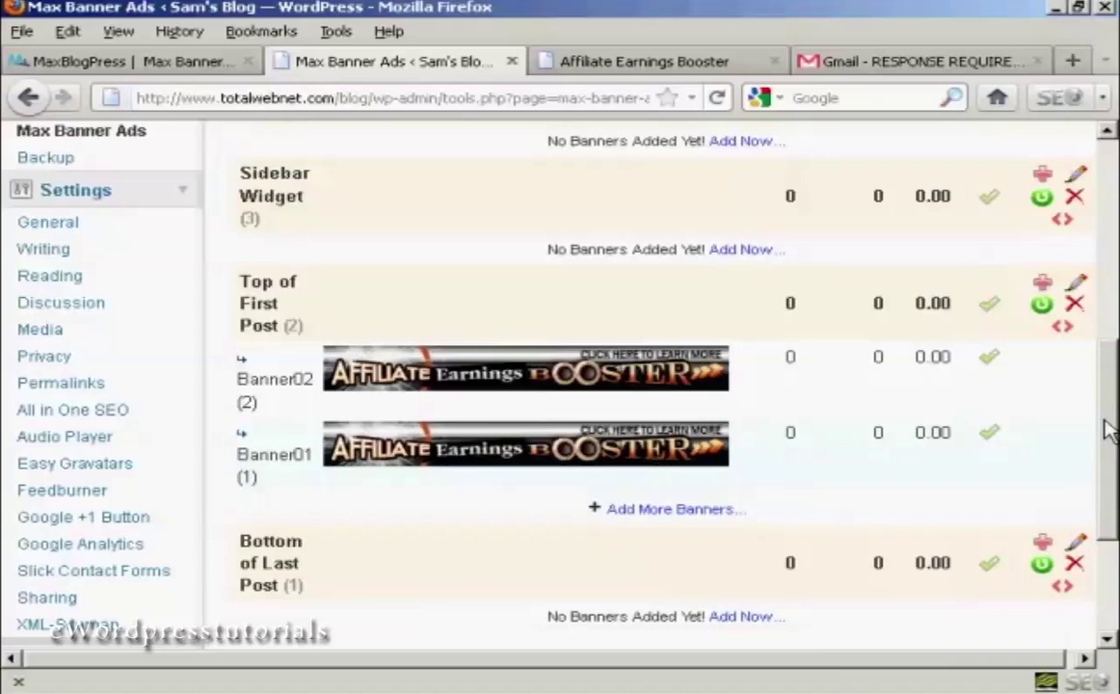
{"action": "left_click_drag", "start_coordinate": [1108, 457], "coordinate": [1115, 391]}
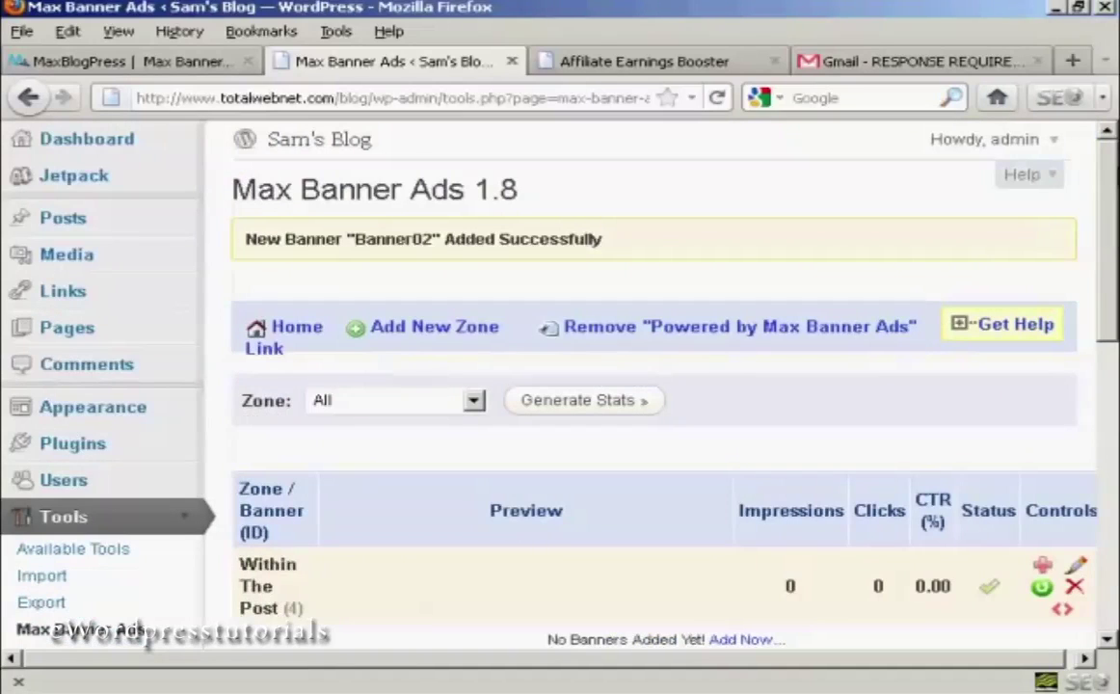
{"action": "left_click", "coordinate": [319, 145]}
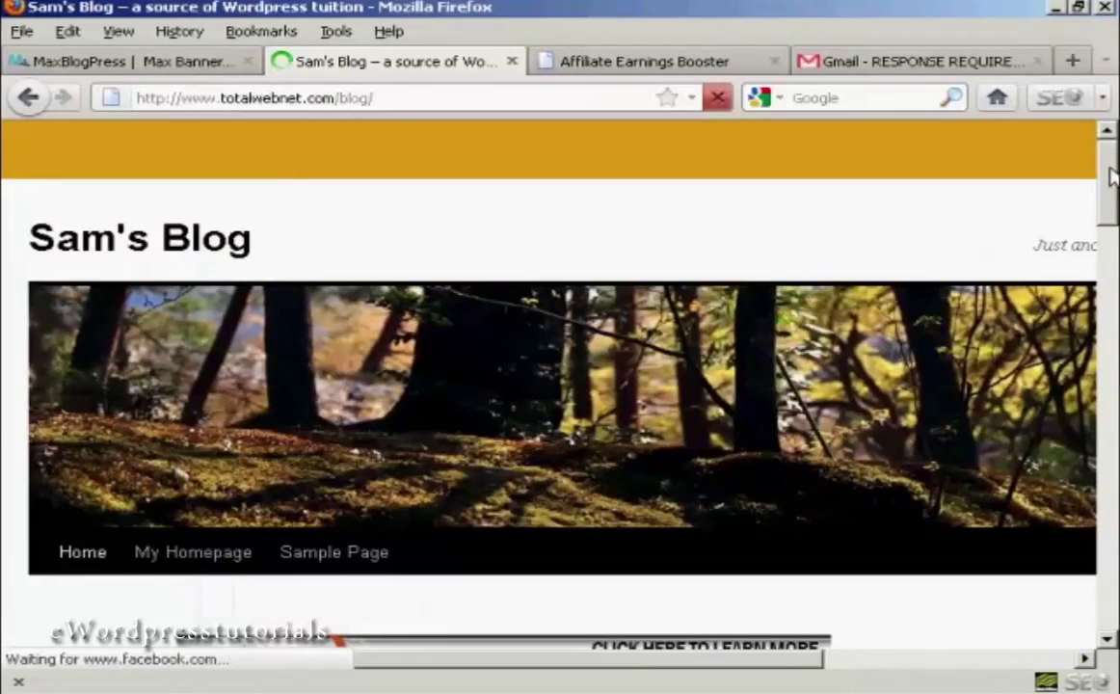
{"action": "left_click_drag", "start_coordinate": [1111, 174], "coordinate": [1110, 217]}
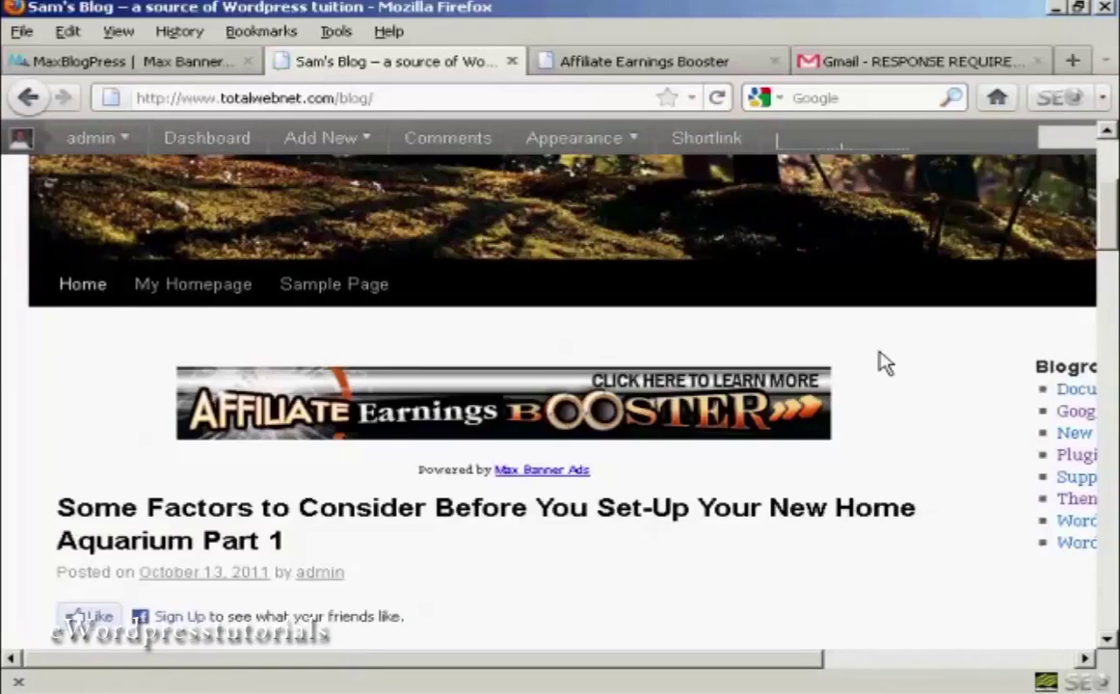
{"action": "left_click", "coordinate": [716, 98]}
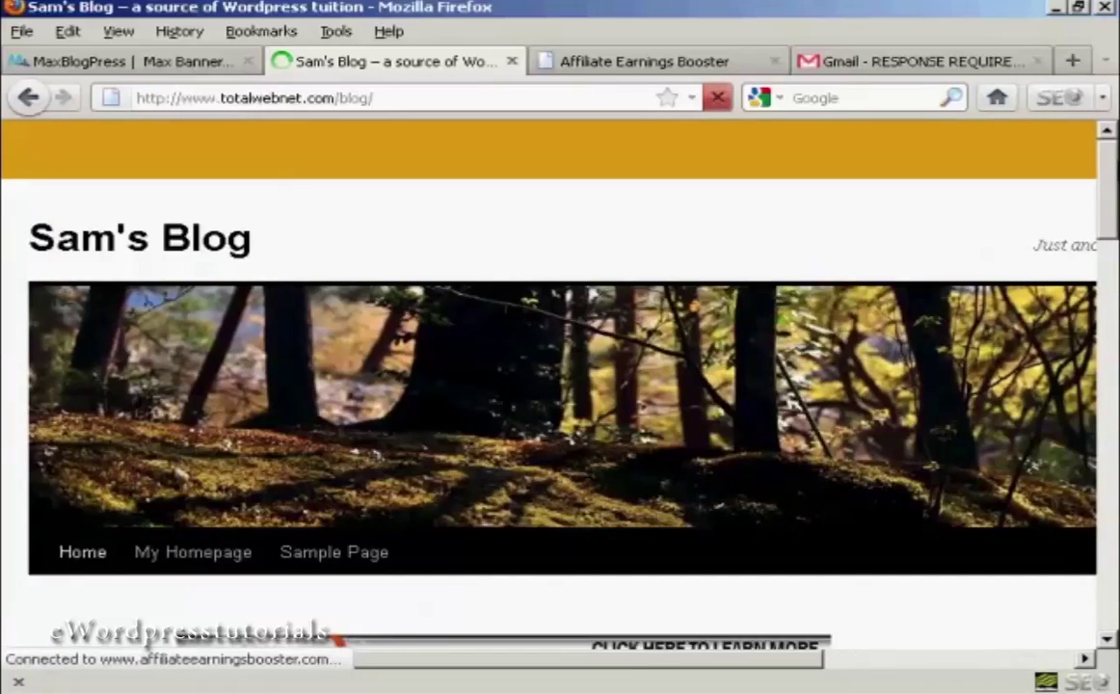
{"action": "left_click_drag", "start_coordinate": [1111, 166], "coordinate": [1111, 204]}
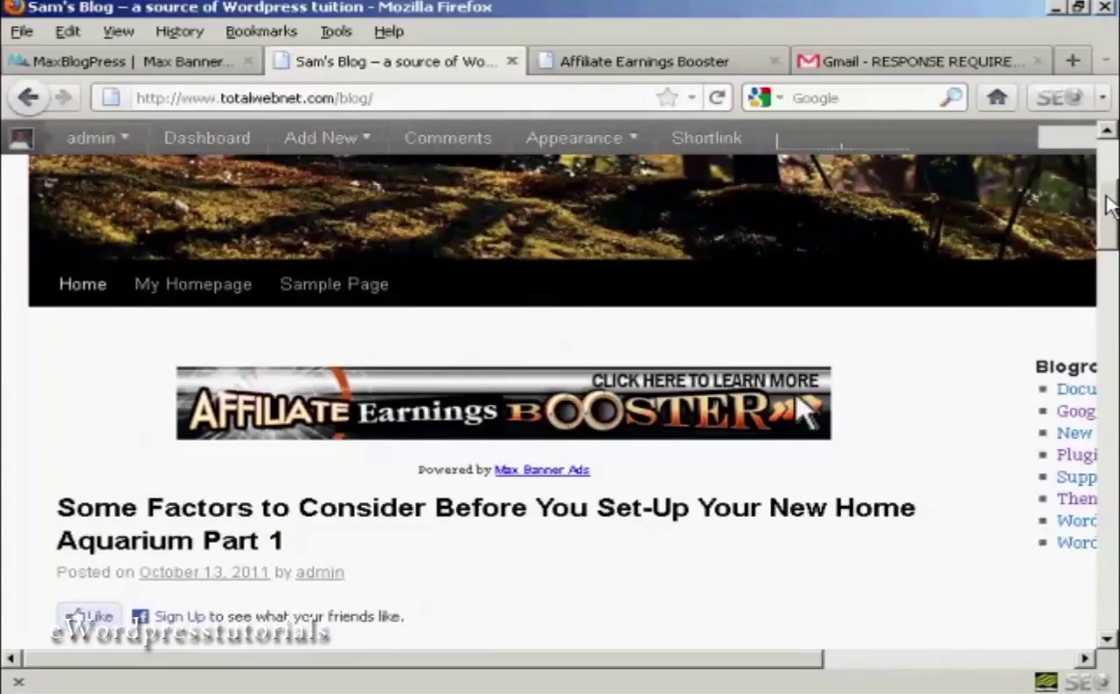
{"action": "left_click", "coordinate": [718, 99]}
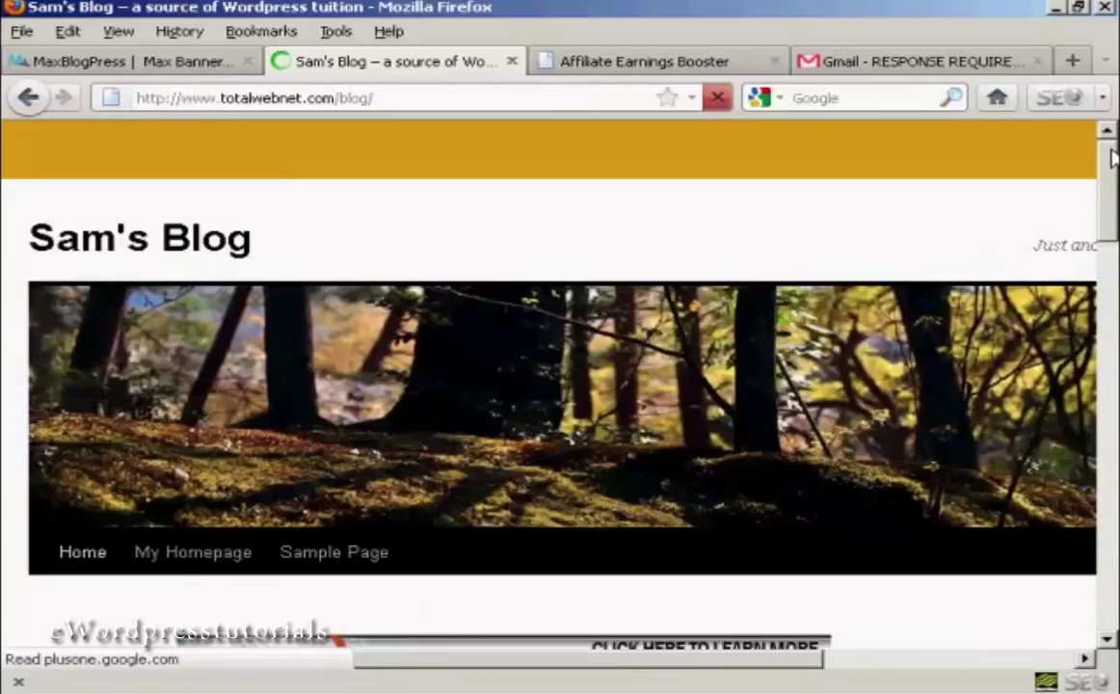
{"action": "left_click_drag", "start_coordinate": [1111, 159], "coordinate": [1111, 220]}
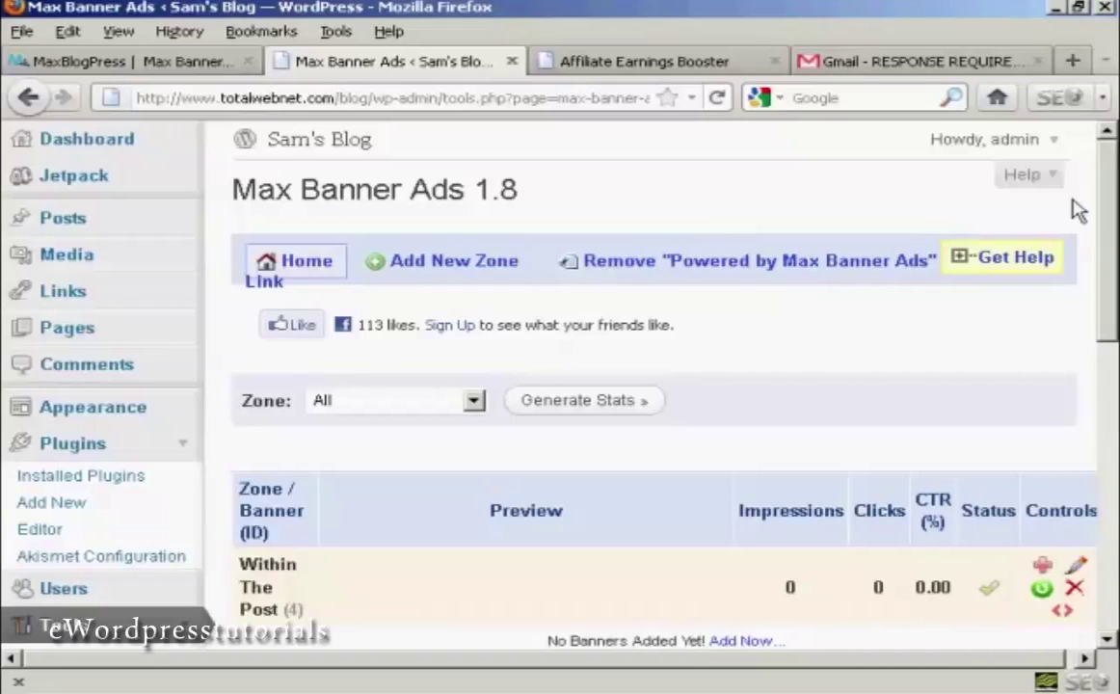
Start a new banner in the Within The Post zone as a text/JavaScript ad.
{"action": "scroll", "coordinate": [1109, 223], "scroll_direction": "down", "scroll_amount": 1}
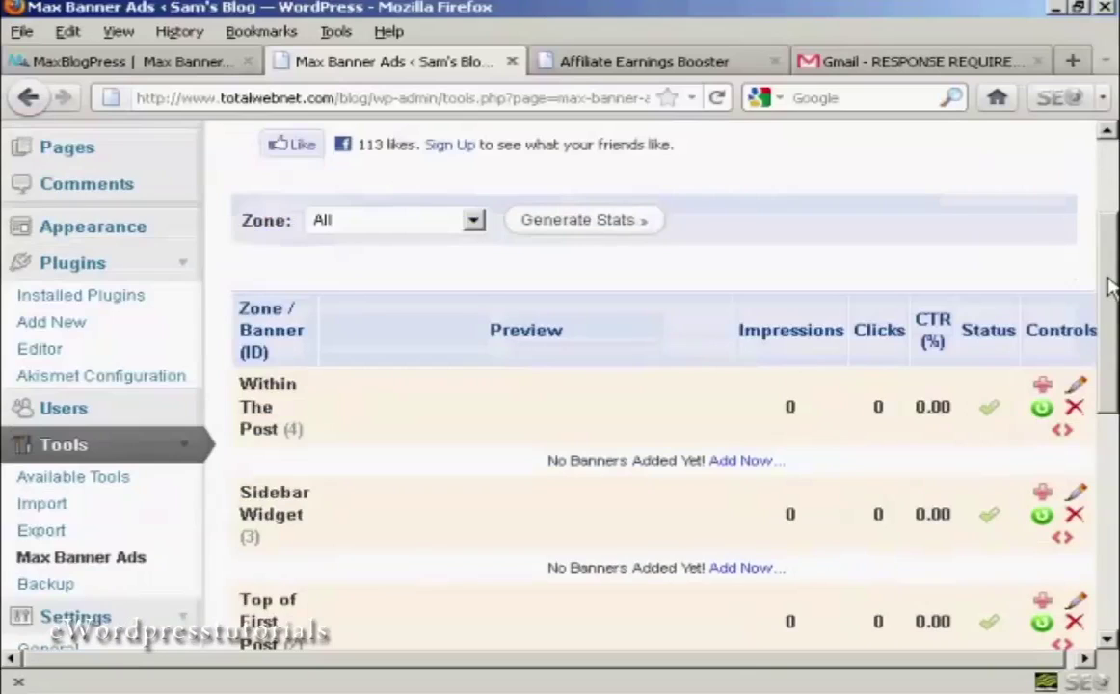
{"action": "left_click_drag", "start_coordinate": [1108, 223], "coordinate": [1109, 306]}
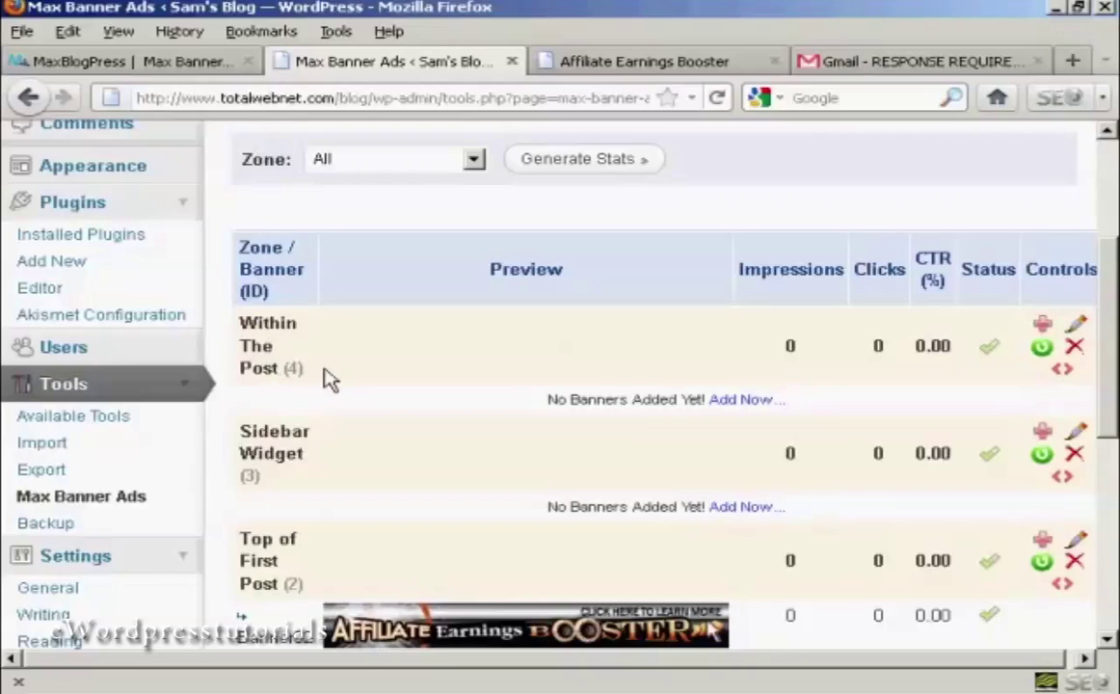
{"action": "left_click", "coordinate": [757, 408]}
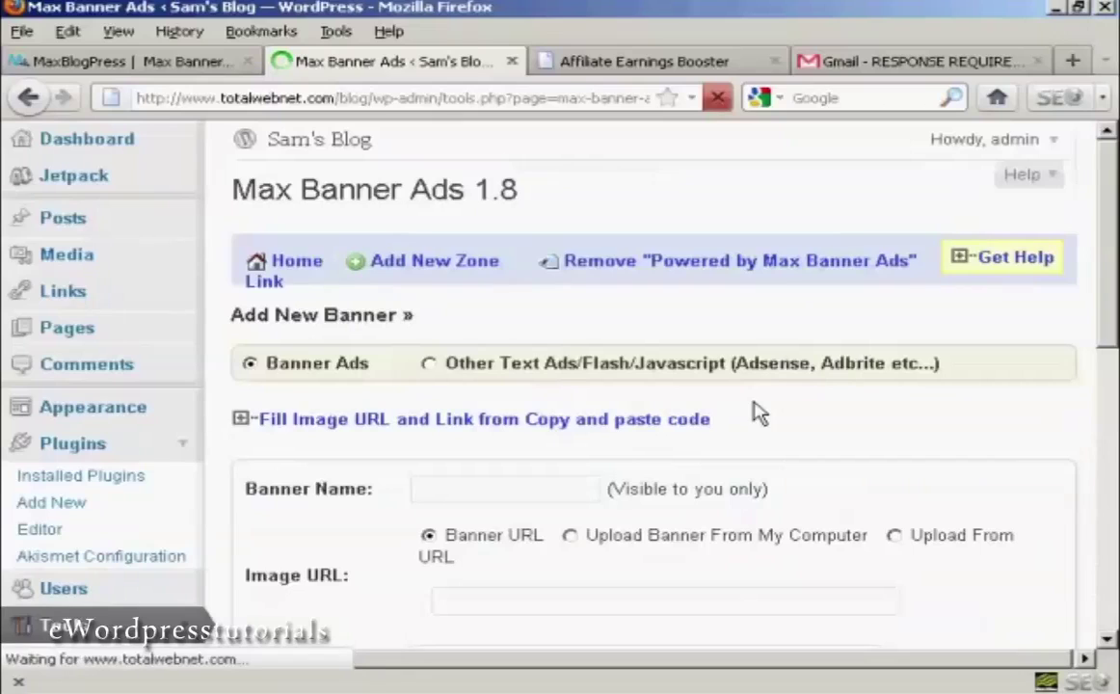
{"action": "left_click", "coordinate": [429, 364]}
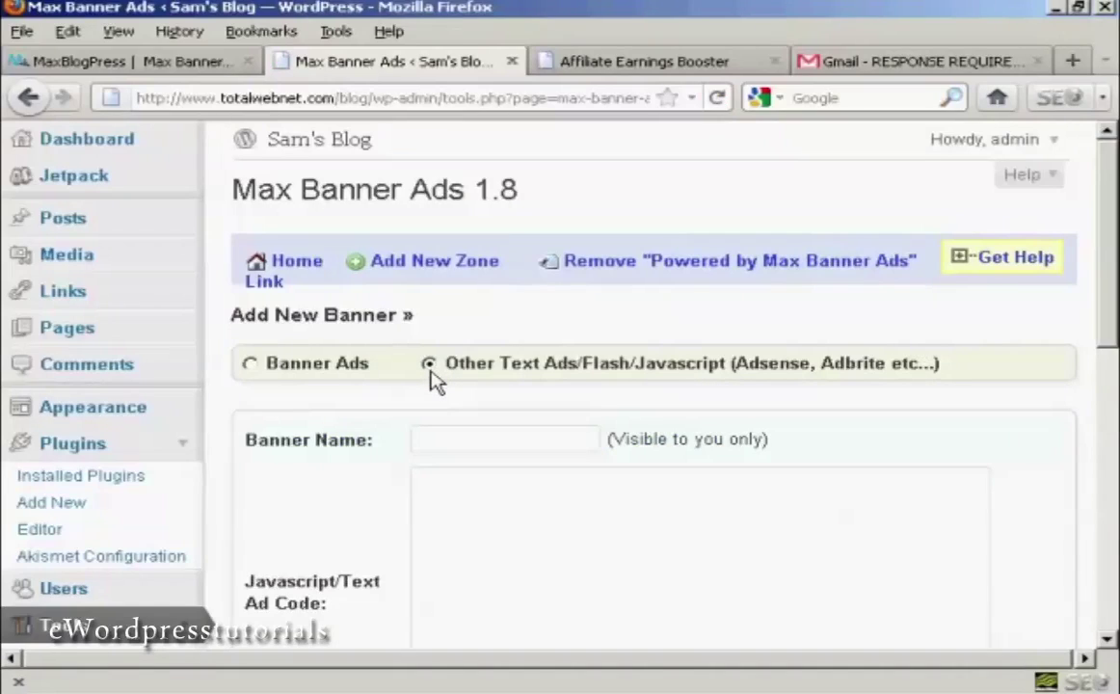
Name the new banner Adsense01, then switch to the adsense.txt code file in Notepad.
{"action": "left_click", "coordinate": [480, 439]}
{"action": "type", "text": "As"}
{"action": "key", "text": "BackSpace"}
{"action": "type", "text": "dsens"}
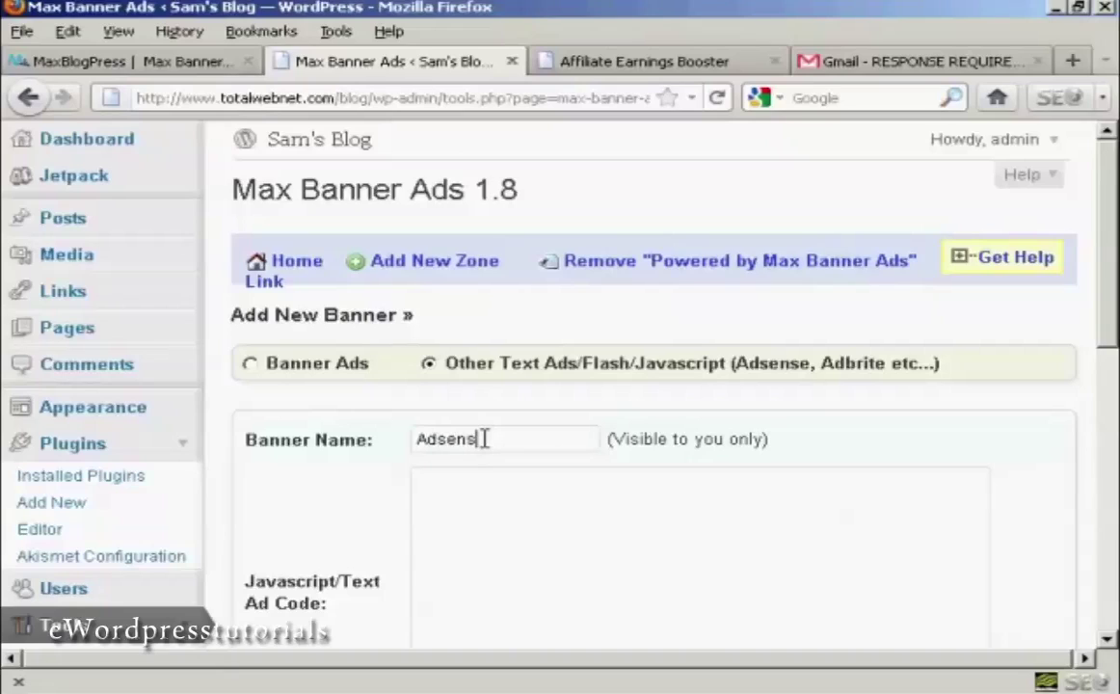
{"action": "type", "text": "e01"}
{"action": "left_click_drag", "start_coordinate": [1111, 255], "coordinate": [1111, 375]}
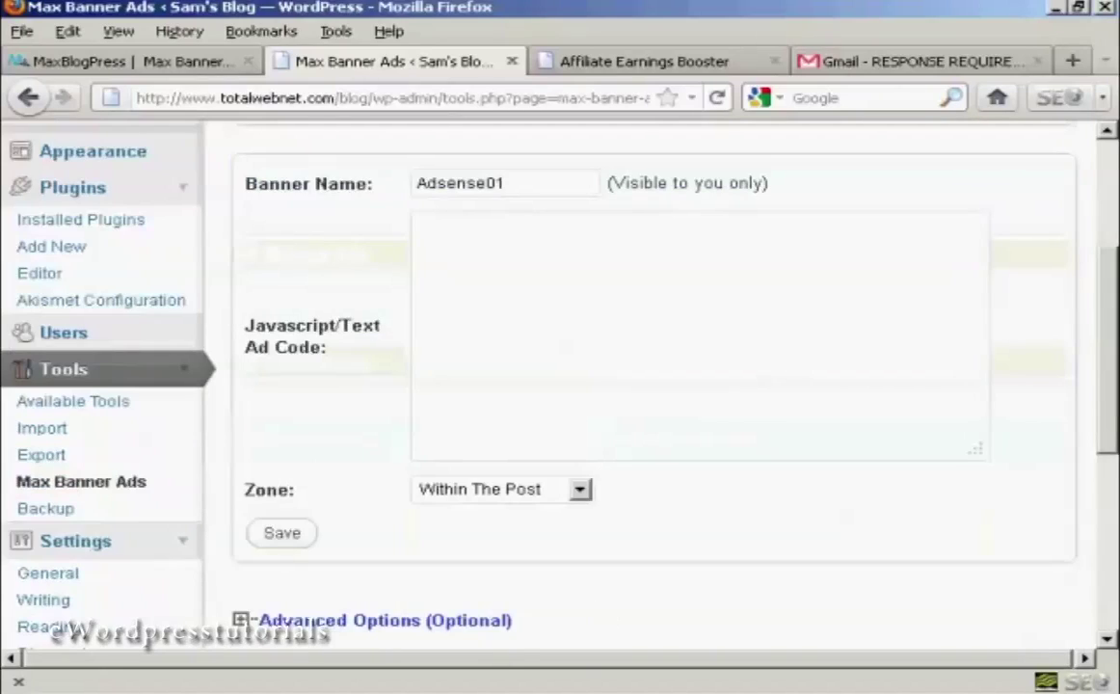
{"action": "key", "text": "alt+Tab"}
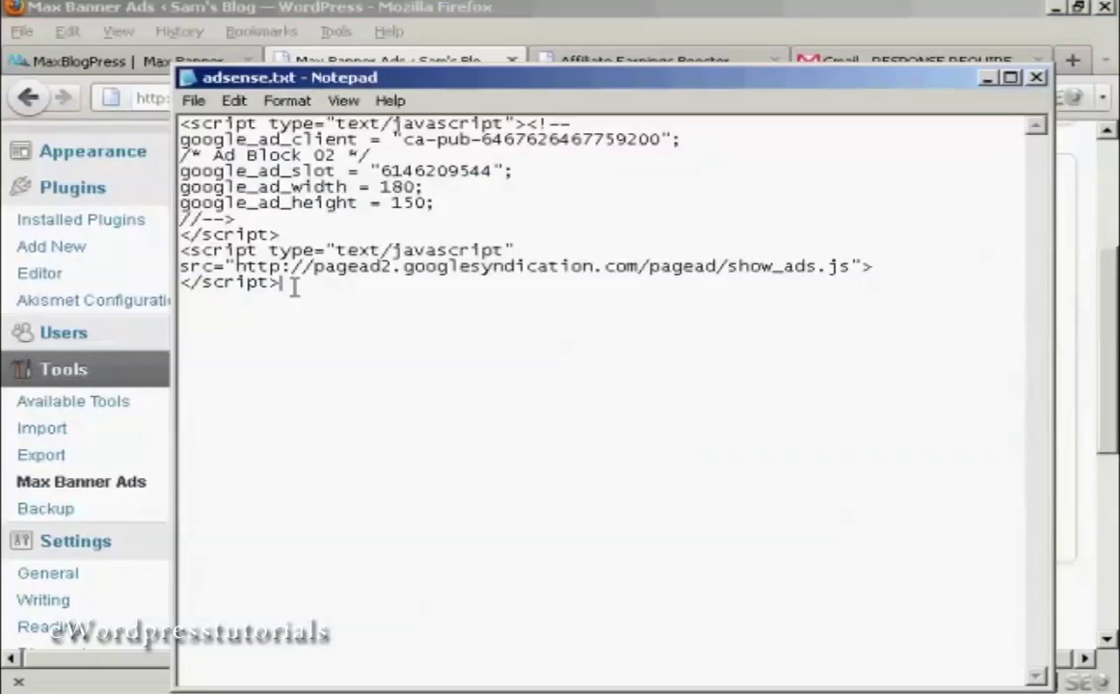
Copy the entire AdSense script from adsense.txt and minimize Notepad.
{"action": "left_click_drag", "start_coordinate": [290, 282], "coordinate": [180, 204]}
{"action": "left_click_drag", "start_coordinate": [197, 268], "coordinate": [137, 100]}
{"action": "key", "text": "ctrl+c"}
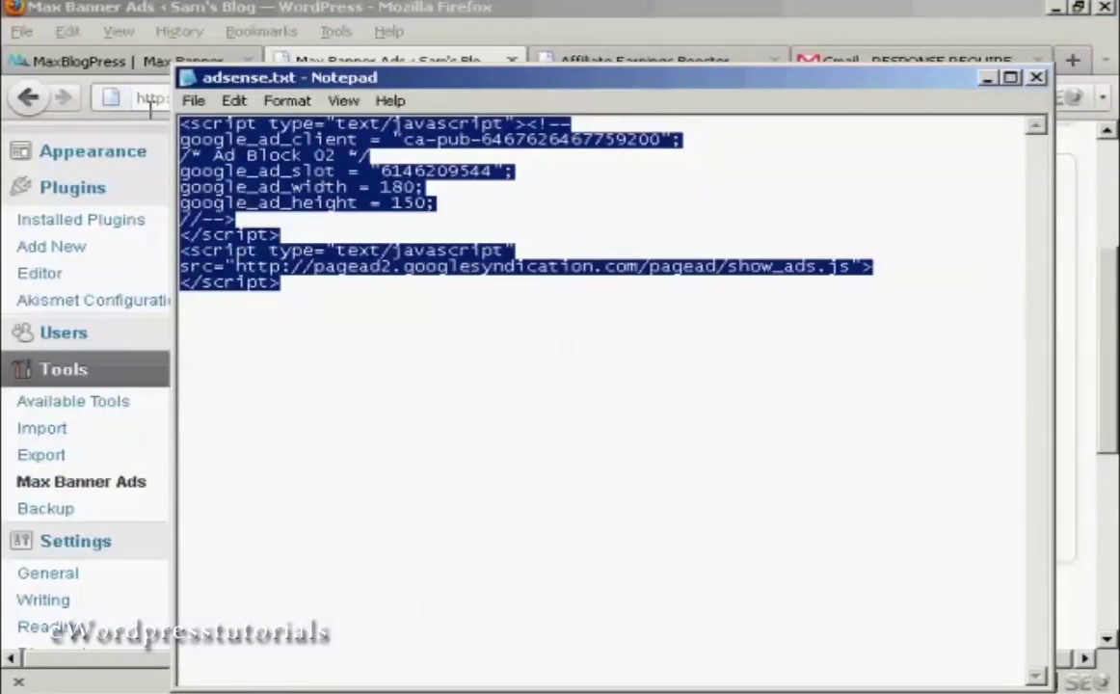
{"action": "right_click", "coordinate": [242, 159]}
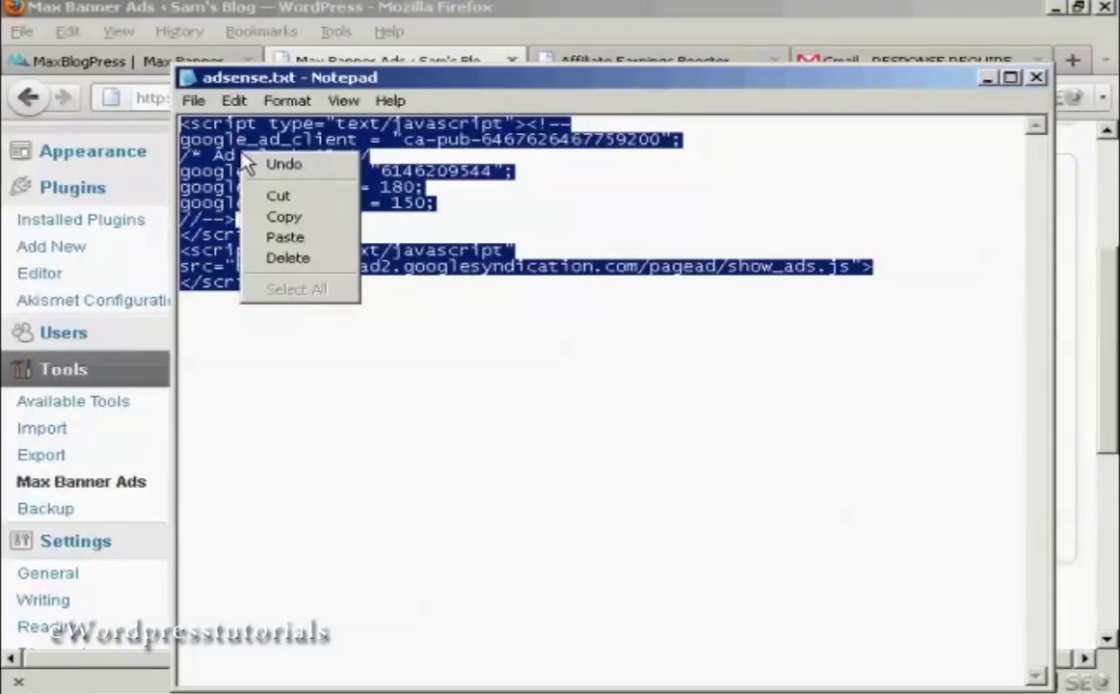
{"action": "left_click", "coordinate": [281, 217]}
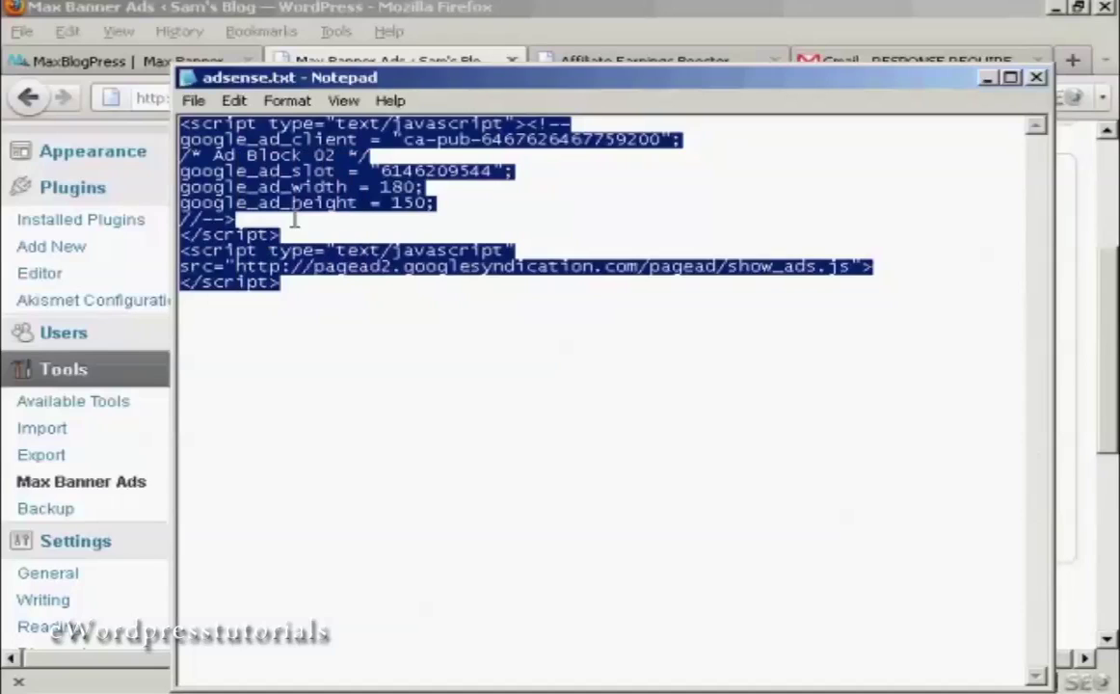
{"action": "left_click", "coordinate": [986, 80]}
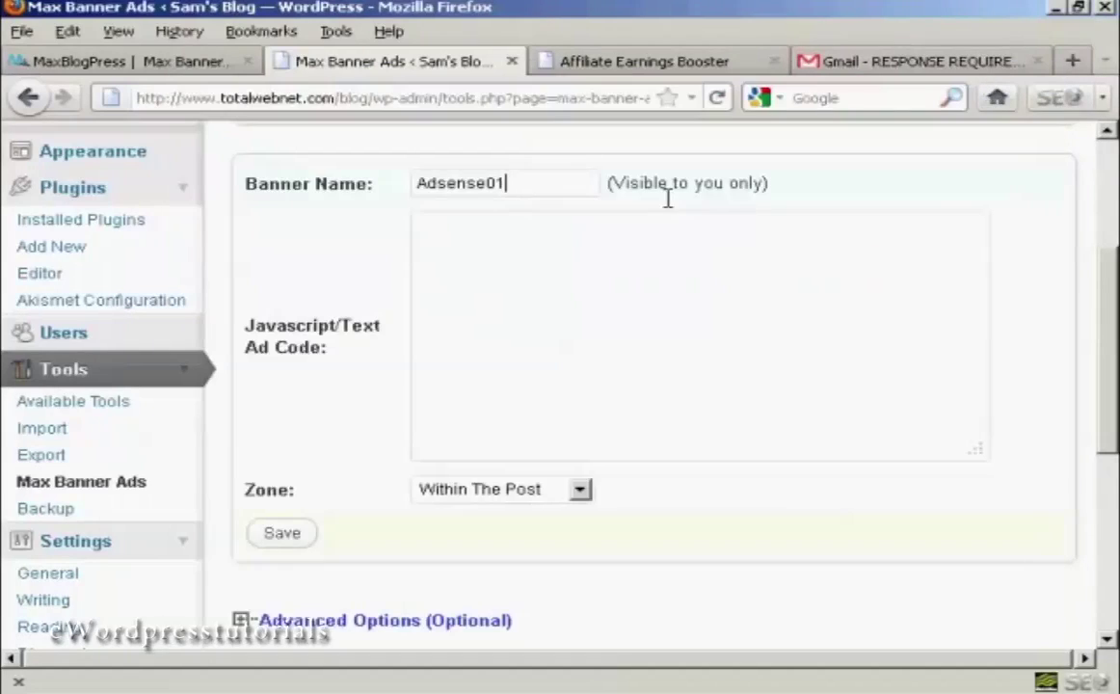
Paste the AdSense script into the banner's Ad Code box.
{"action": "left_click", "coordinate": [455, 233]}
{"action": "right_click", "coordinate": [484, 244]}
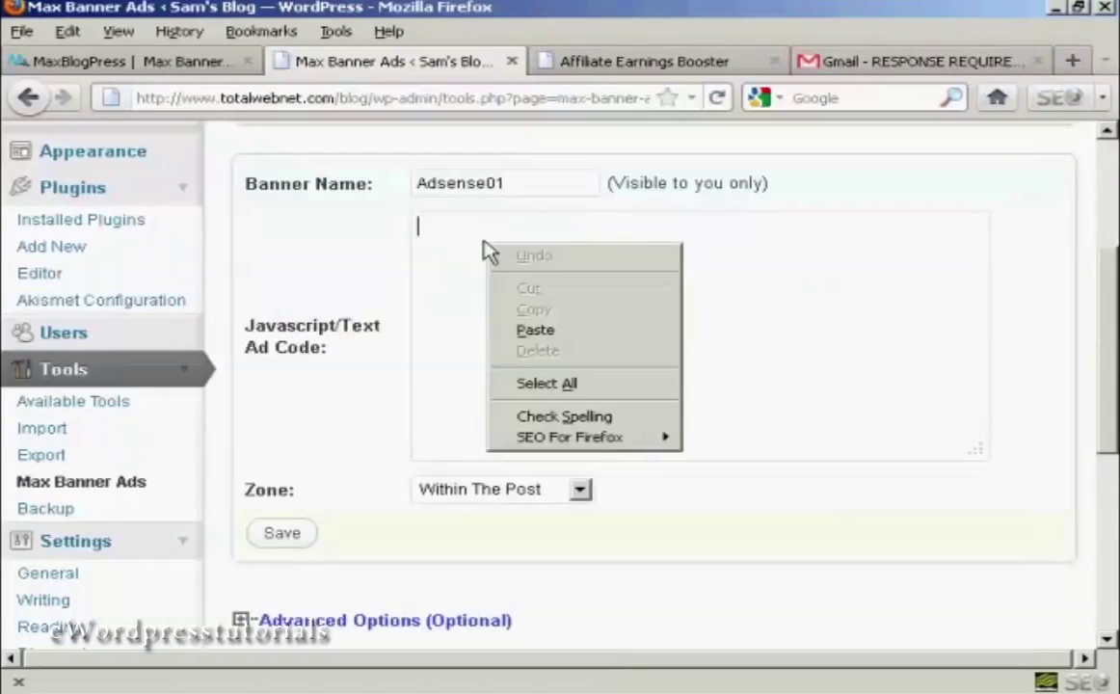
{"action": "left_click", "coordinate": [540, 331]}
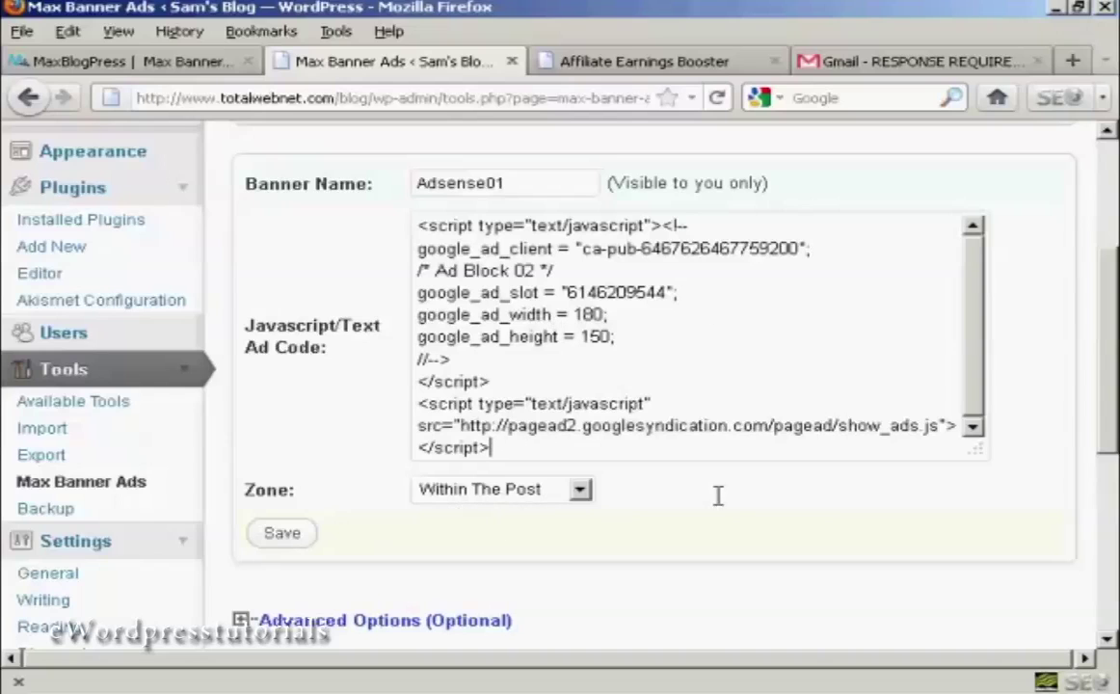
{"action": "scroll", "coordinate": [976, 405], "scroll_direction": "down", "scroll_amount": 1}
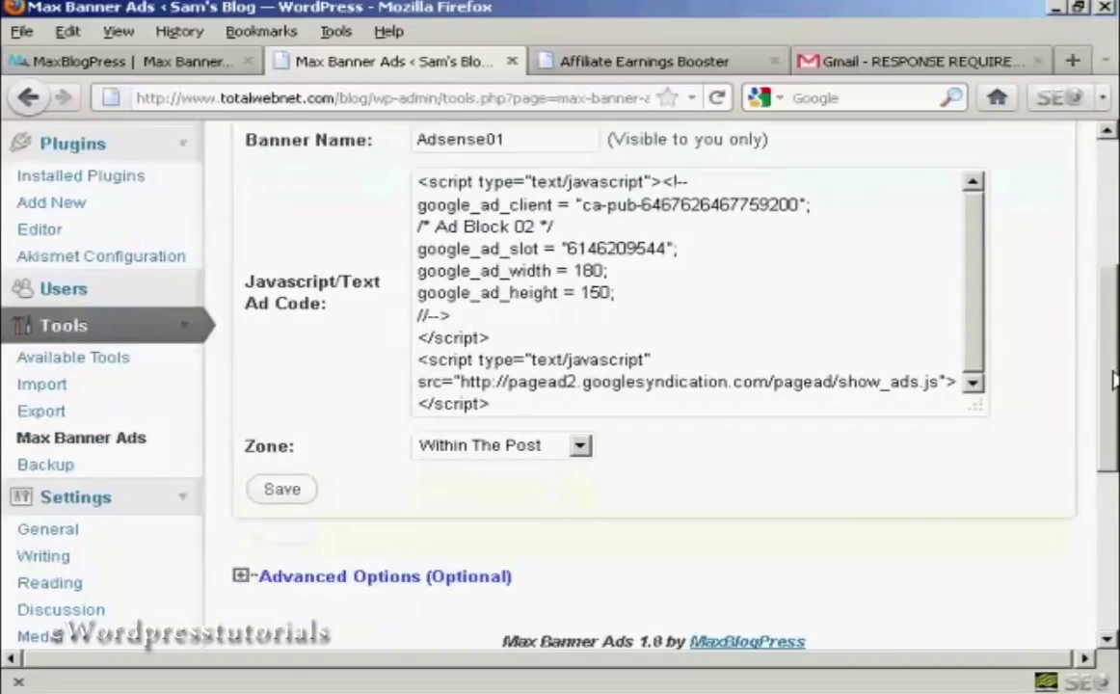
{"action": "scroll", "coordinate": [976, 405], "scroll_direction": "down", "scroll_amount": 3}
Give the ad the title Adsense01 with followed links, and save it.
{"action": "left_click", "coordinate": [457, 424]}
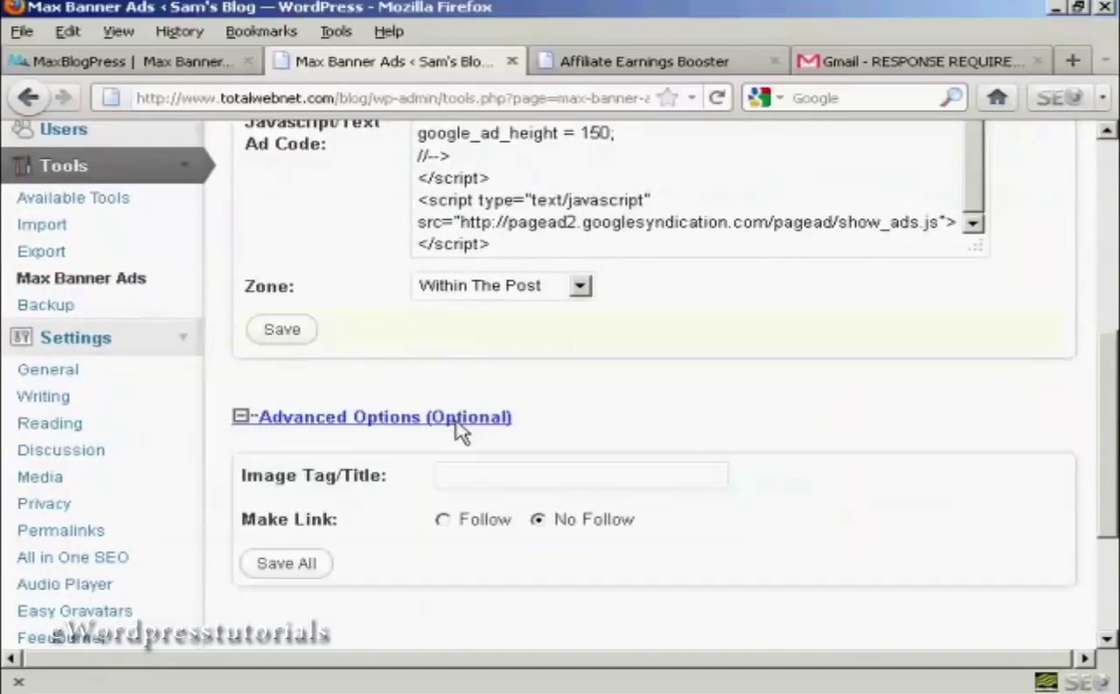
{"action": "left_click", "coordinate": [460, 481]}
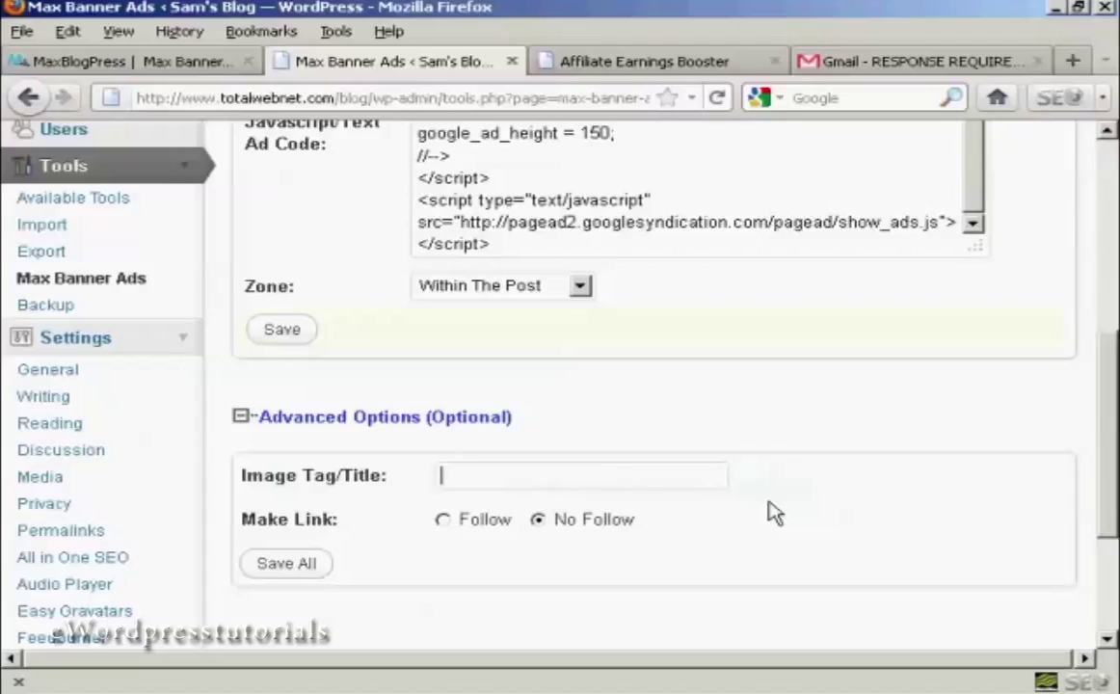
{"action": "type", "text": "Ad"}
{"action": "type", "text": "sense0"}
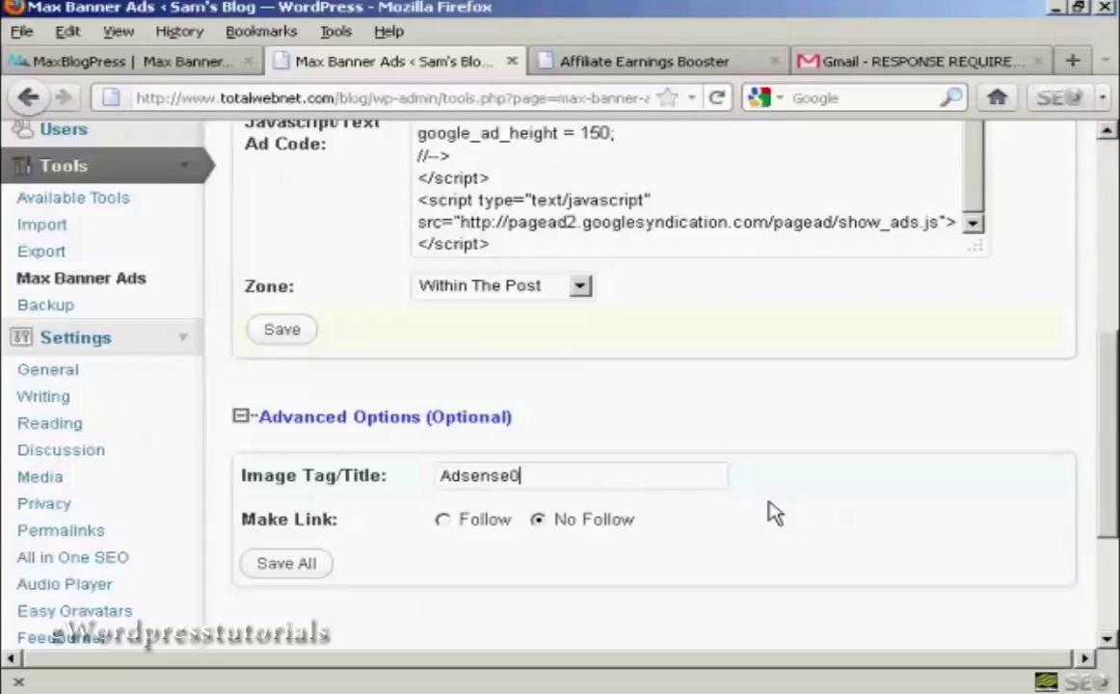
{"action": "type", "text": "1"}
{"action": "left_click", "coordinate": [444, 520]}
{"action": "mouse_move", "coordinate": [1111, 494]}
{"action": "left_mouse_down"}
{"action": "mouse_move", "coordinate": [1111, 386]}
{"action": "mouse_move", "coordinate": [1114, 545]}
{"action": "left_mouse_up"}
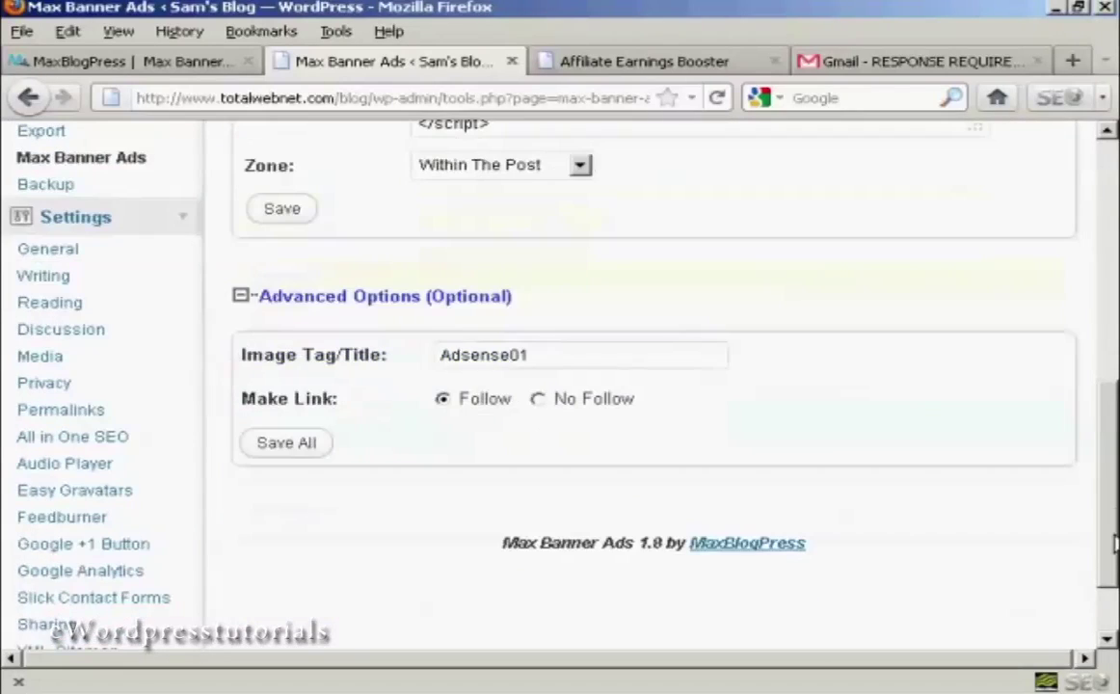
{"action": "left_click", "coordinate": [286, 448]}
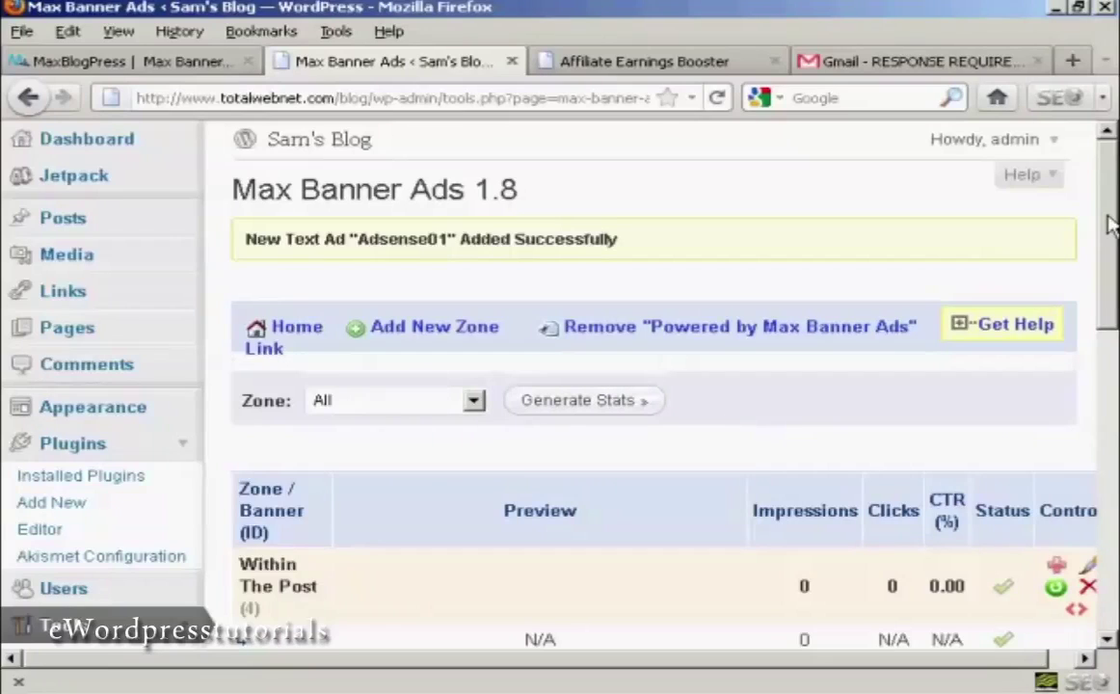
{"action": "left_click", "coordinate": [324, 144]}
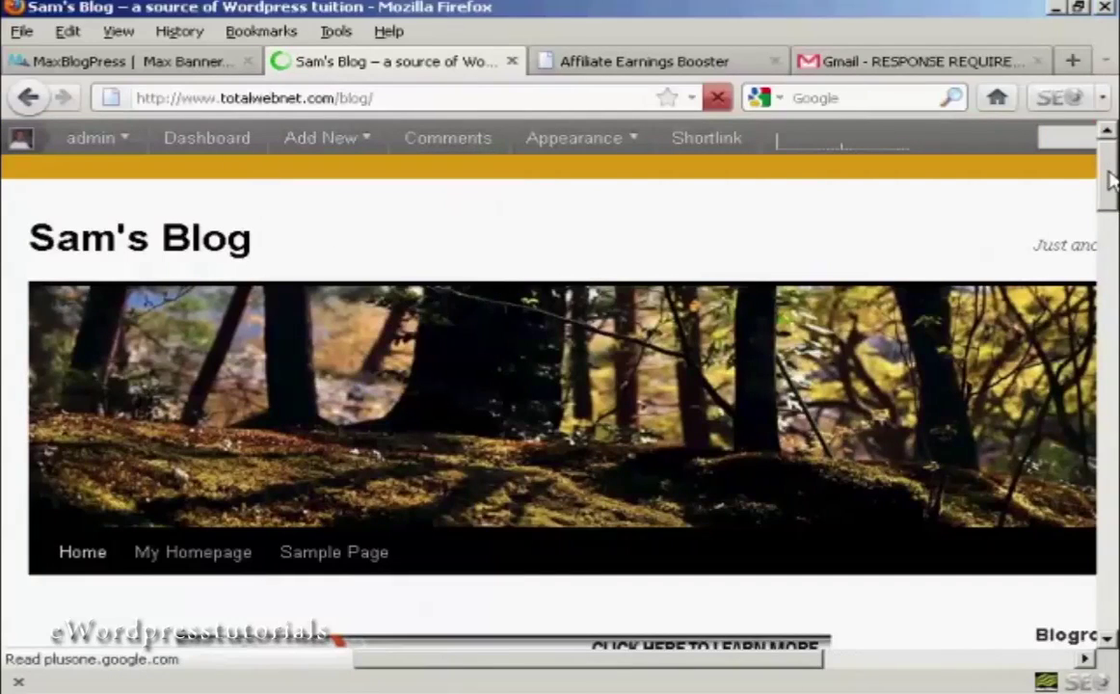
Scroll the live blog to the first post showing the Adsense01 ad in its content.
{"action": "left_click_drag", "start_coordinate": [1110, 178], "coordinate": [1111, 258]}
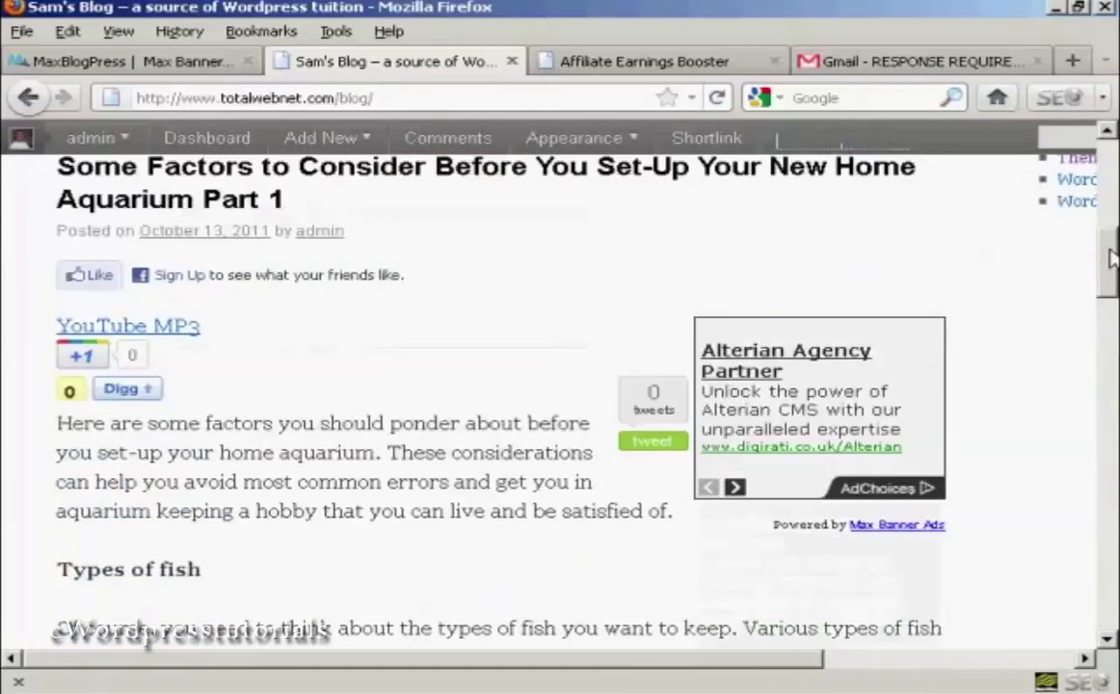
{"action": "scroll", "coordinate": [1111, 265], "scroll_direction": "down", "scroll_amount": 2}
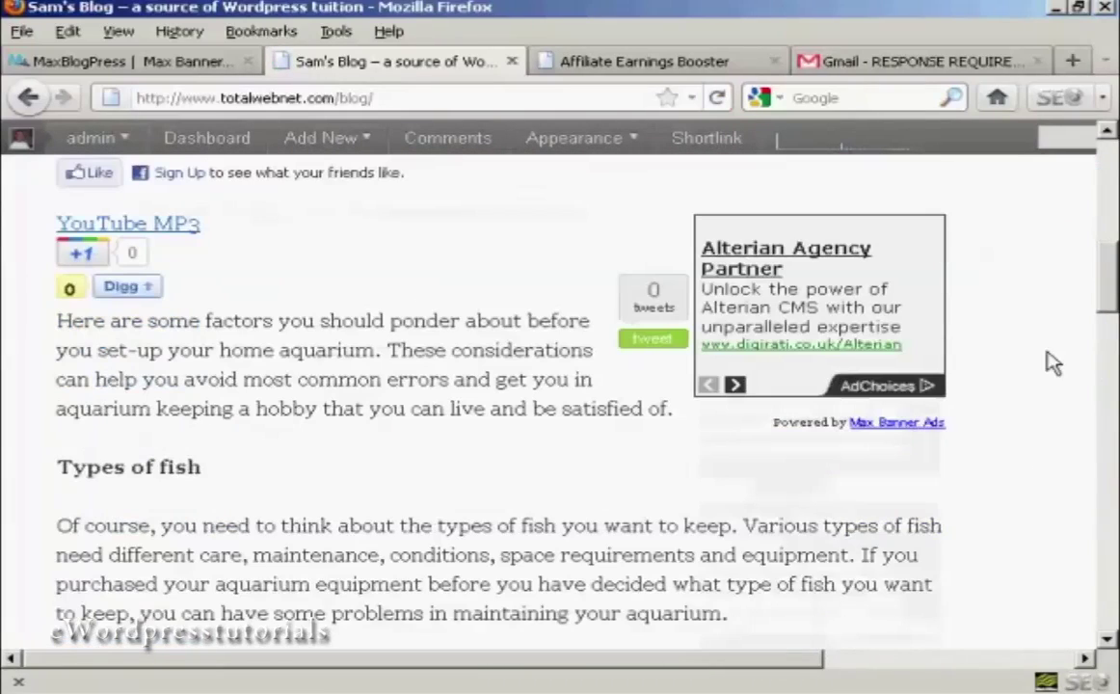